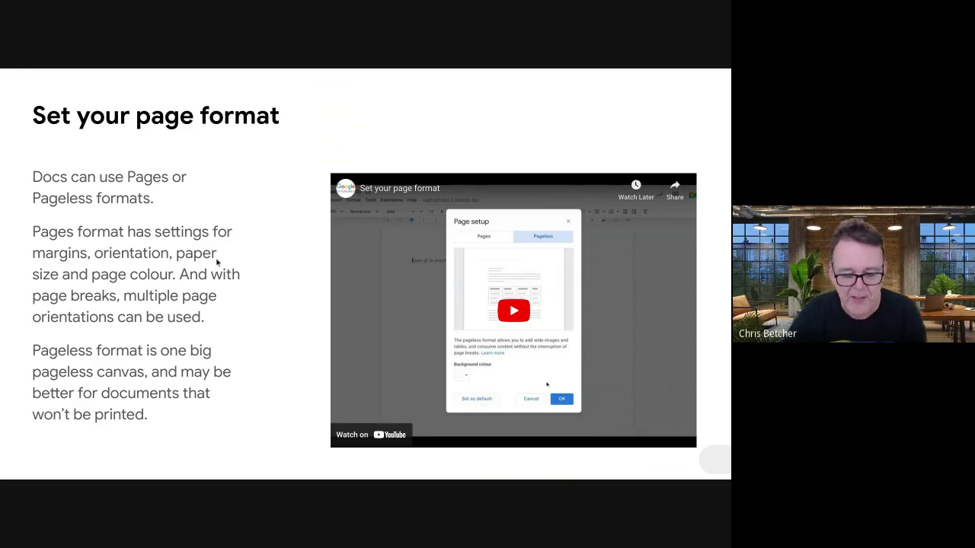
Leave the slide show and bring up the 15 Tips Demo Doc at 50% zoom
key(Escape)
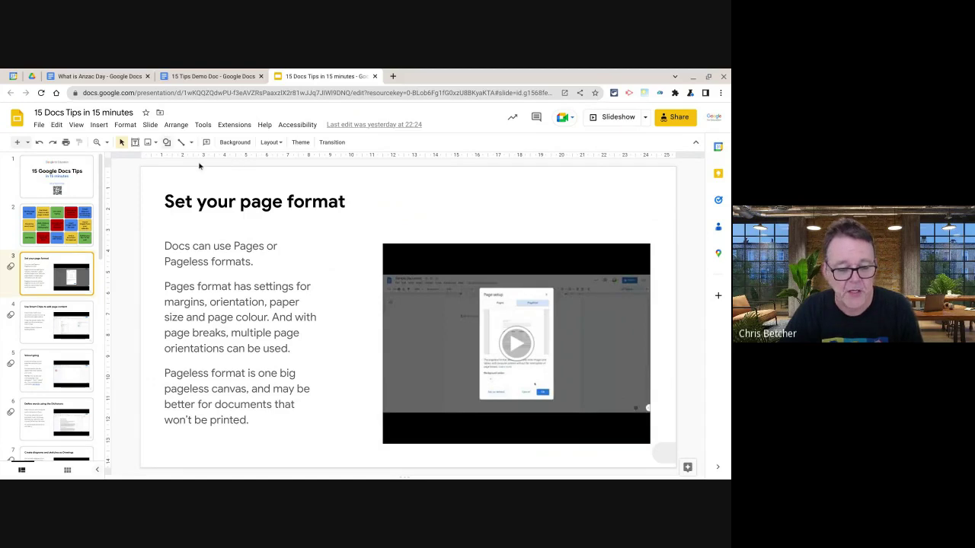
click(220, 75)
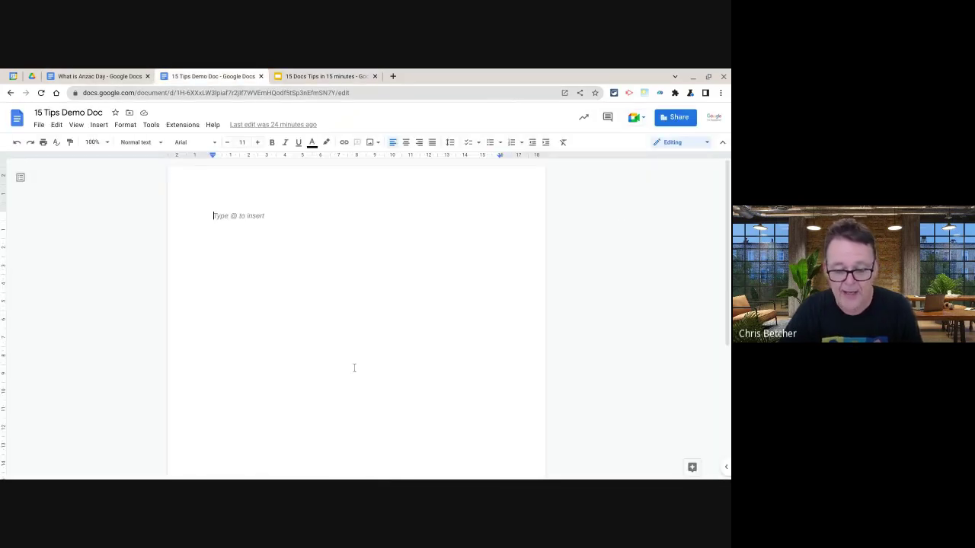
click(95, 142)
click(98, 182)
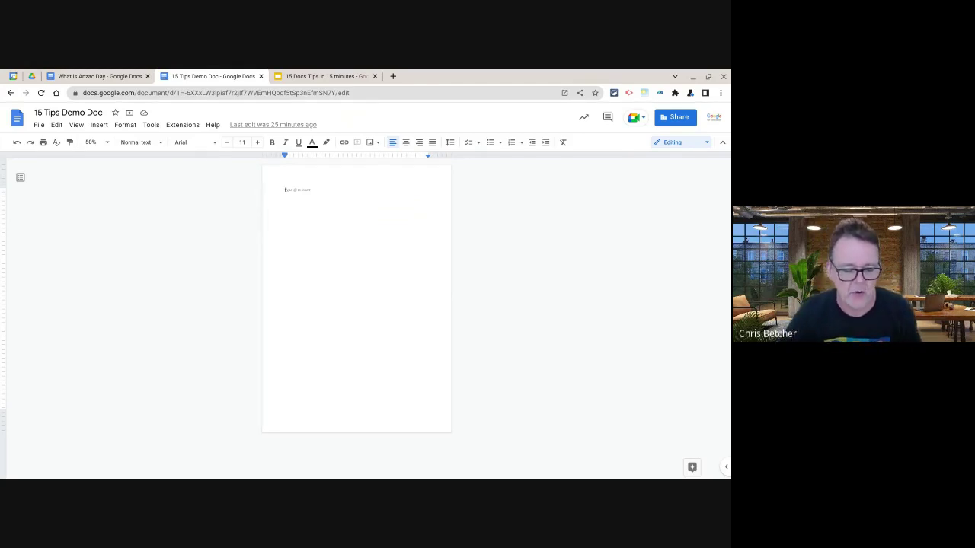
Change the document's page format to Pageless in the page setup
click(39, 125)
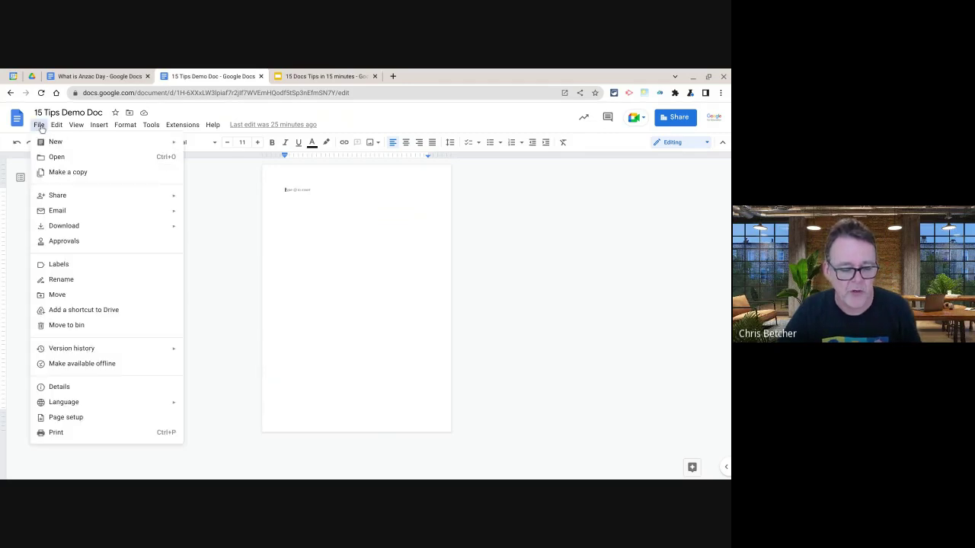
click(54, 419)
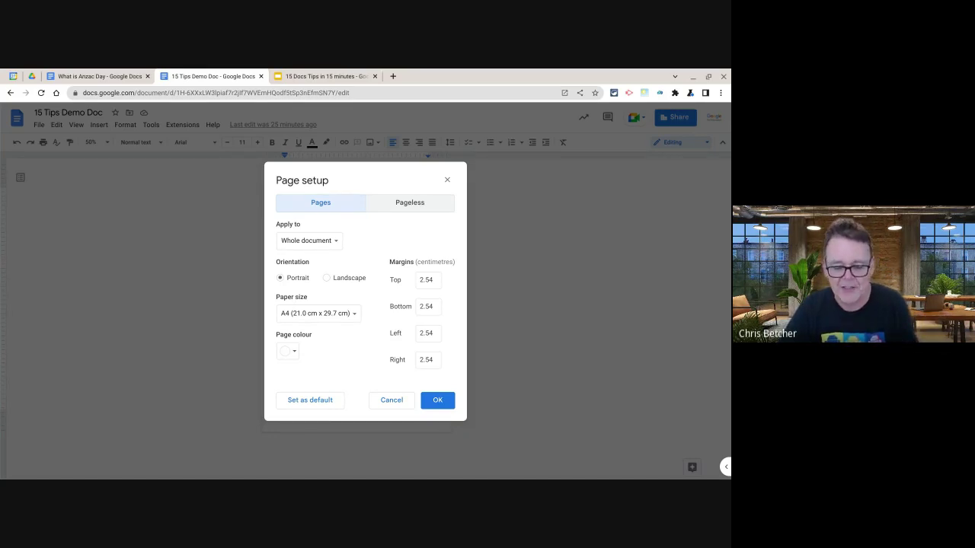
click(418, 204)
click(433, 425)
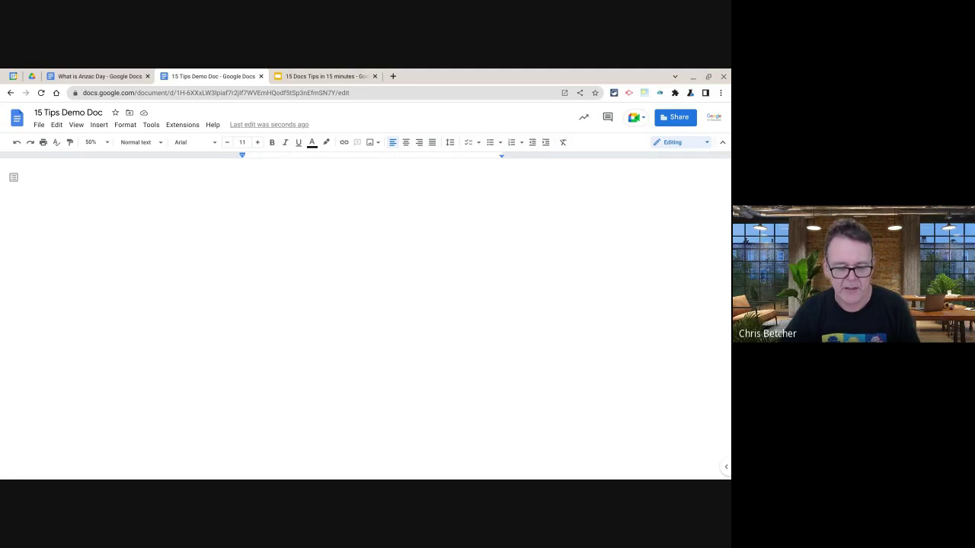
Set the document's format back to Pages in the page setup and view it at 100% zoom
click(41, 127)
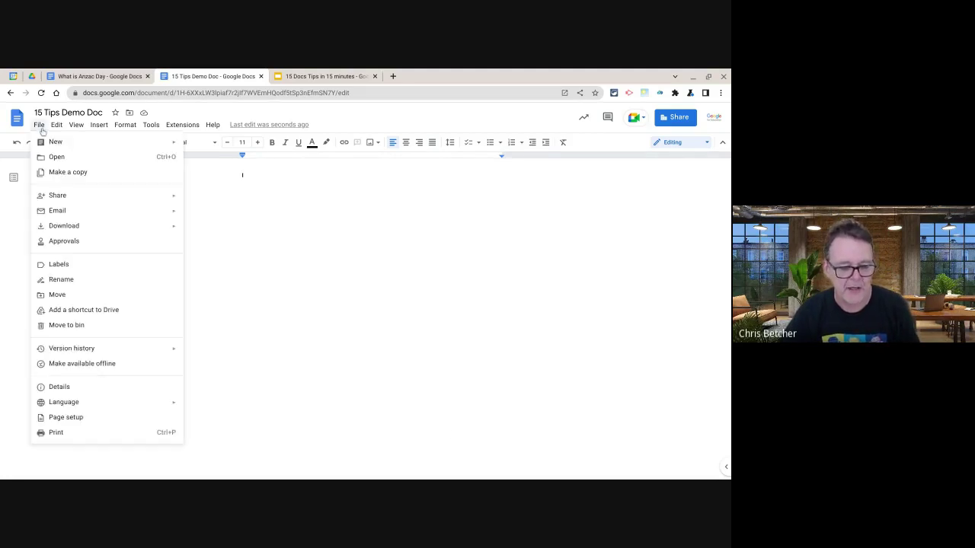
click(76, 416)
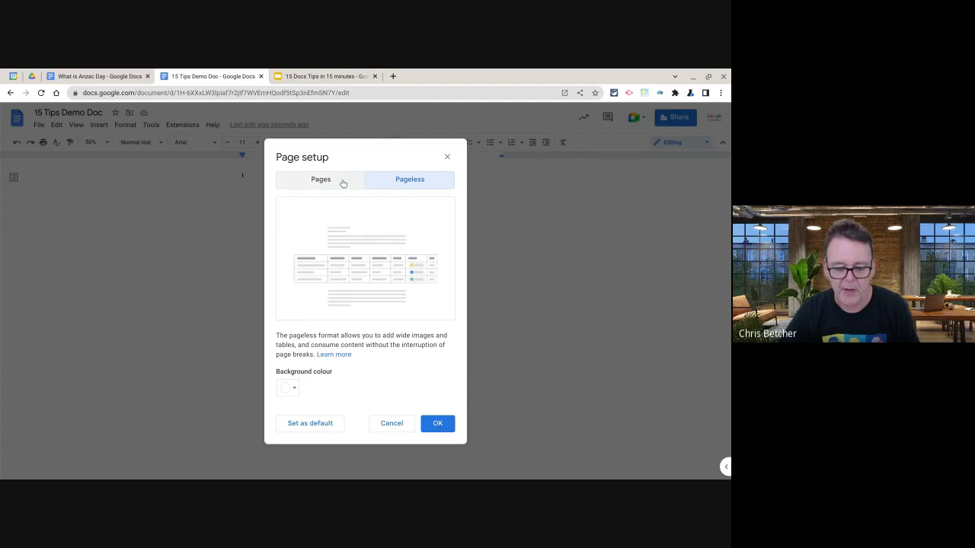
click(343, 183)
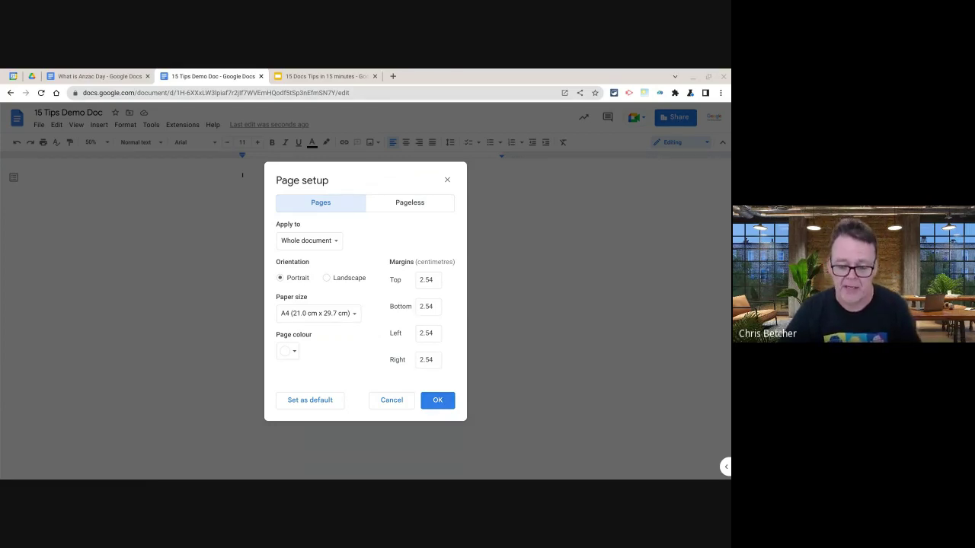
key(Return)
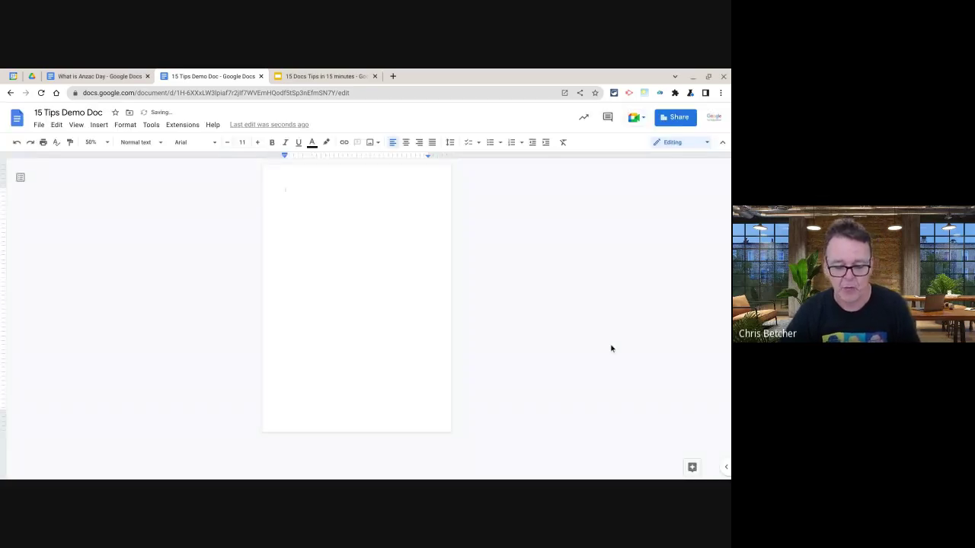
click(92, 143)
click(106, 229)
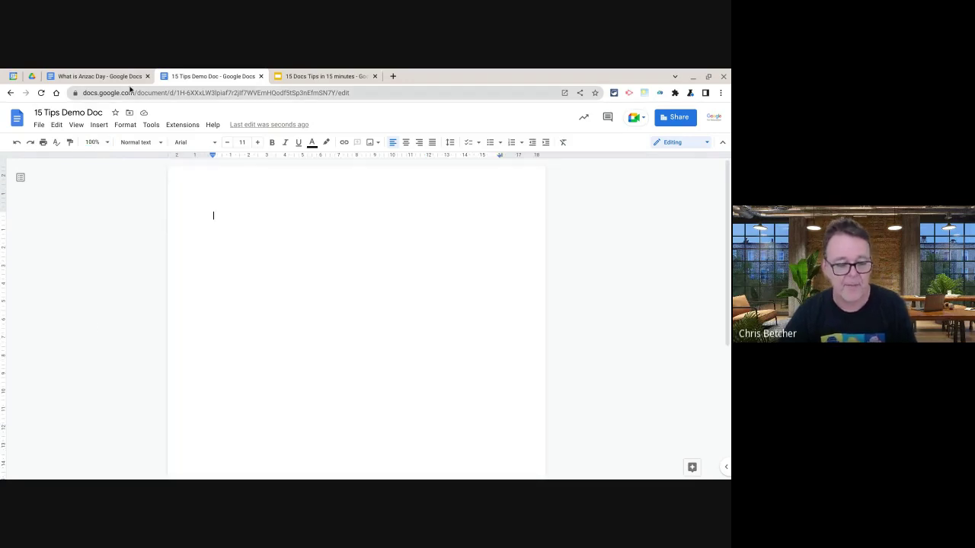
View the slide on using Smart Chips in the 15 Docs Tips presentation and return to the demo document
click(356, 80)
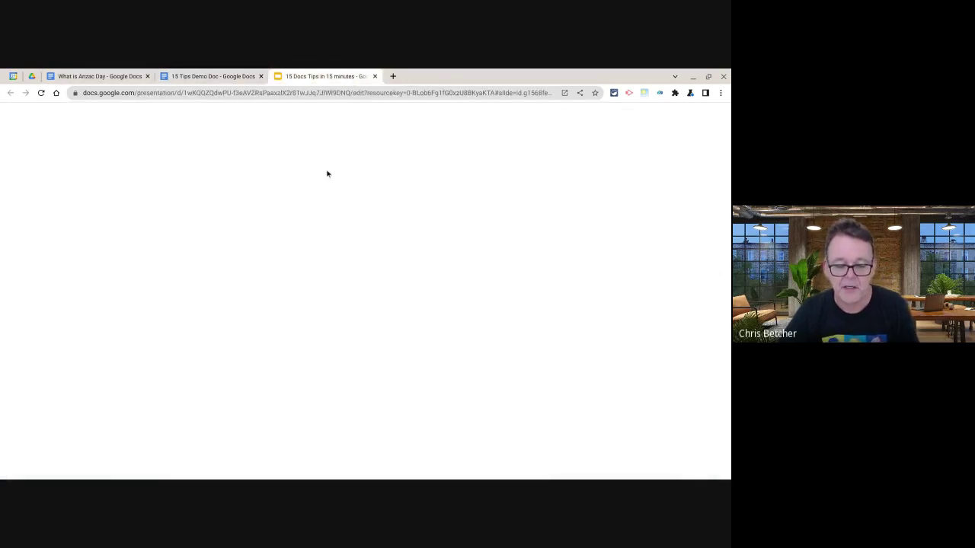
click(57, 327)
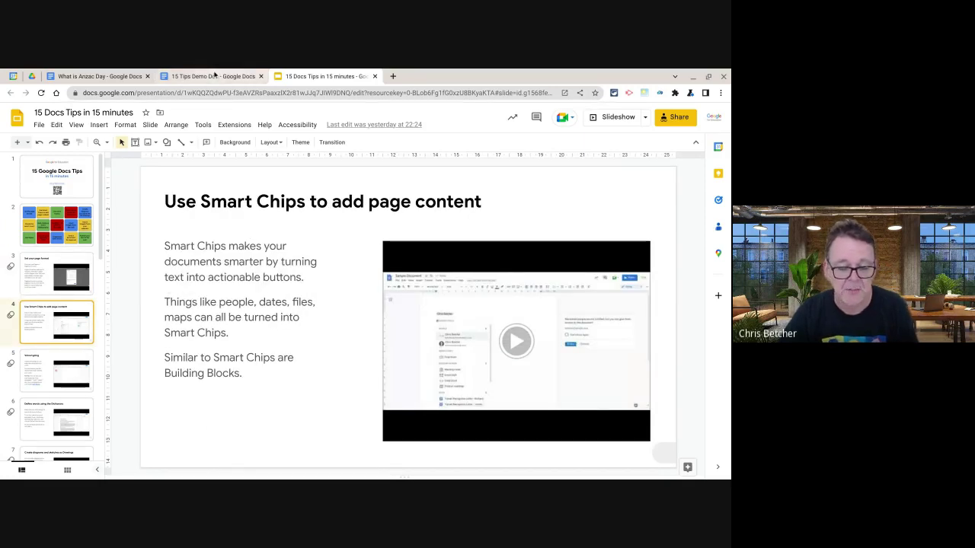
click(196, 79)
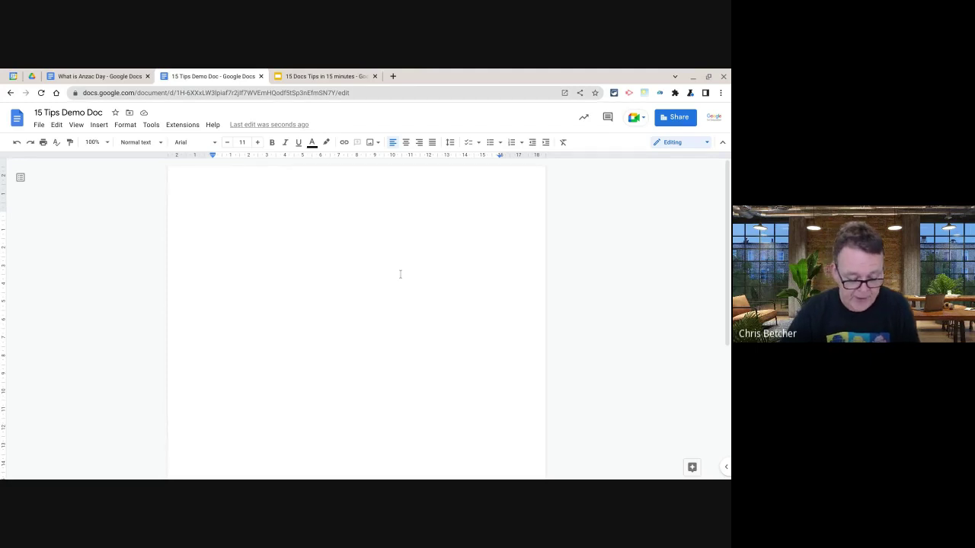
Look through the @ insert menu's people, building block, file, date and calendar options, and remove the @ character
text(@)
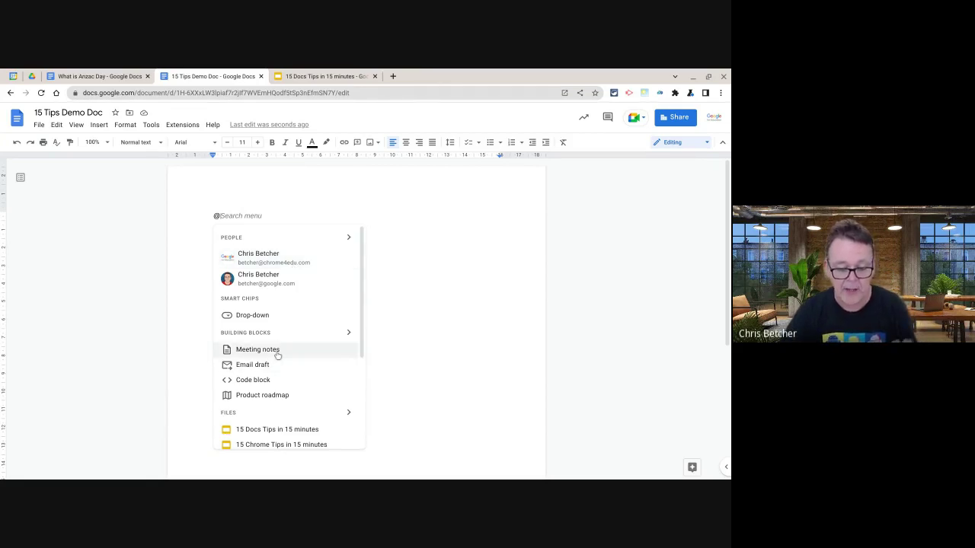
scroll(277, 355, down, 2)
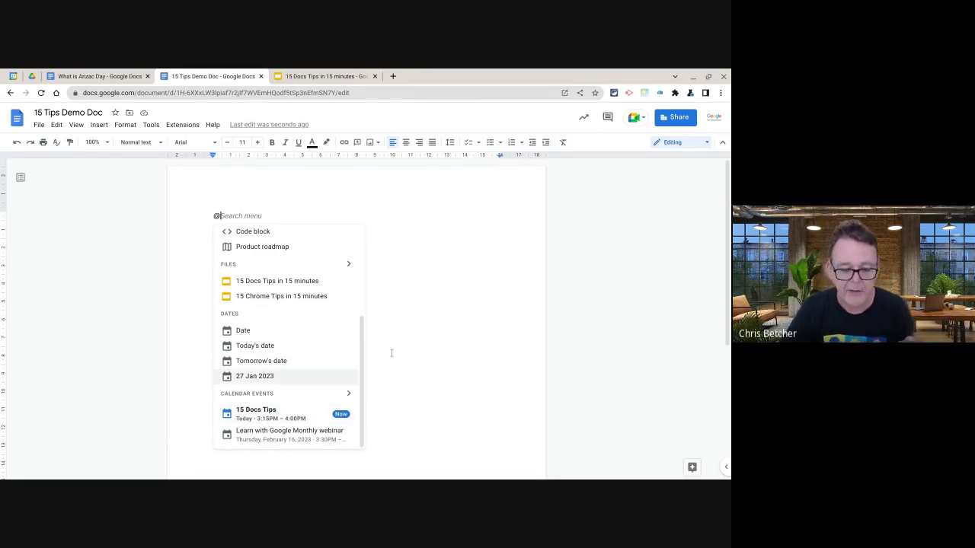
click(316, 214)
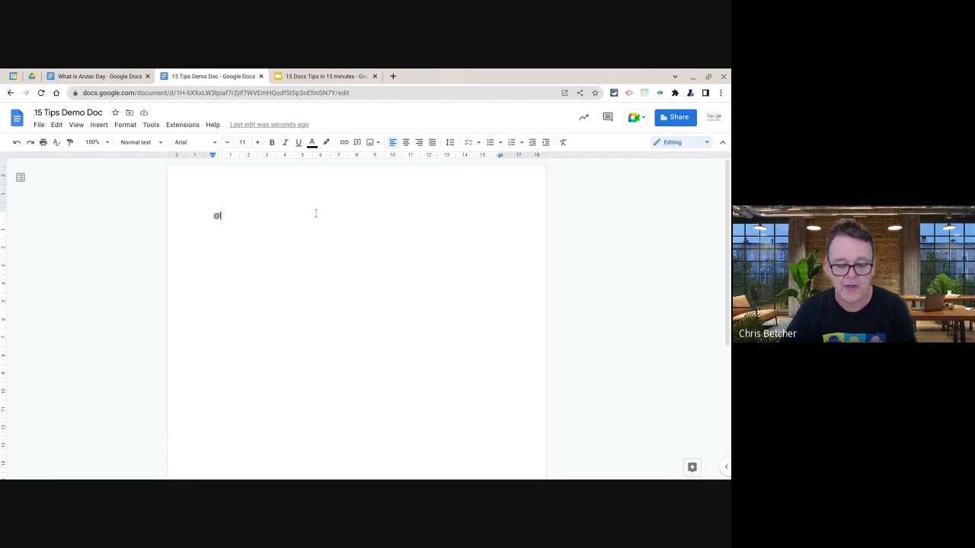
key(BackSpace)
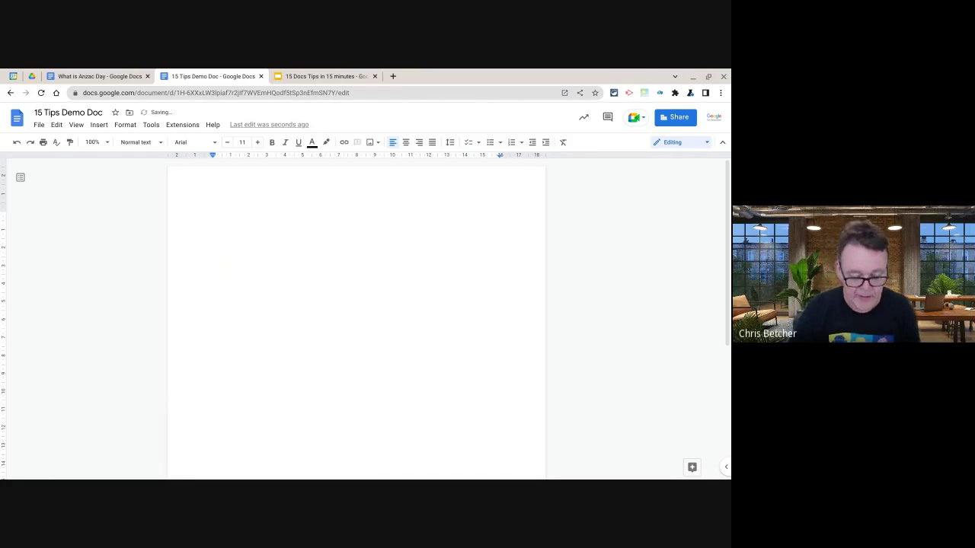
Insert a people smart chip on the first line by searching for the contact's first name and choosing their Google account
text(@chris)
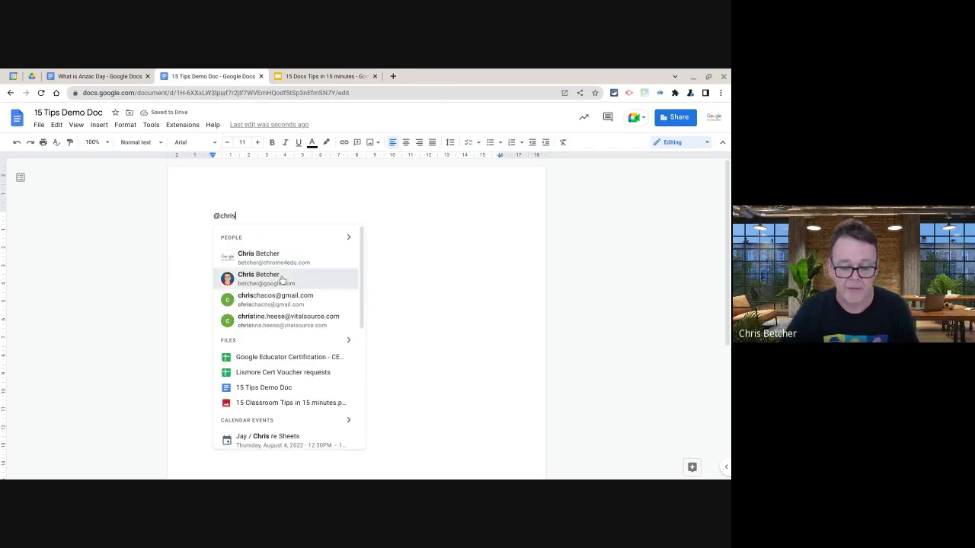
click(282, 280)
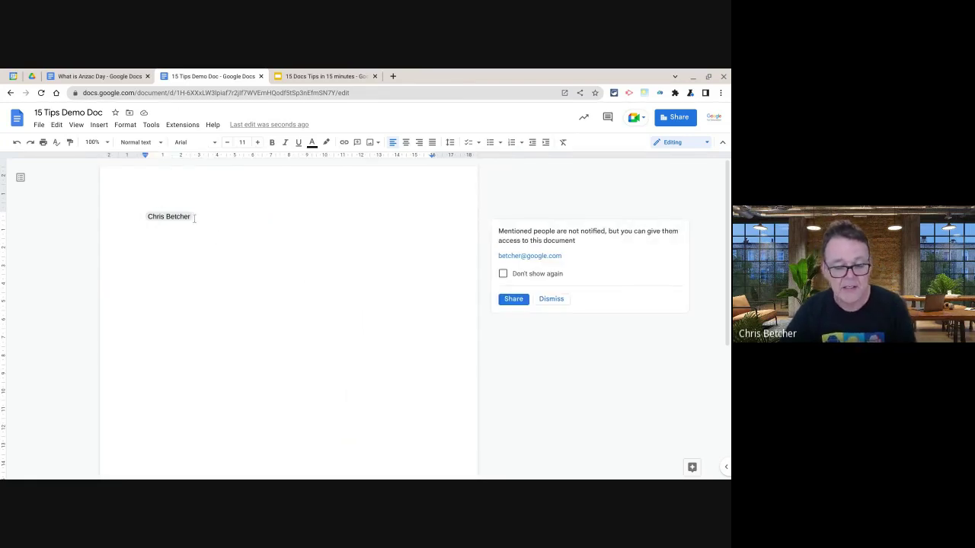
mouse_move(192, 220)
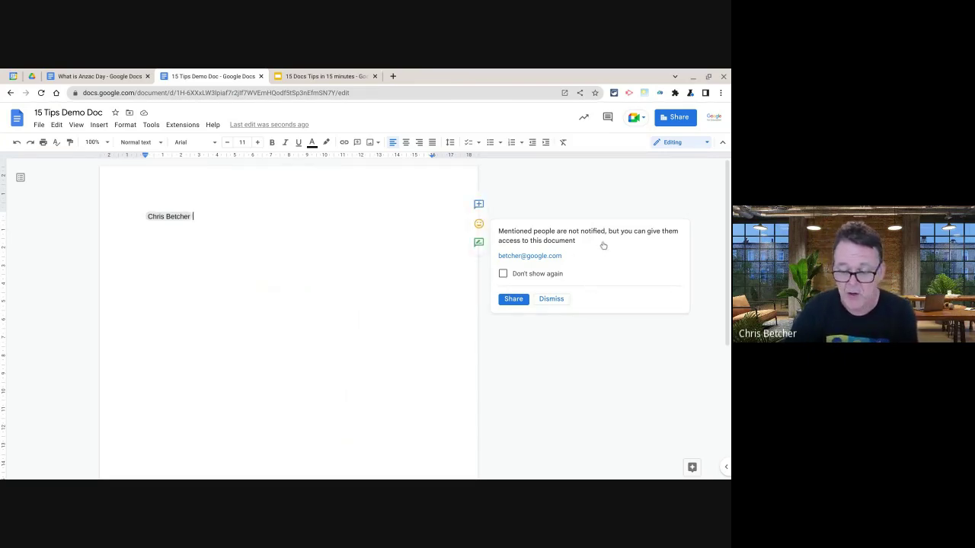
Share the document with the mentioned person, allowing the share outside the organization
click(527, 302)
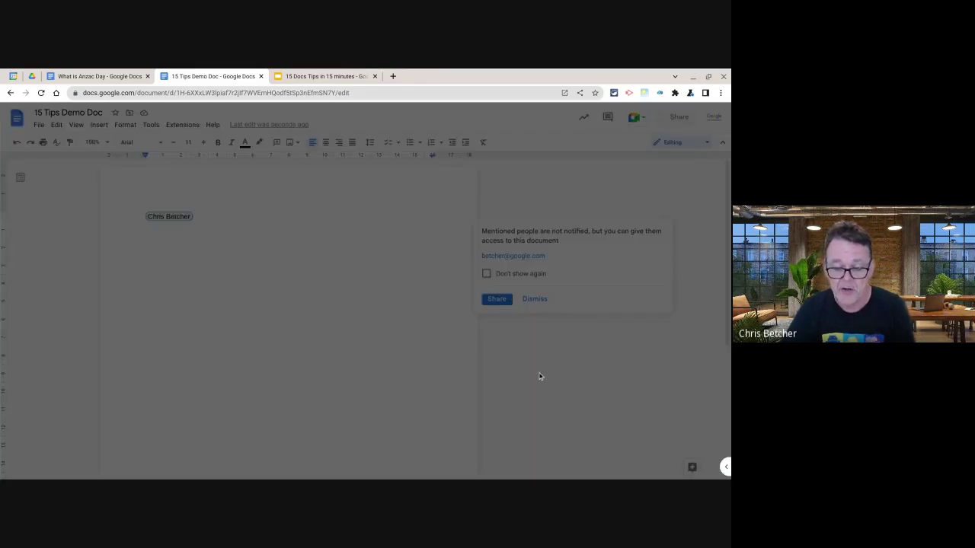
click(436, 330)
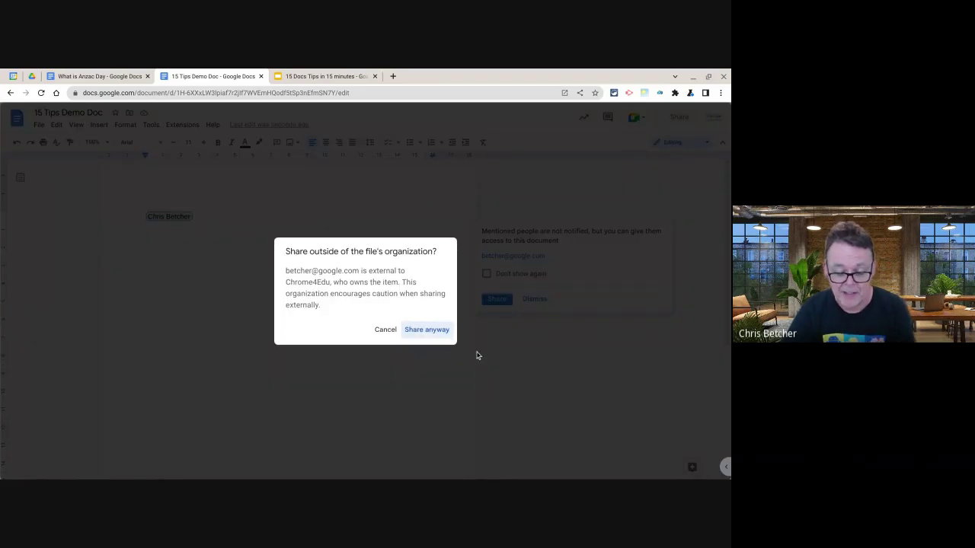
click(440, 330)
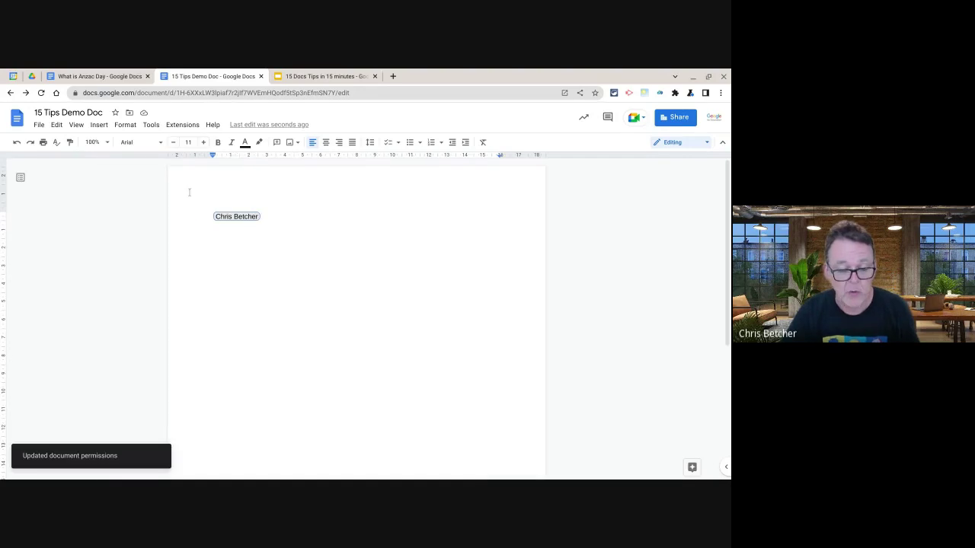
Insert a file smart chip for "15 Docs Tips in 15 minutes" on a new line below the person chip
click(290, 217)
key(Return)
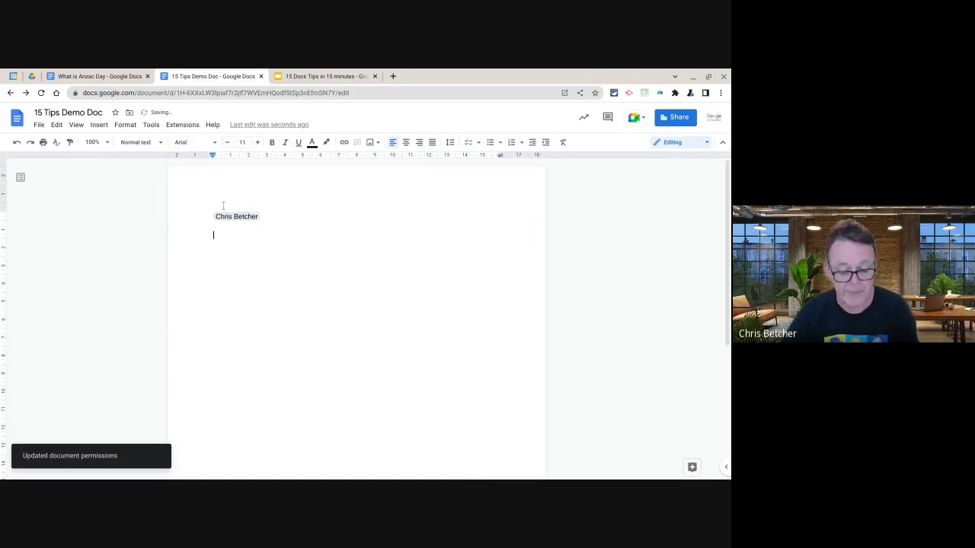
text(2)
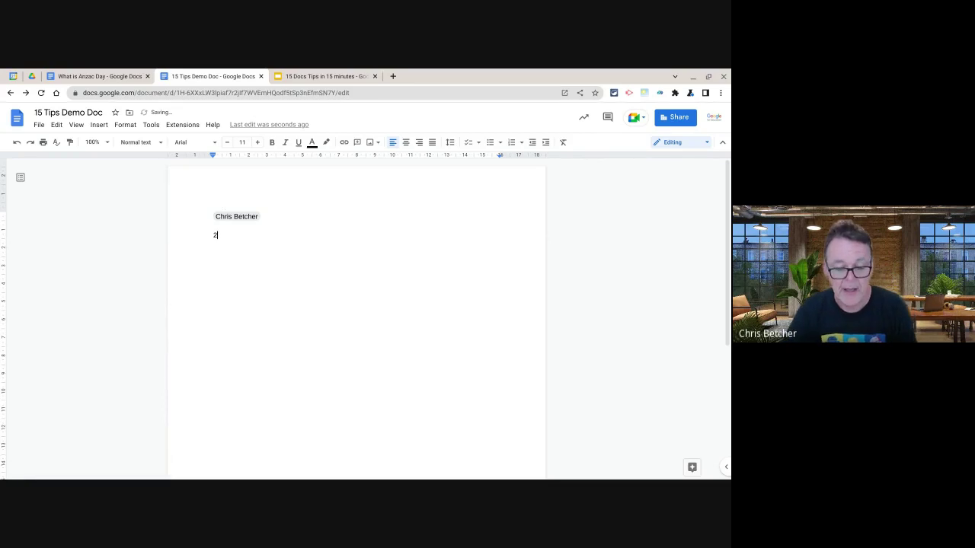
key(BackSpace)
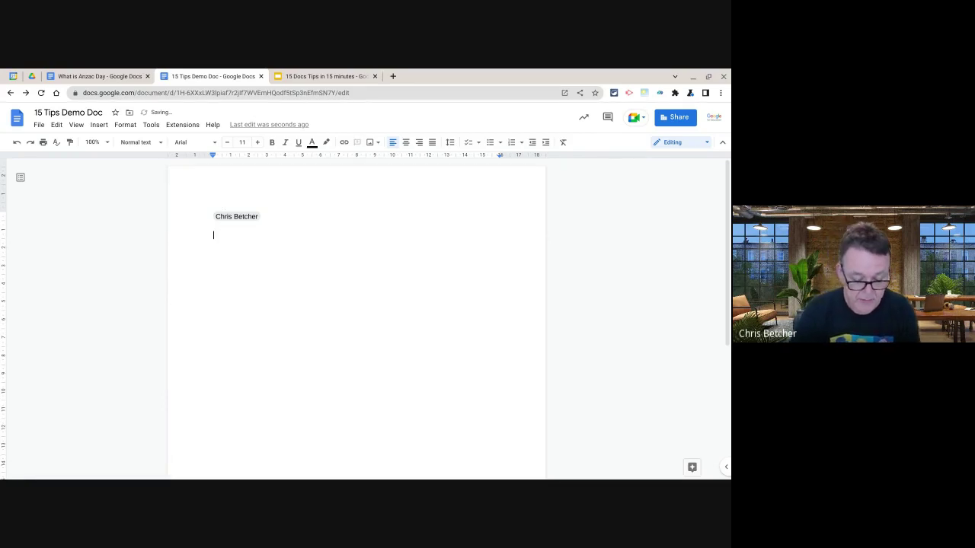
text(@)
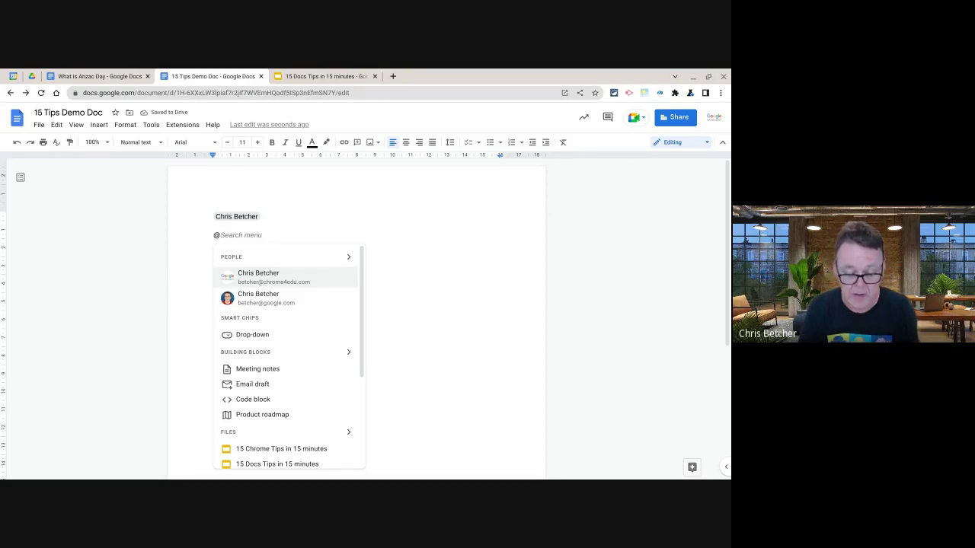
click(248, 462)
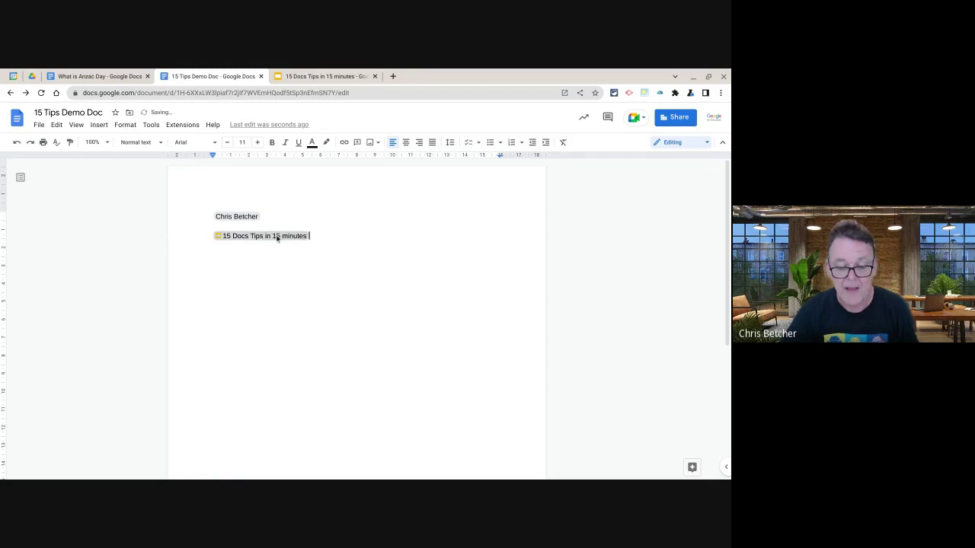
mouse_move(275, 237)
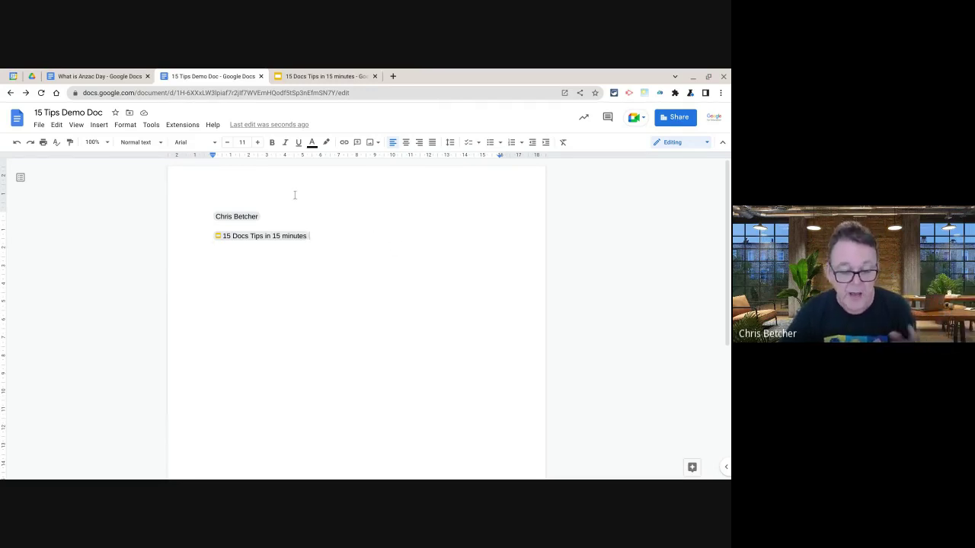
Examine which smart chip types and building blocks can be inserted into the document
click(99, 125)
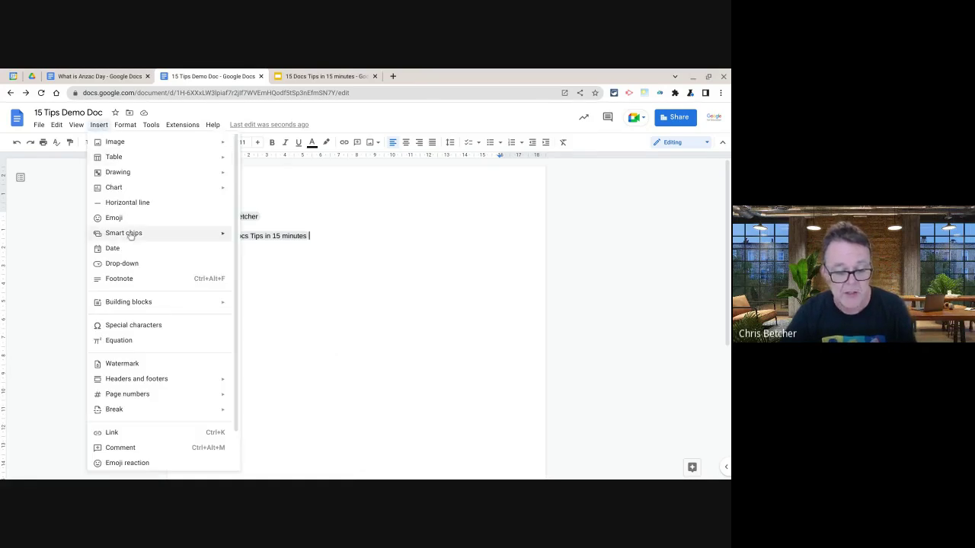
mouse_move(131, 237)
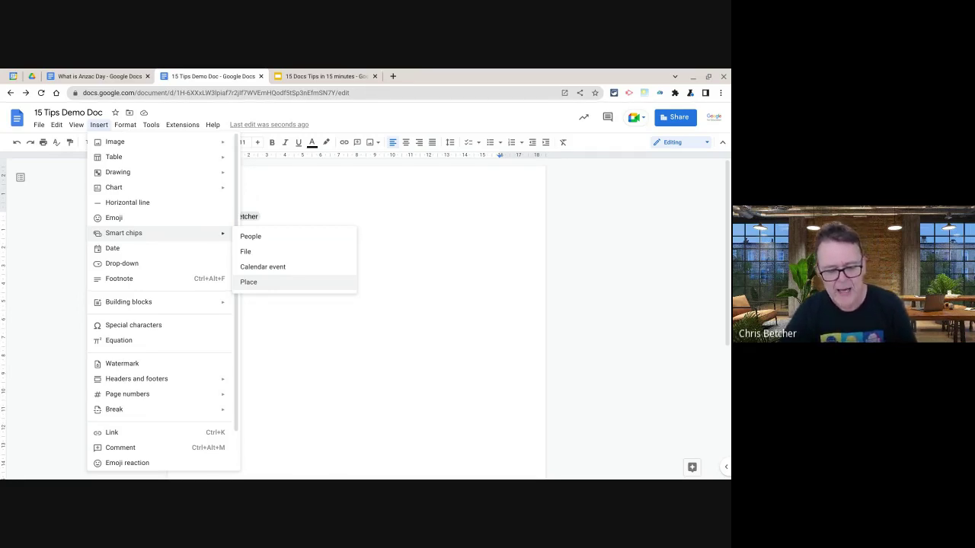
mouse_move(168, 305)
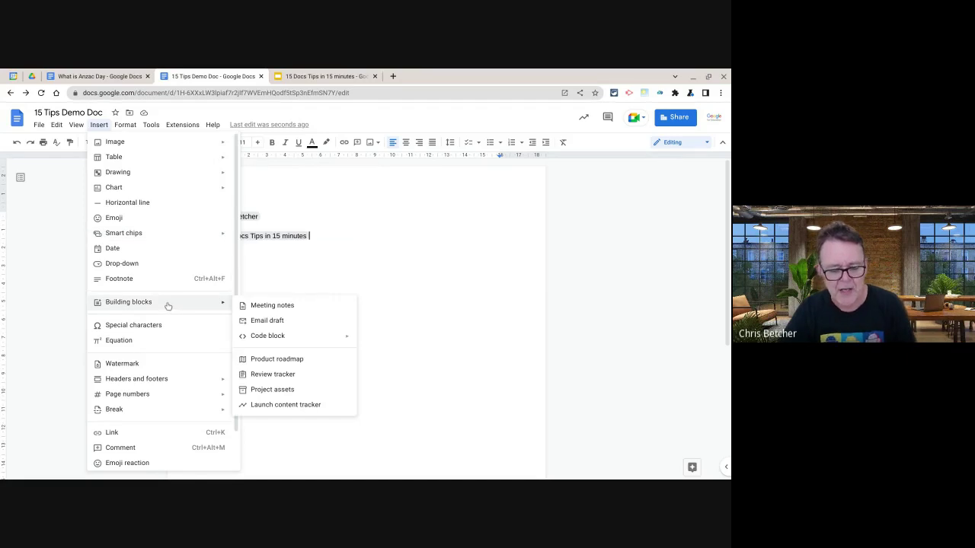
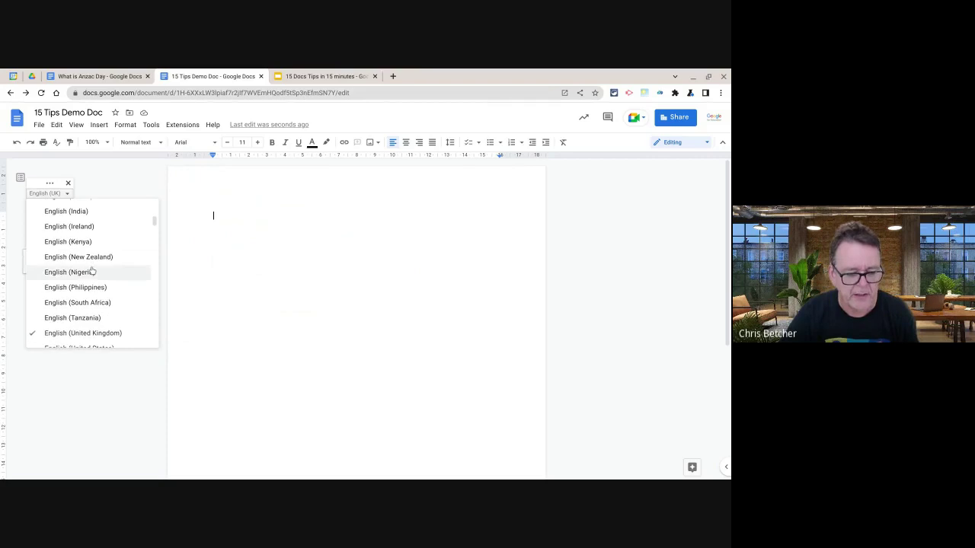
Set the voice typing language to English (Australia)
click(98, 240)
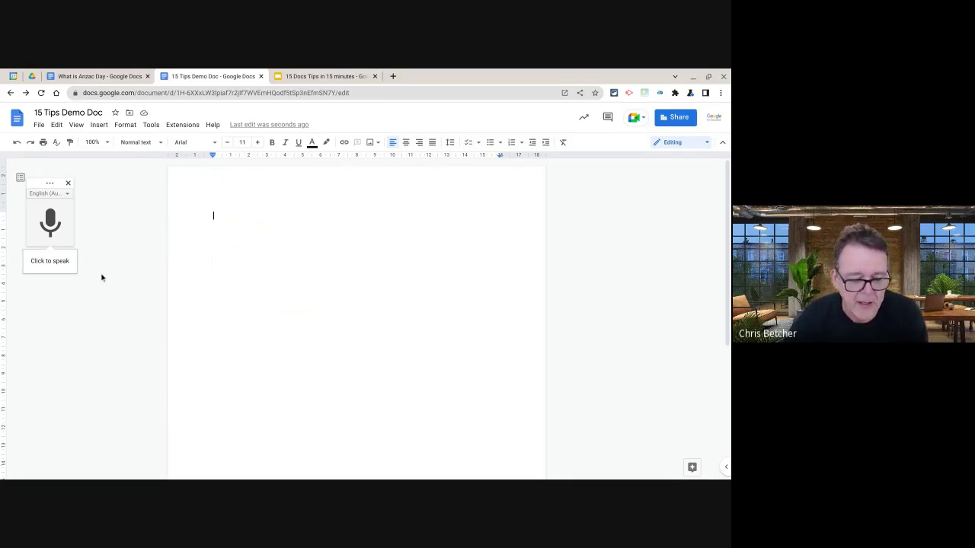
Dictate a short paragraph beginning "Hello this is me talking to my computer" with voice typing, and stop the dictation
click(50, 223)
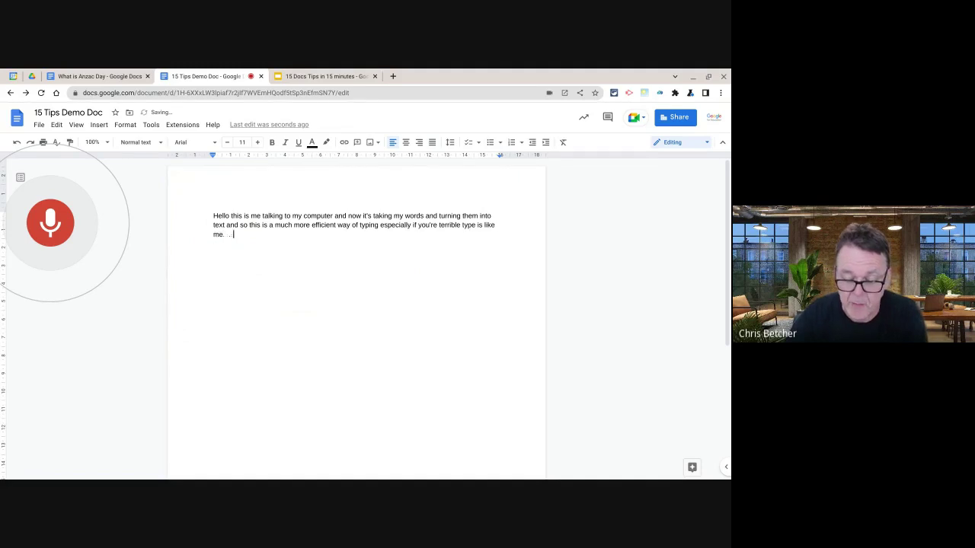
click(83, 239)
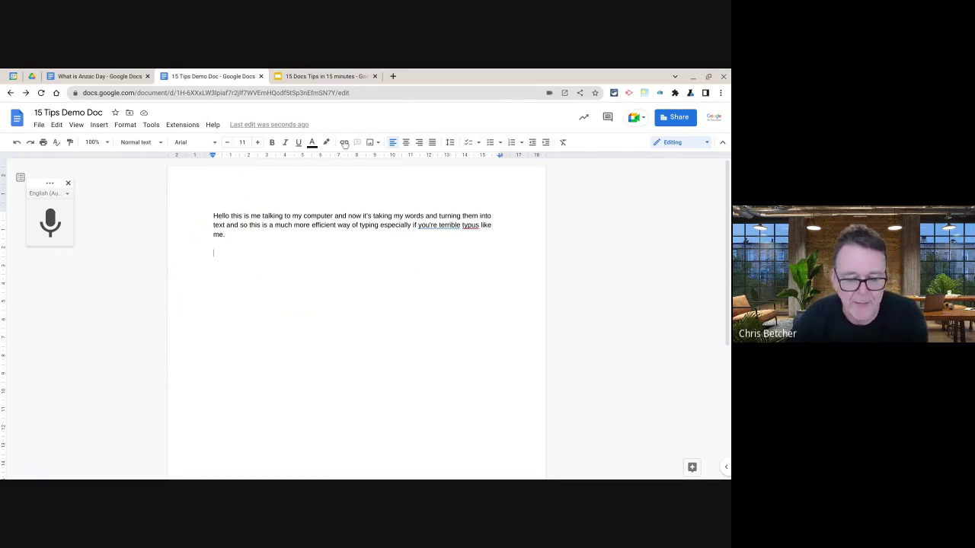
Switch to the "15 Docs Tips in 15 minutes" presentation and show the slide "Define words using the Dictionary"
click(326, 77)
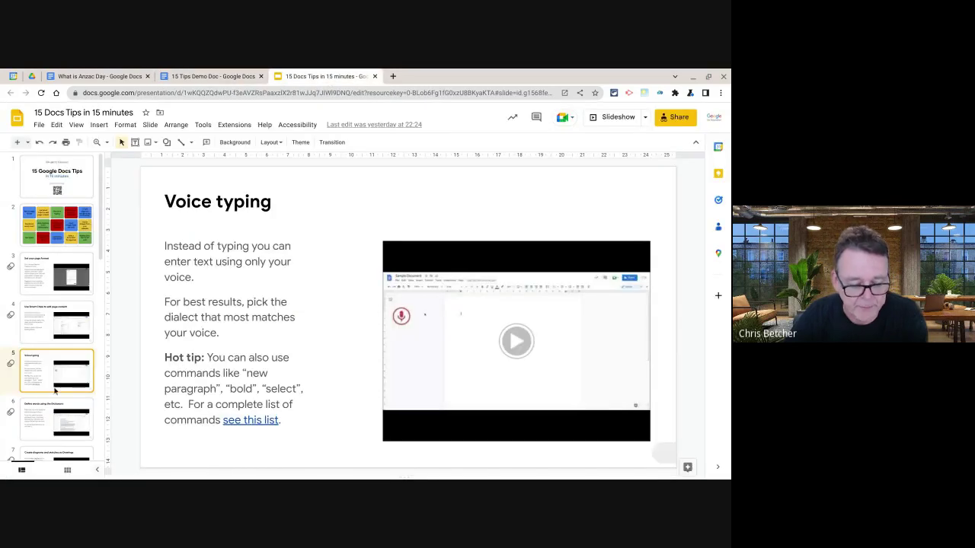
click(56, 419)
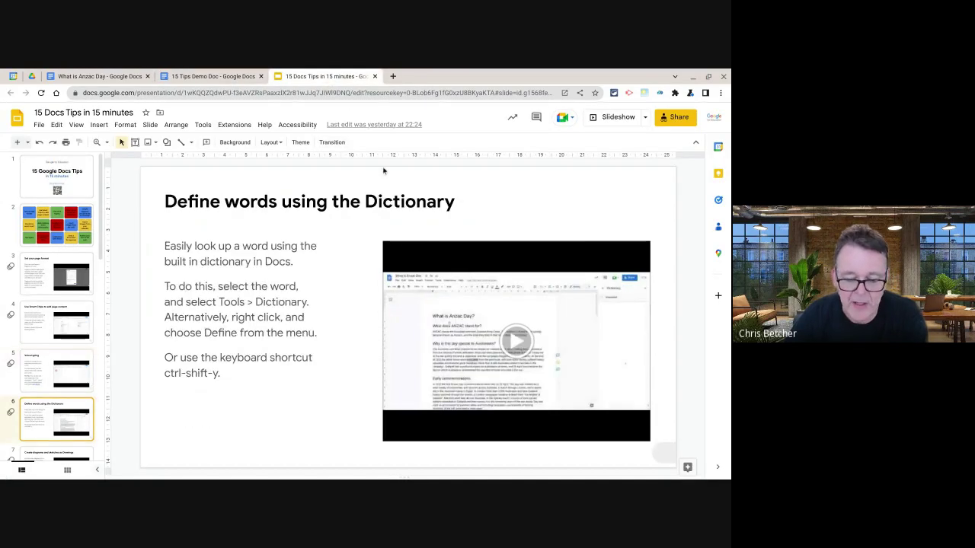
In the "What is Anzac Day" document, look up the word "evacuated" in the built-in dictionary
click(99, 76)
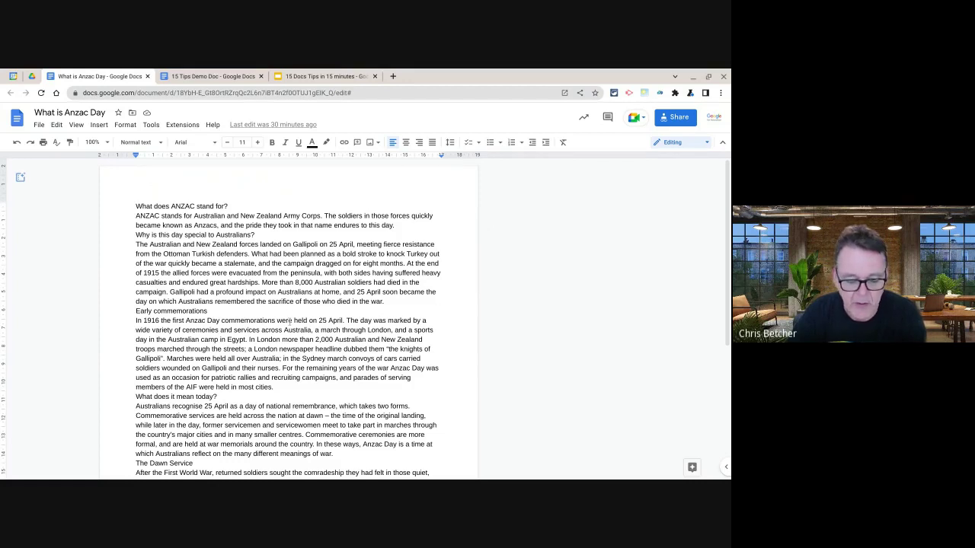
double_click(246, 273)
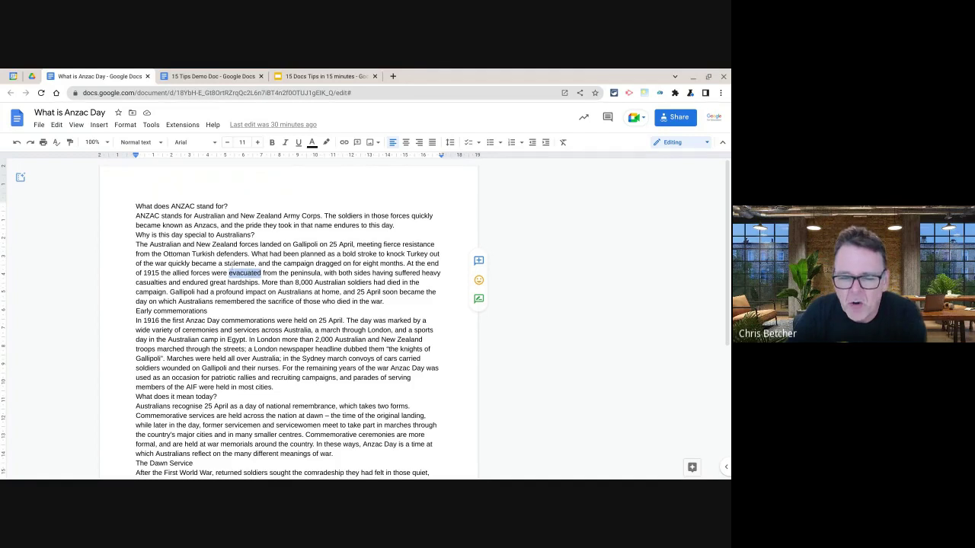
click(150, 124)
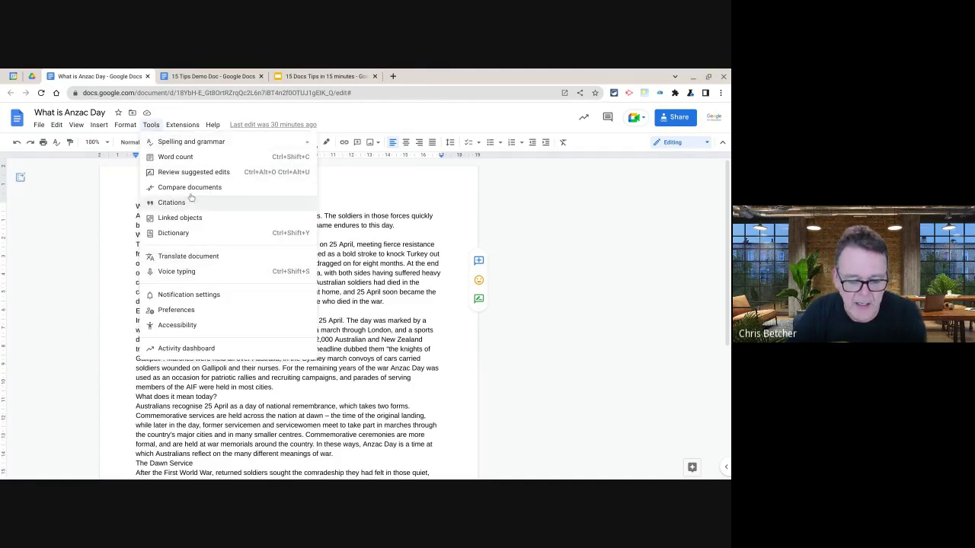
click(173, 233)
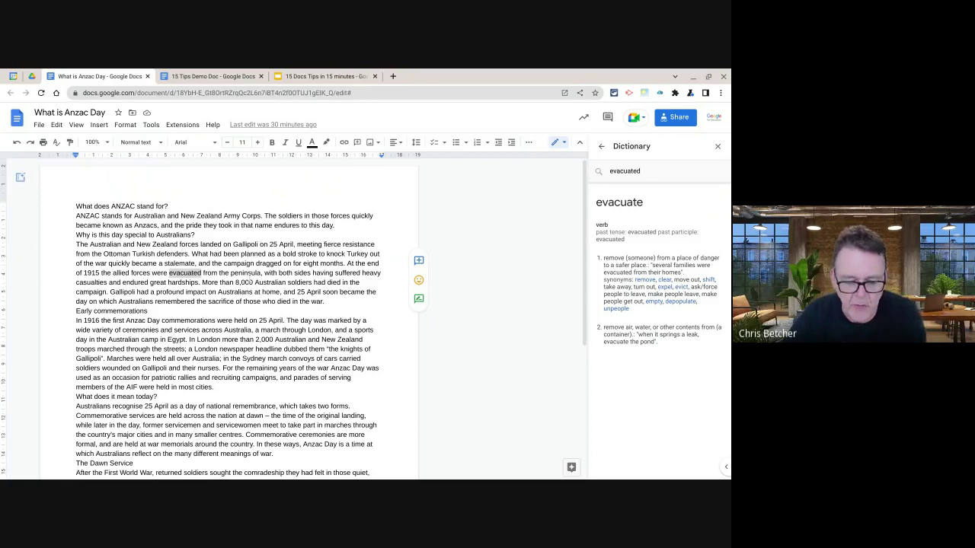
Select the word "peninsula" in the second paragraph and define it directly from the selection
double_click(245, 273)
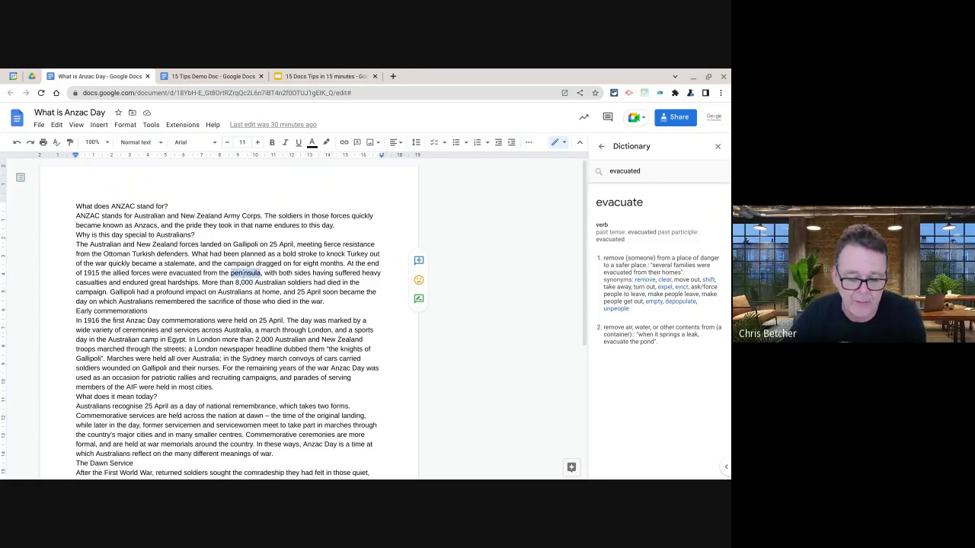
right_click(245, 273)
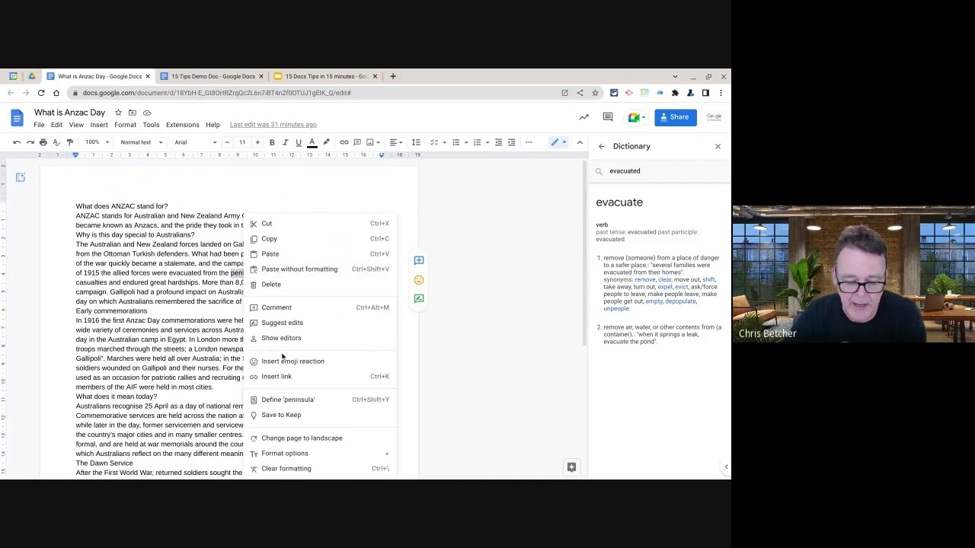
click(283, 401)
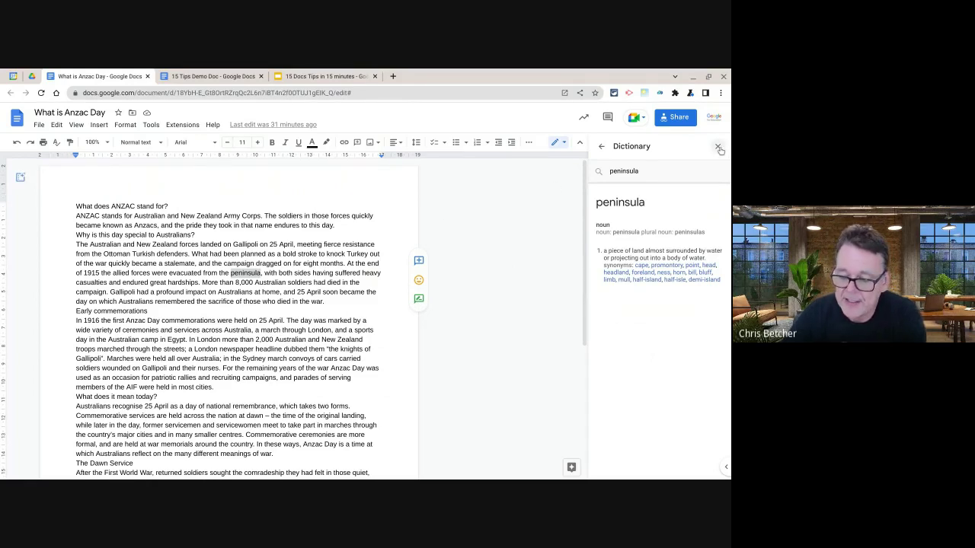
Return to the "15 Docs Tips in 15 minutes" presentation and show the slide "Create diagrams and sketches as Drawings"
click(323, 76)
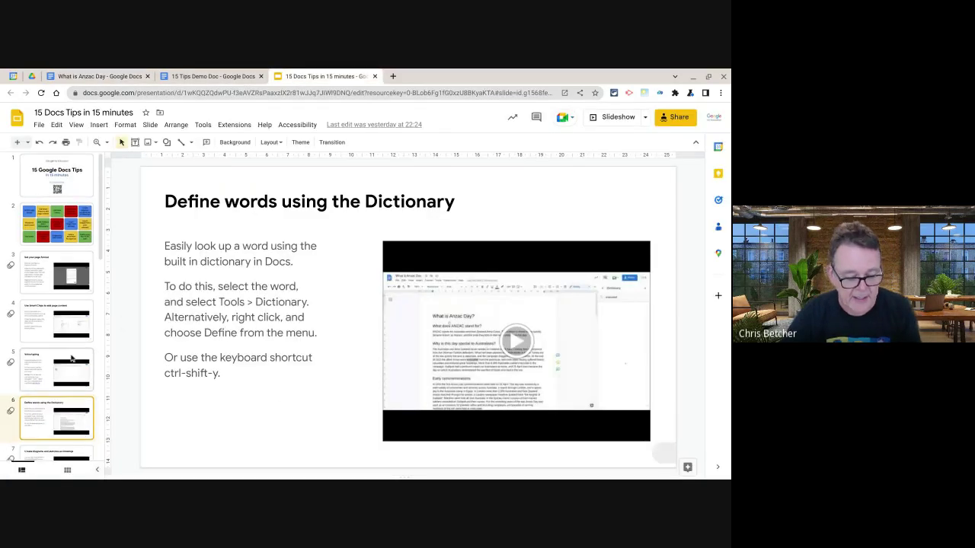
scroll(45, 343, down, 3)
click(45, 343)
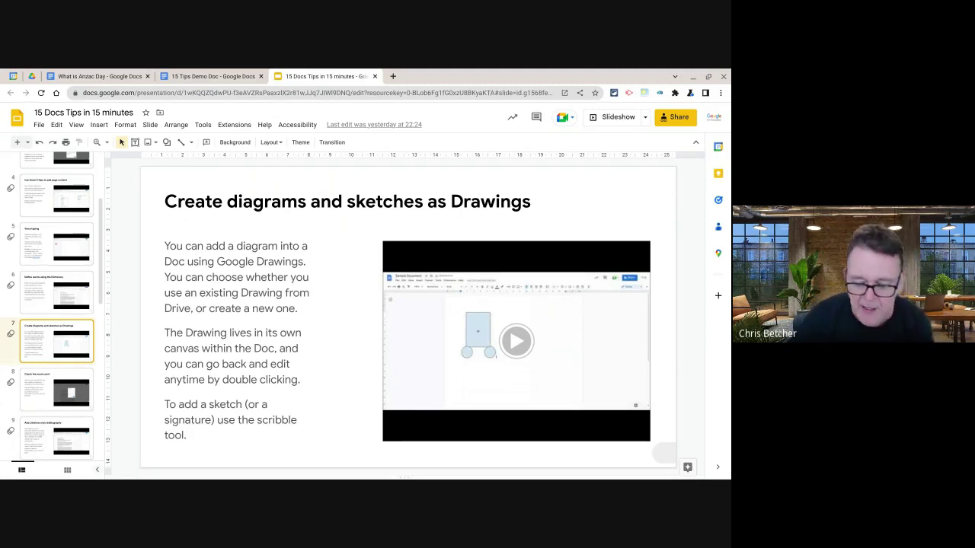
Switch to "15 Tips Demo Doc" and delete the dictated paragraph so the page is blank
click(228, 77)
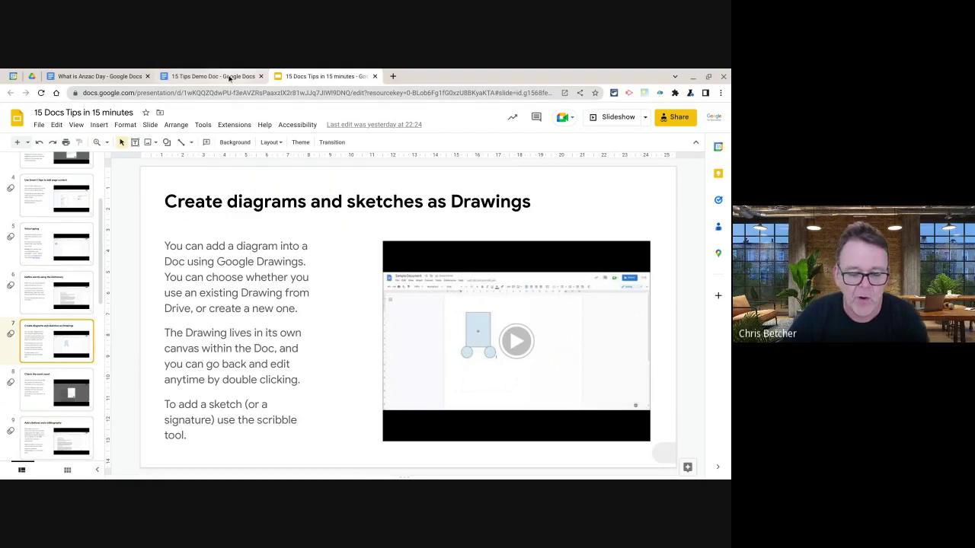
drag(215, 251, 208, 205)
key(BackSpace)
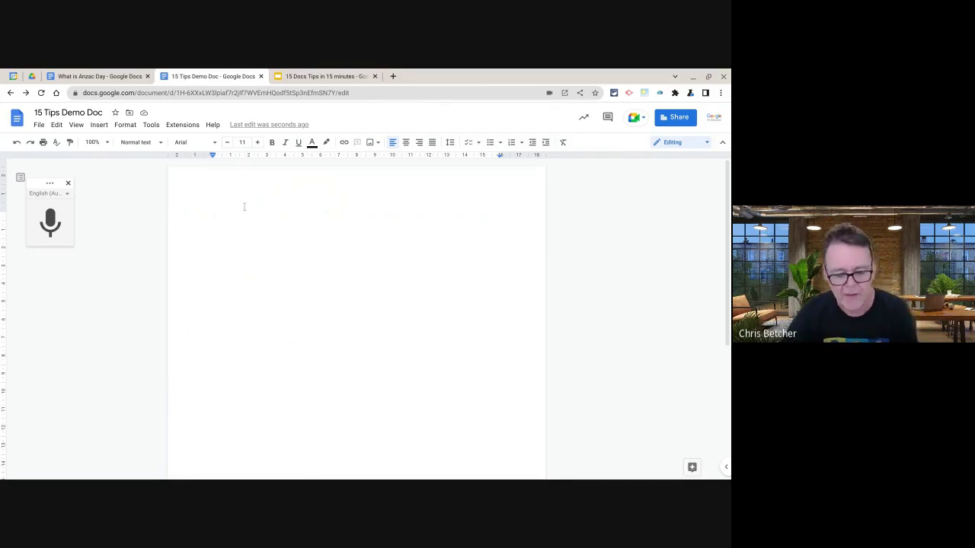
Create a new drawing in the document with two equal rectangles about 7 cm wide and 2 cm high, one above the other
click(99, 125)
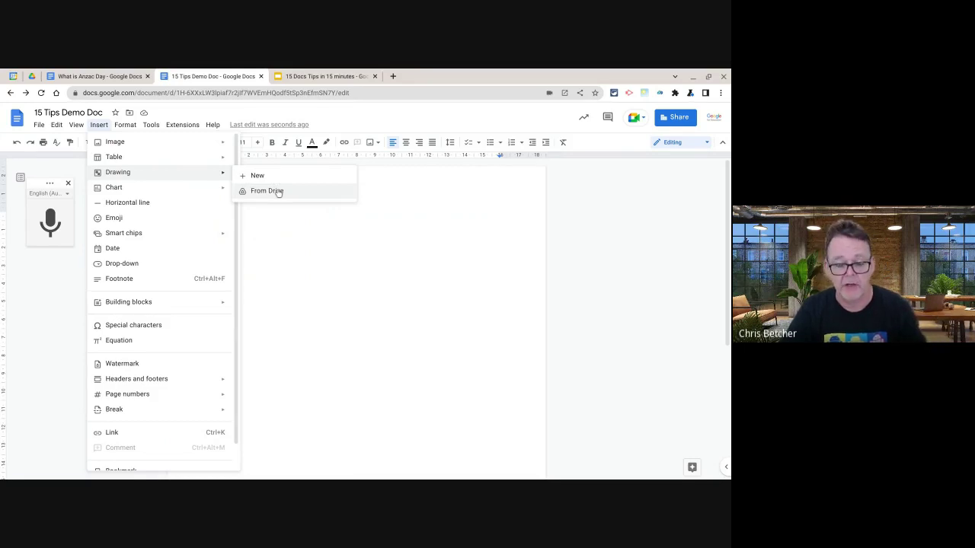
click(254, 176)
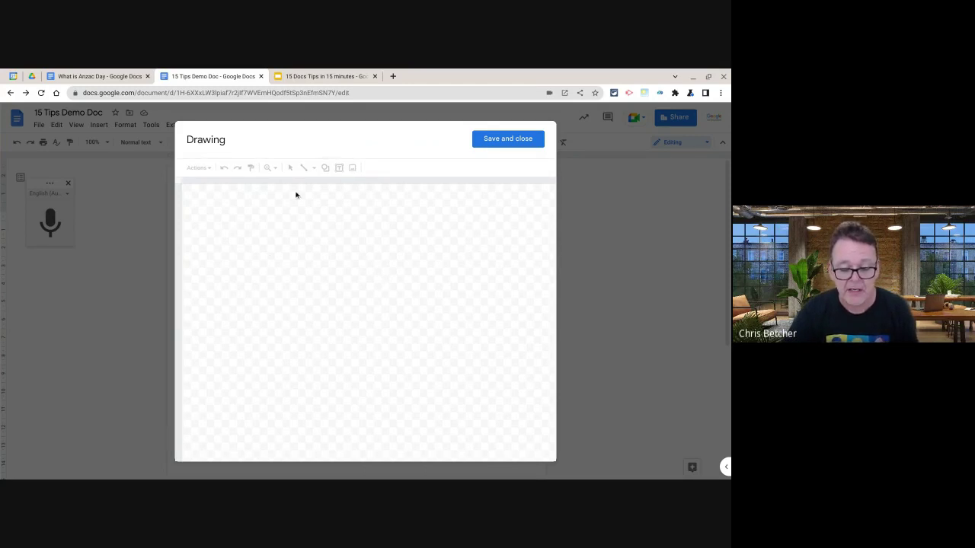
click(325, 168)
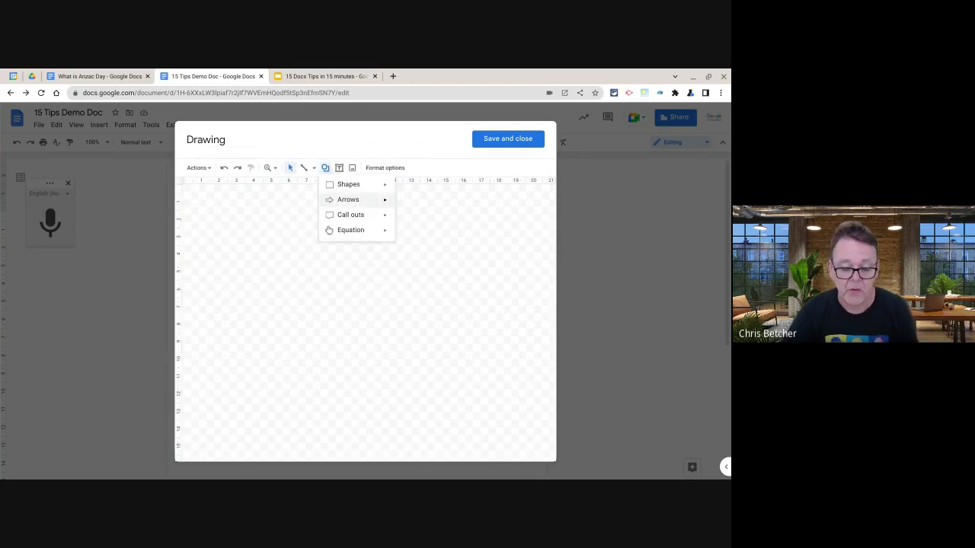
mouse_move(373, 187)
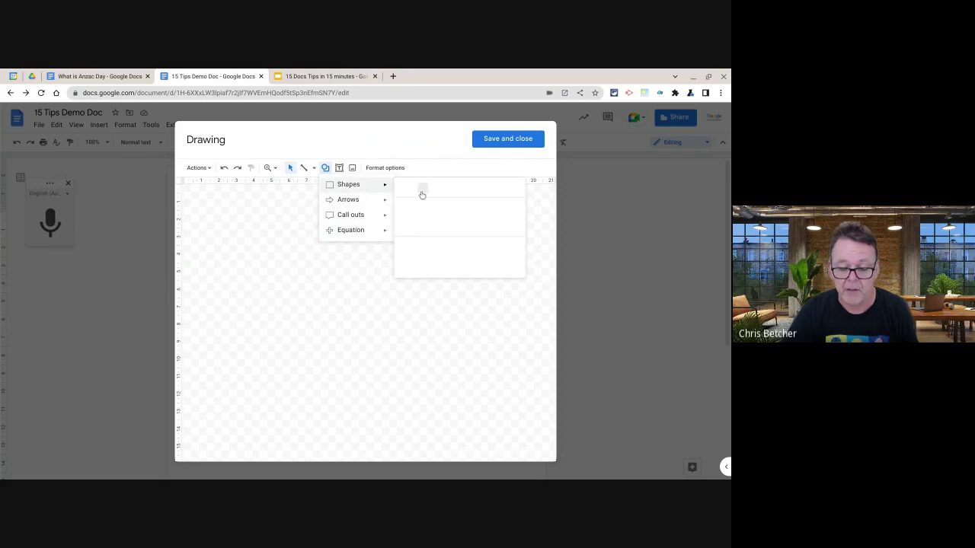
click(402, 188)
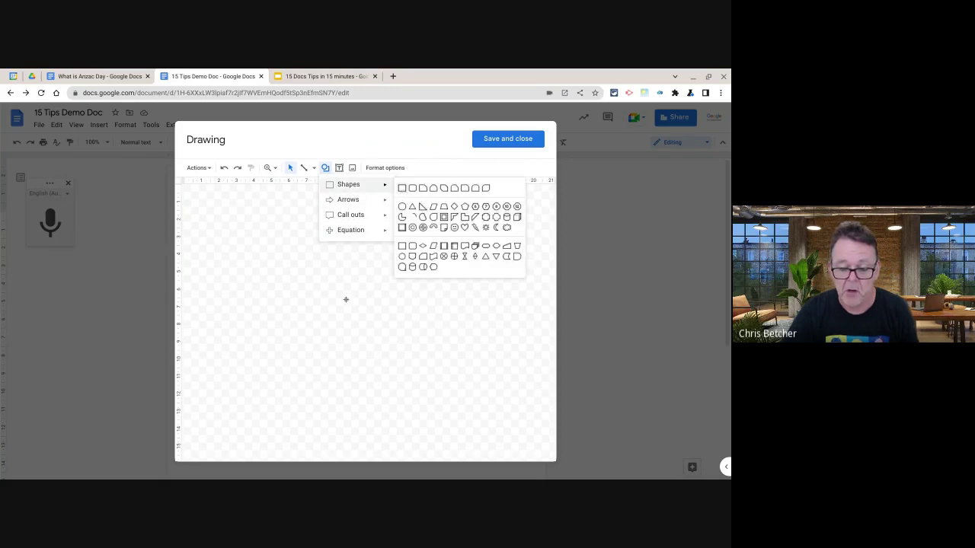
drag(256, 229, 253, 342)
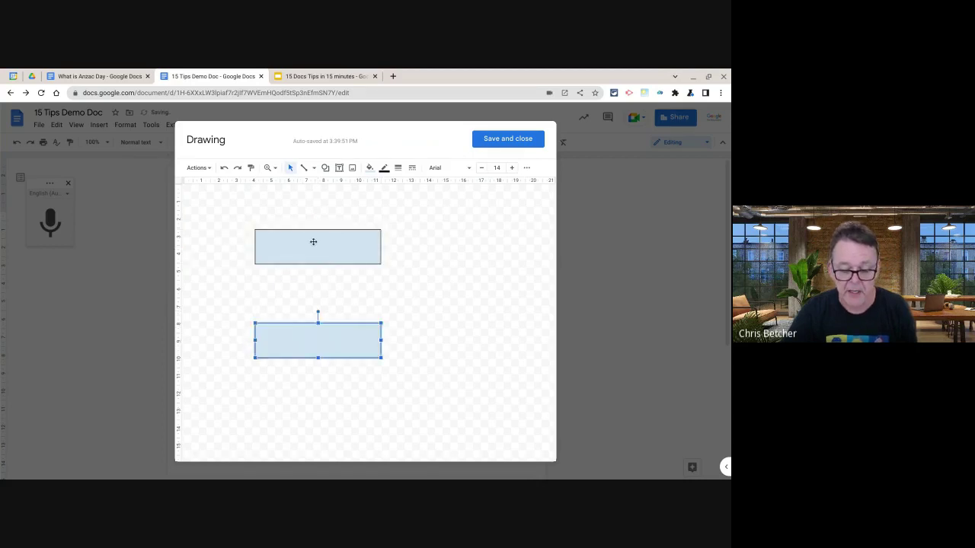
Connect the upper rectangle to the lower one with a vertical arrow and save the drawing into the document
click(313, 169)
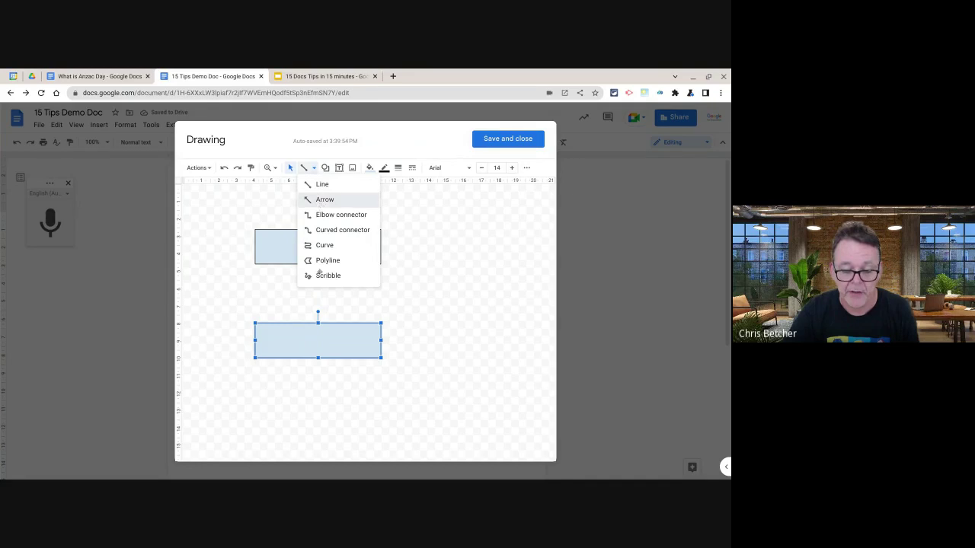
click(321, 200)
drag(318, 265, 315, 324)
drag(403, 337, 409, 329)
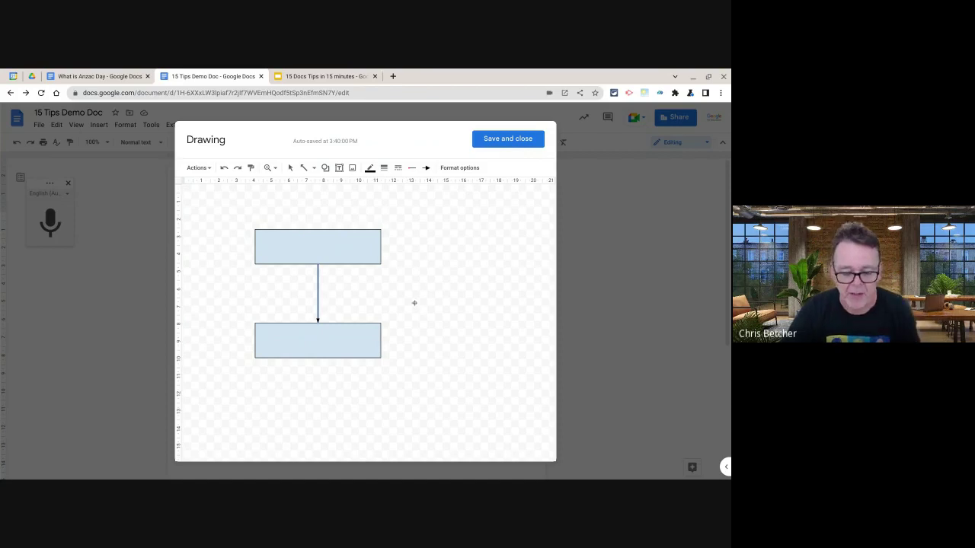
click(491, 139)
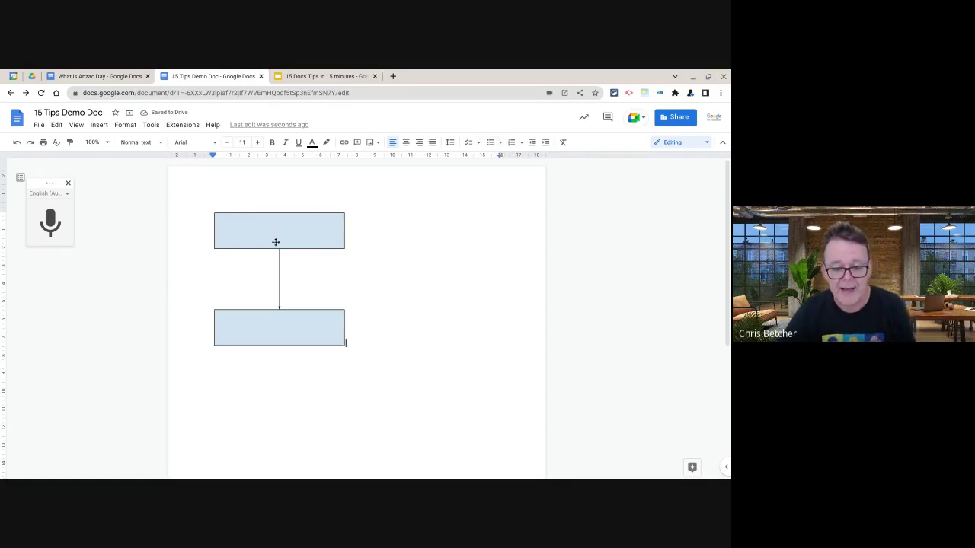
Resize the inserted drawing by shrinking it to about half its width, and enlarge it to nearly its original size
click(291, 261)
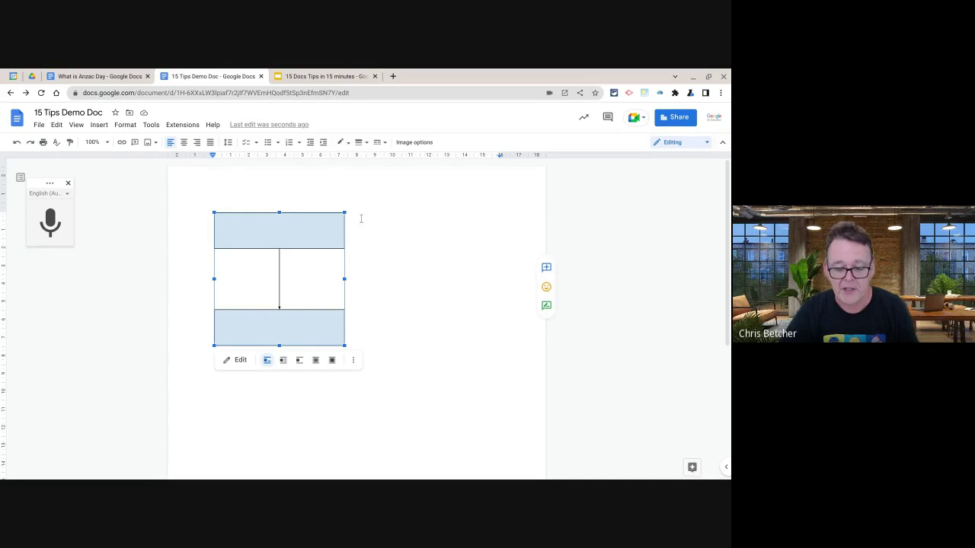
mouse_move(344, 345)
mouse_down()
mouse_move(273, 267)
mouse_move(306, 304)
mouse_up()
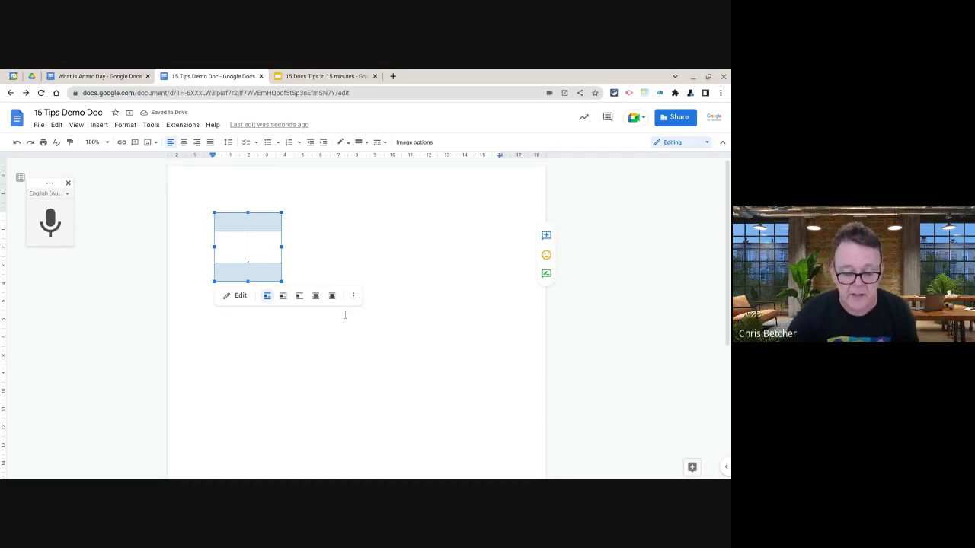
drag(282, 282, 338, 338)
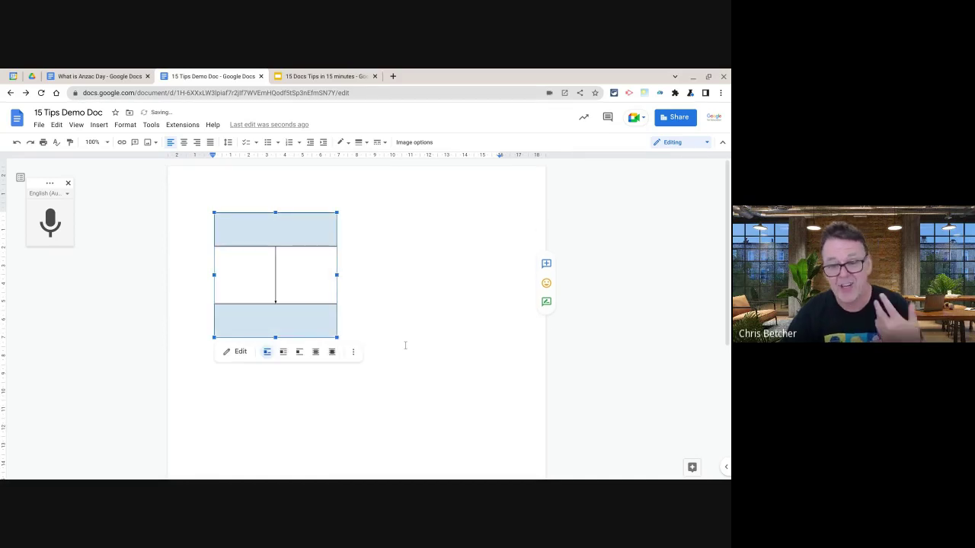
Edit the inserted drawing to fill the upper rectangle with solid red, and save the change to the document
click(233, 351)
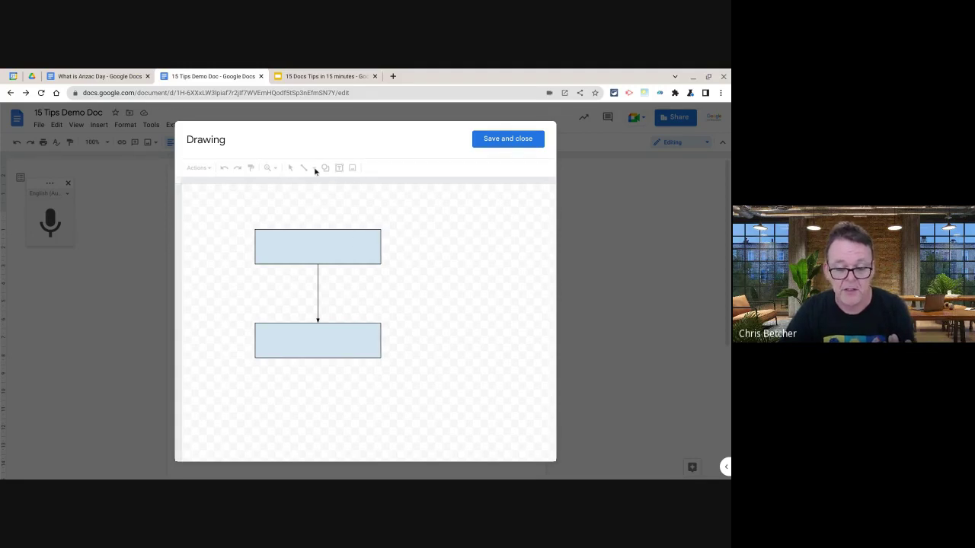
click(318, 240)
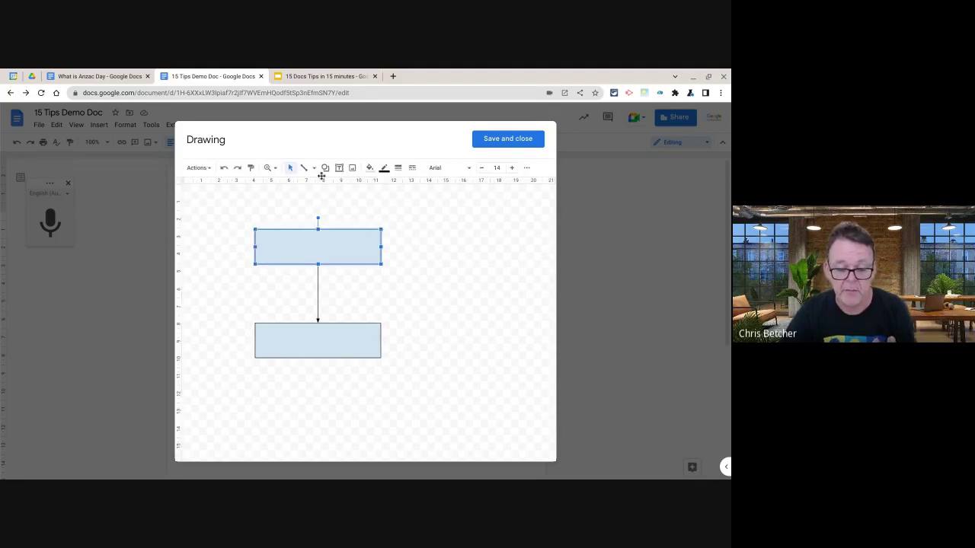
click(369, 168)
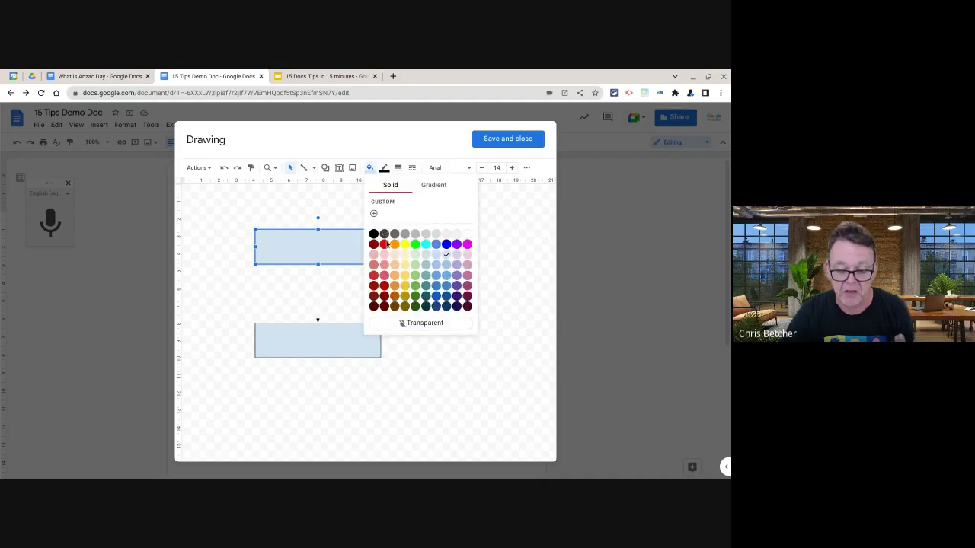
click(386, 244)
click(518, 143)
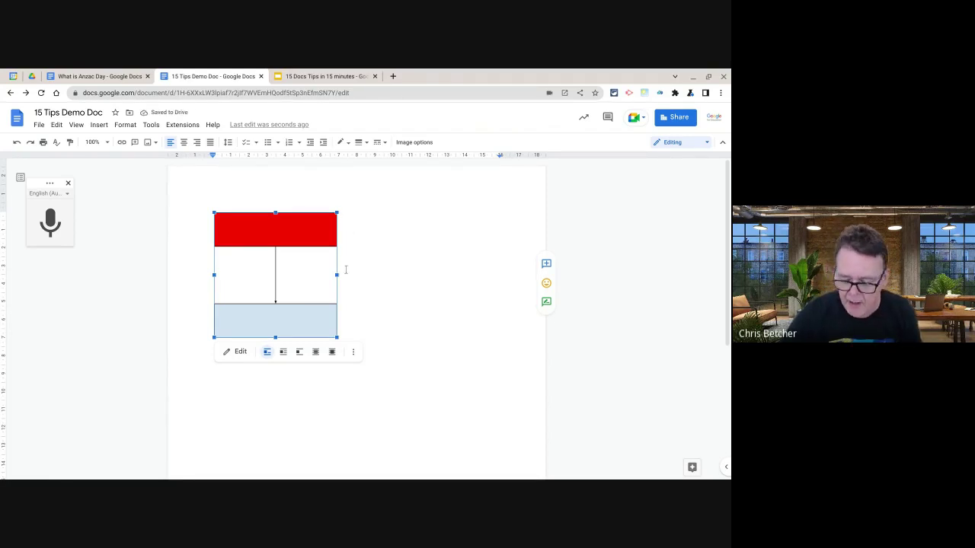
Delete the two-rectangle drawing and insert the Water Displacement drawing with the yellow balloon from Drive, linked to its source
key(Delete)
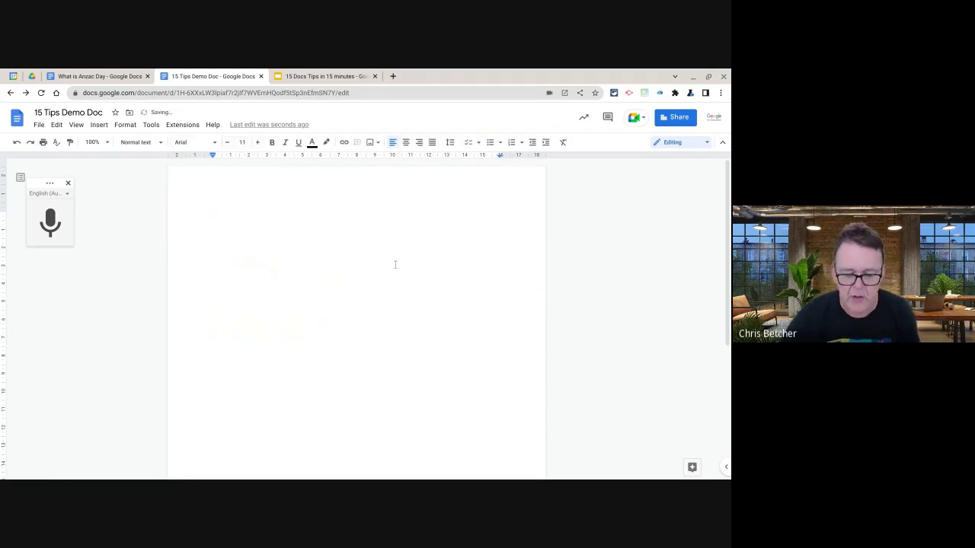
click(98, 125)
mouse_move(127, 172)
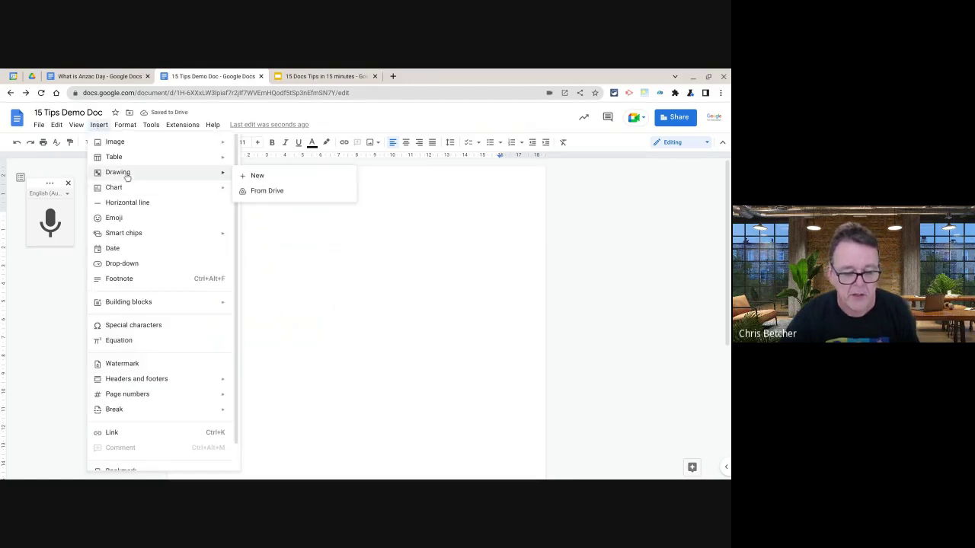
click(259, 191)
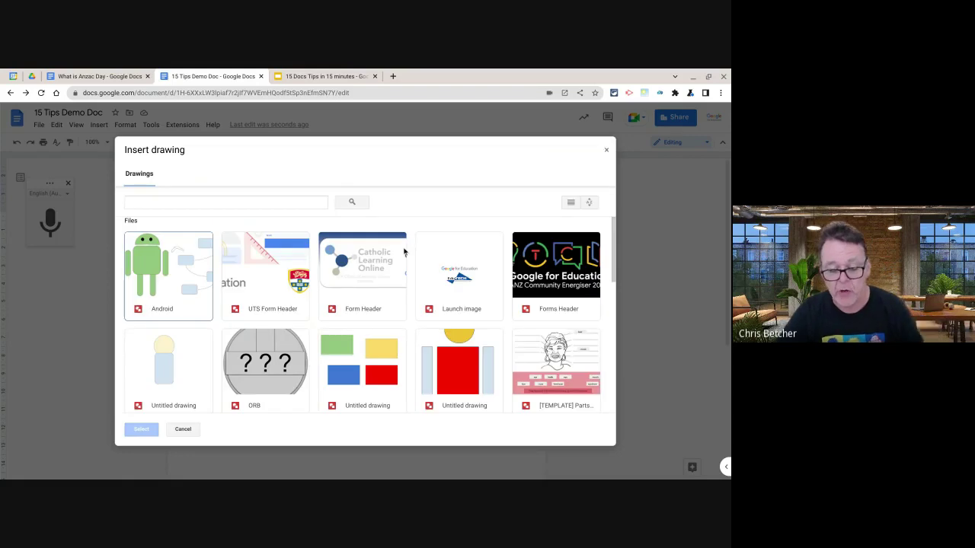
scroll(404, 253, down, 2)
scroll(405, 252, down, 2)
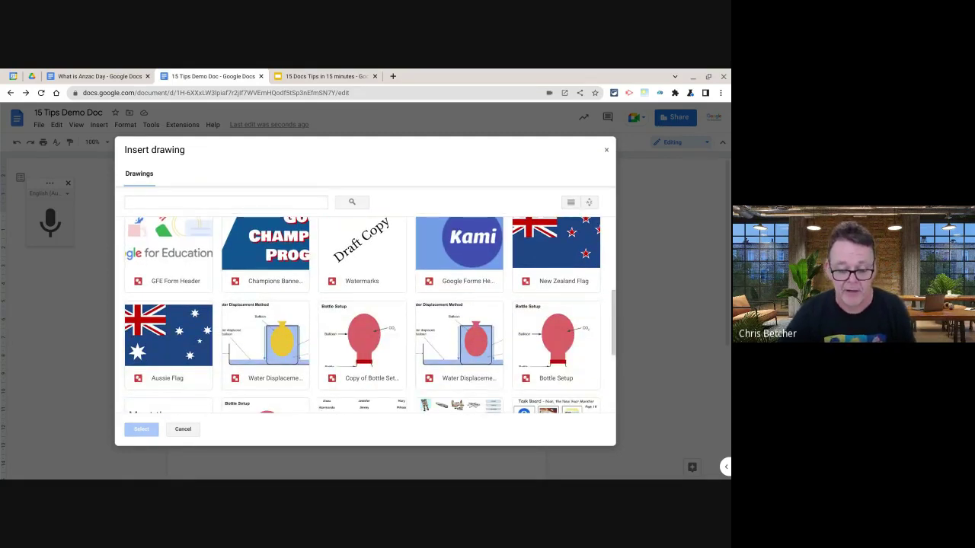
click(270, 343)
click(145, 431)
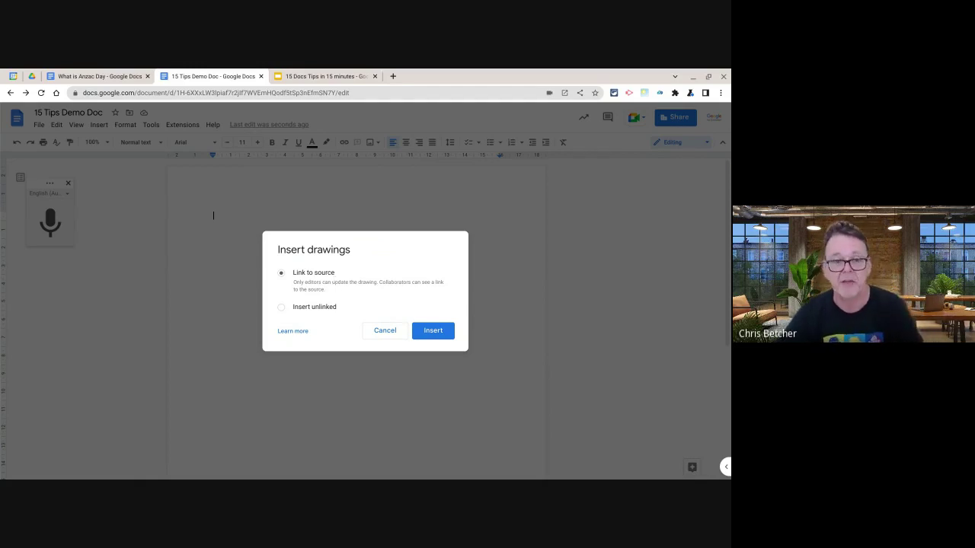
click(431, 332)
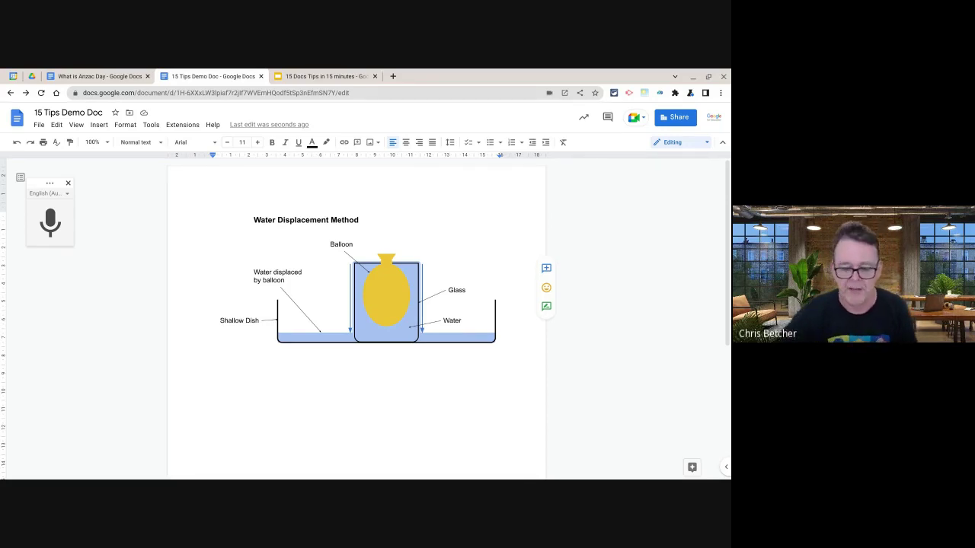
Delete the Water Displacement drawing, and show the "Check the word count" slide in the 15 Docs Tips in 15 minutes presentation
click(374, 299)
key(Delete)
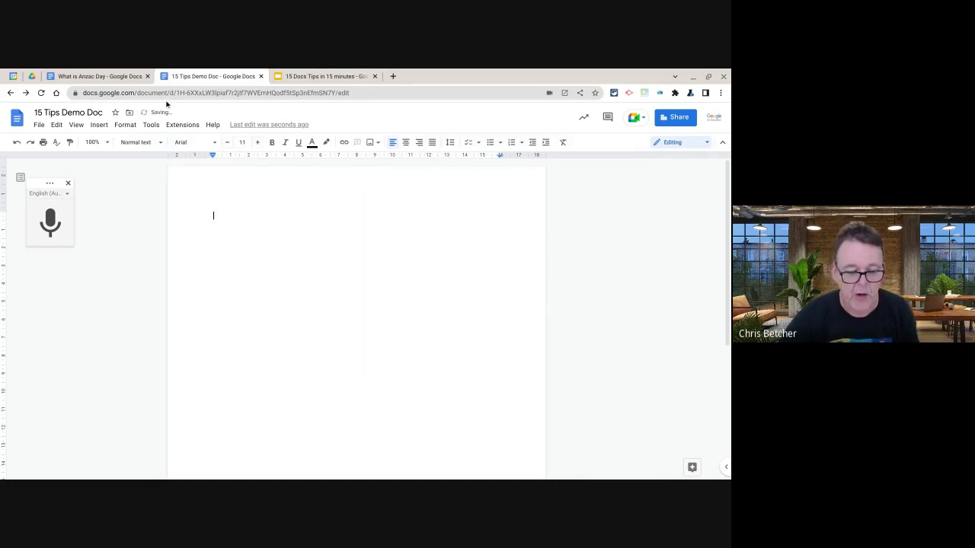
click(329, 76)
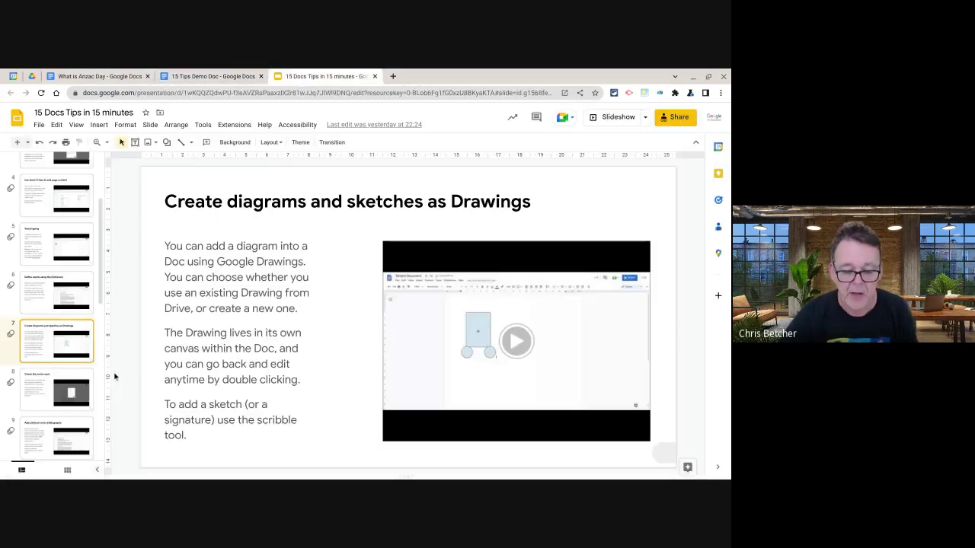
click(35, 389)
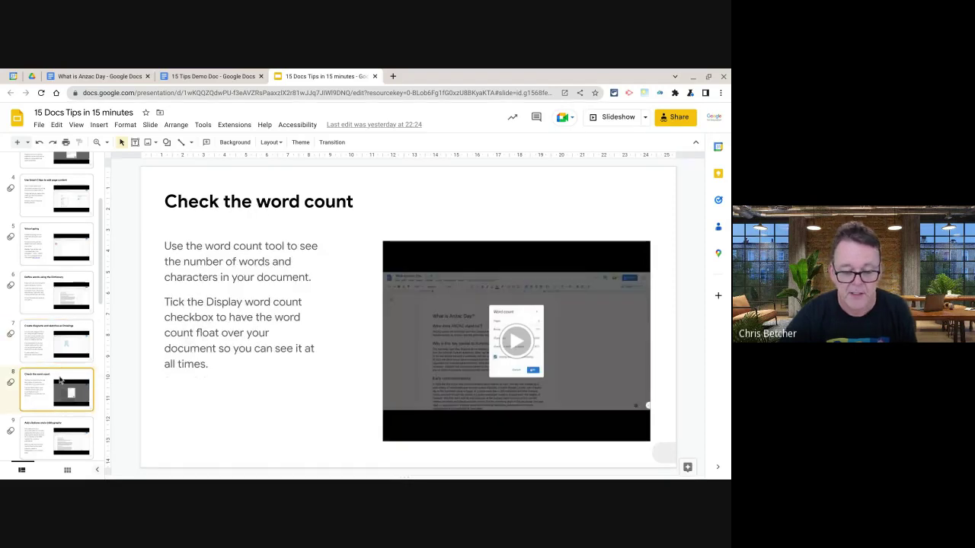
Open the word count of the What is Anzac Day document and set it to display while typing
click(113, 78)
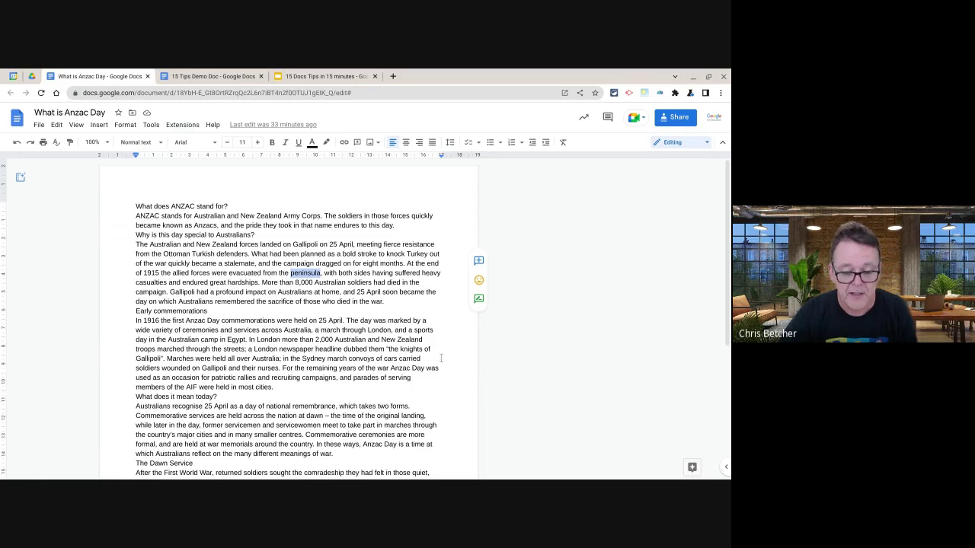
click(399, 358)
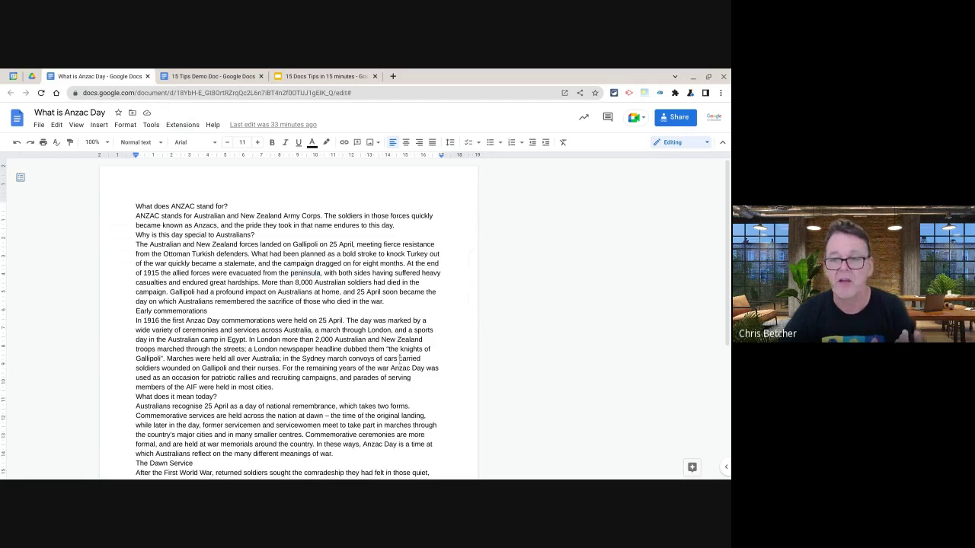
click(152, 124)
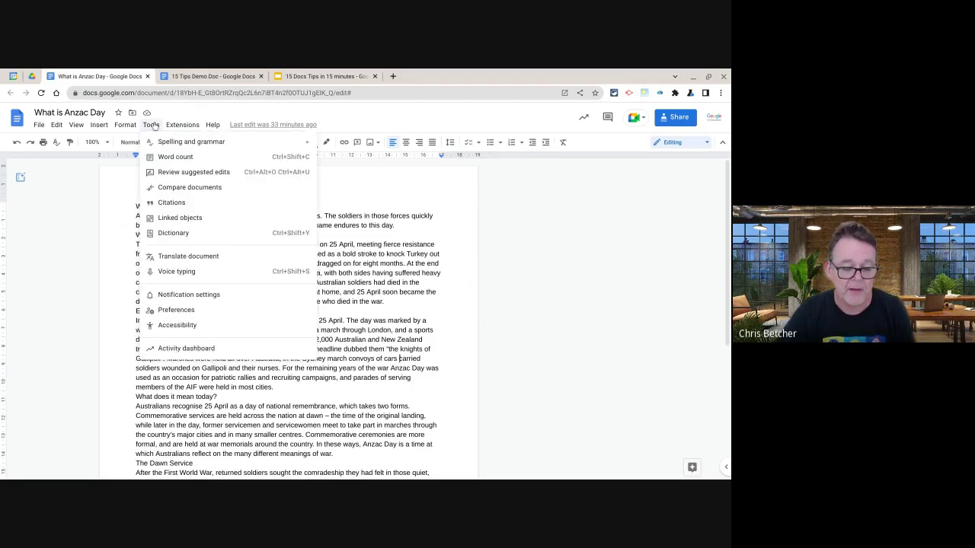
click(175, 157)
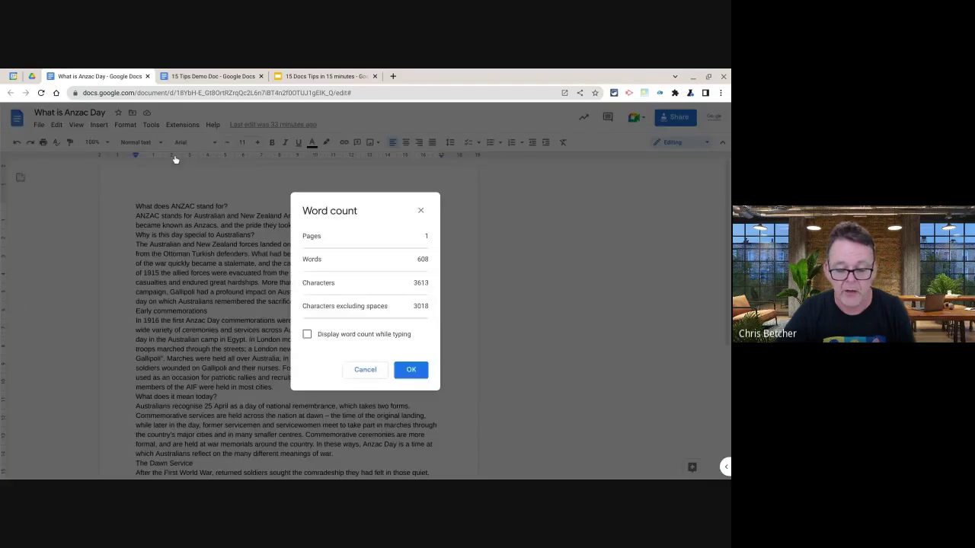
click(306, 336)
click(411, 370)
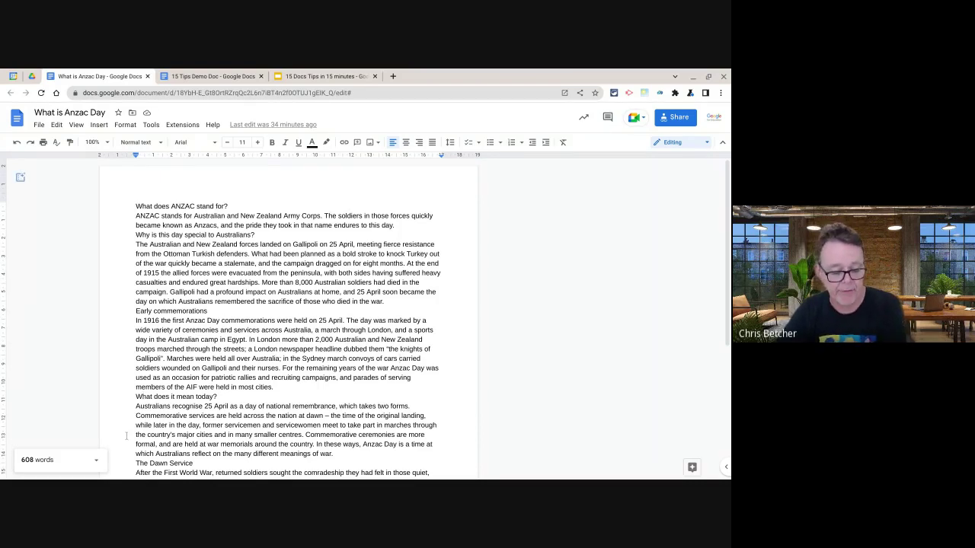
Check the word count of only the paragraph under "What does ANZAC stand for?", and hide the word count display
click(96, 461)
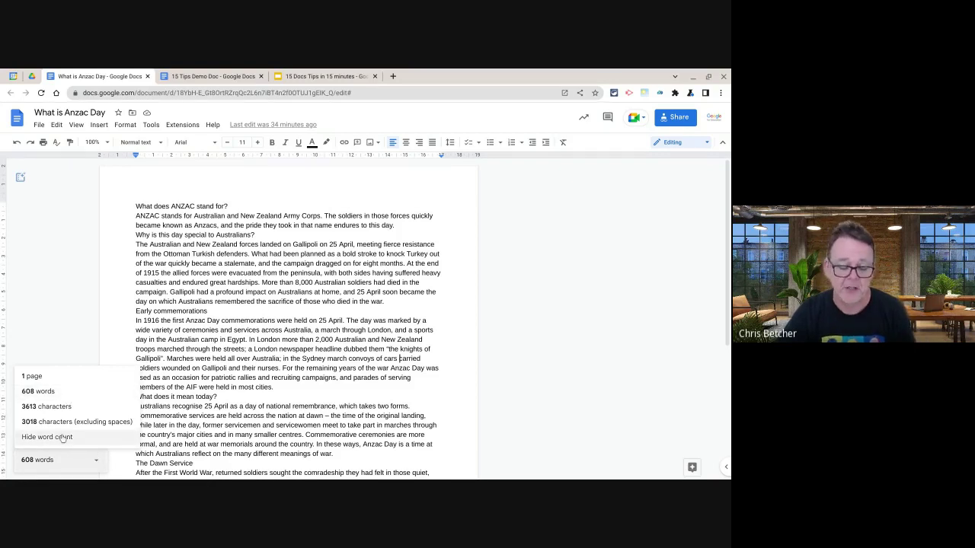
click(73, 313)
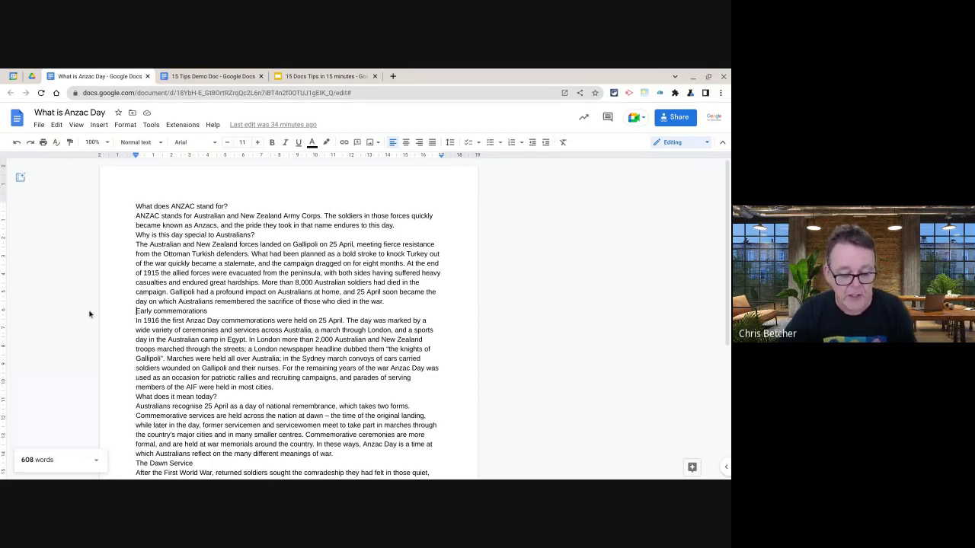
click(137, 216)
drag(137, 217, 396, 225)
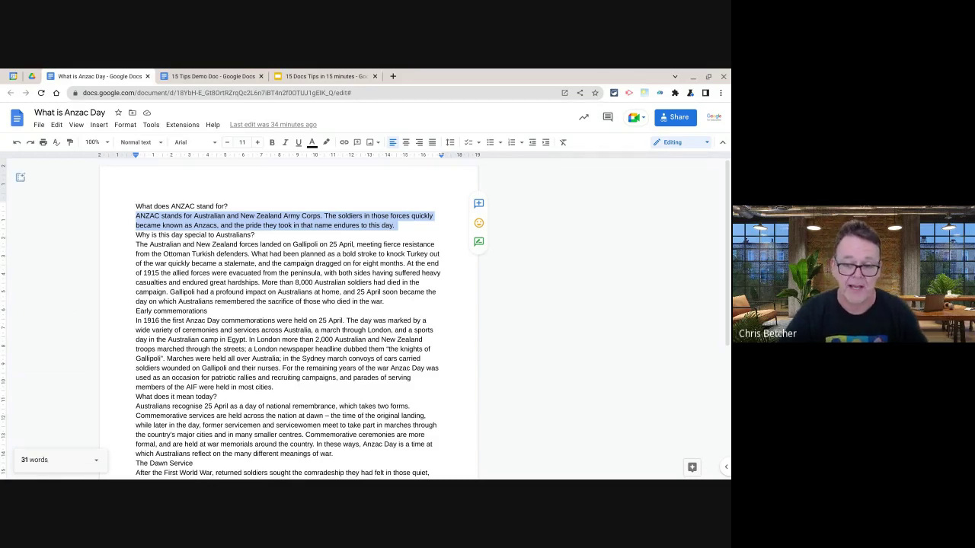
click(96, 460)
click(53, 438)
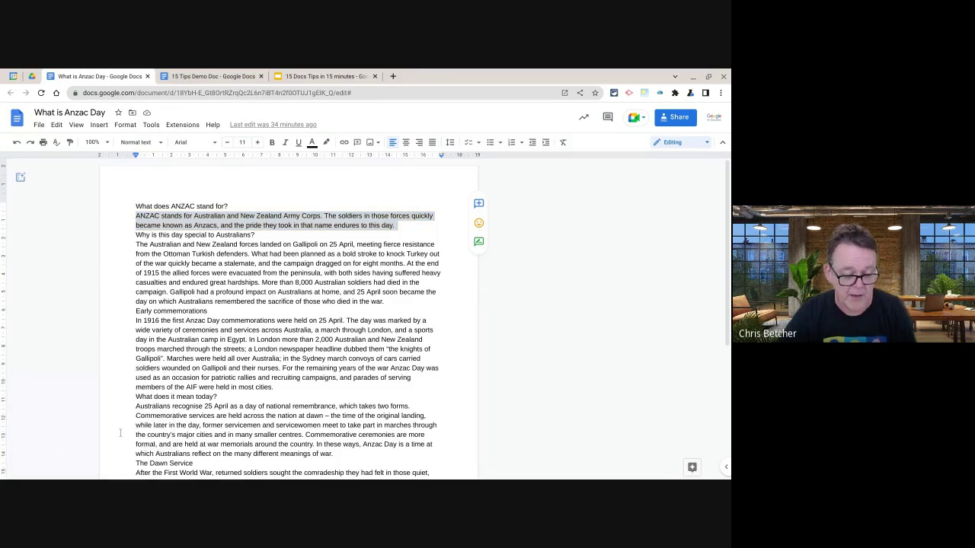
Show the "Add citations and a bibliography" slide in the 15 Docs Tips in 15 minutes presentation
click(335, 76)
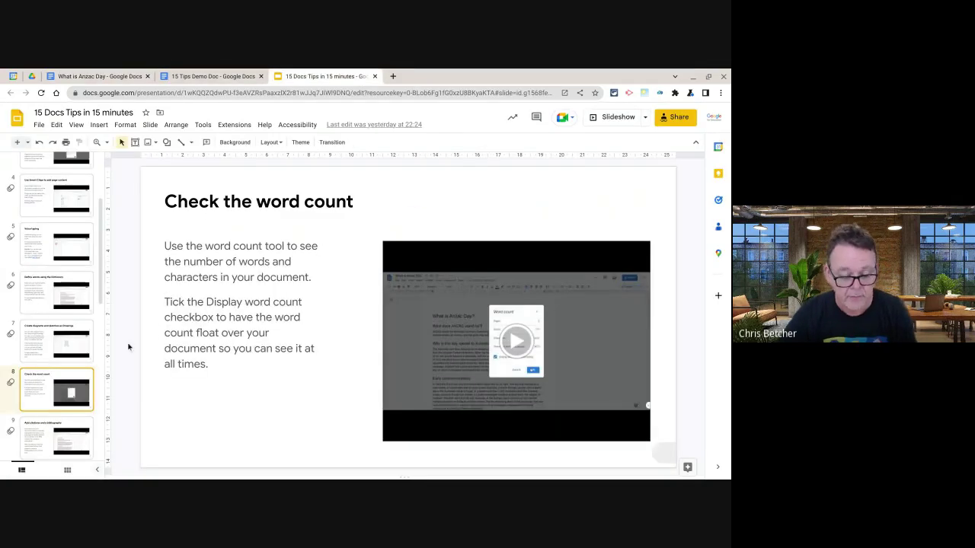
click(57, 440)
key(Down)
key(Up)
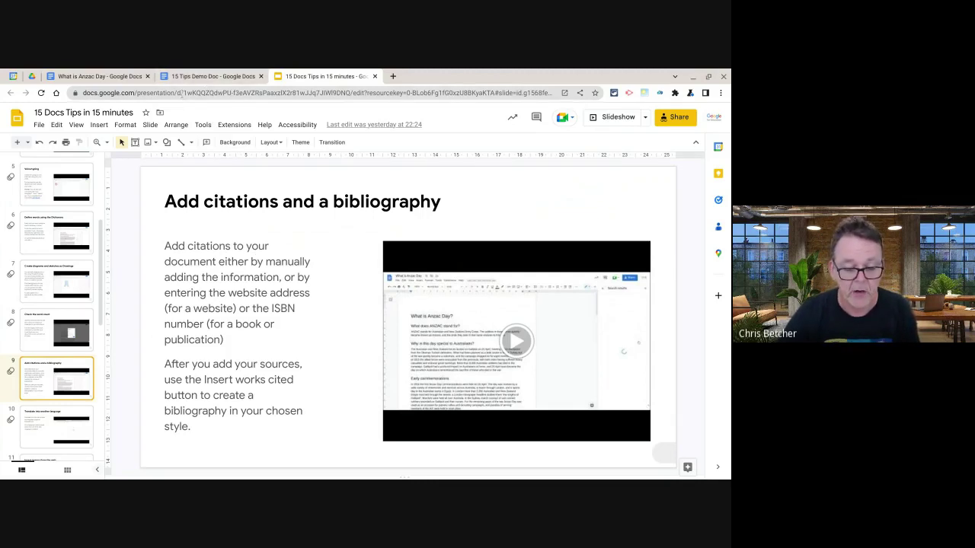
Return to the What is Anzac Day document and open its citations list
click(99, 76)
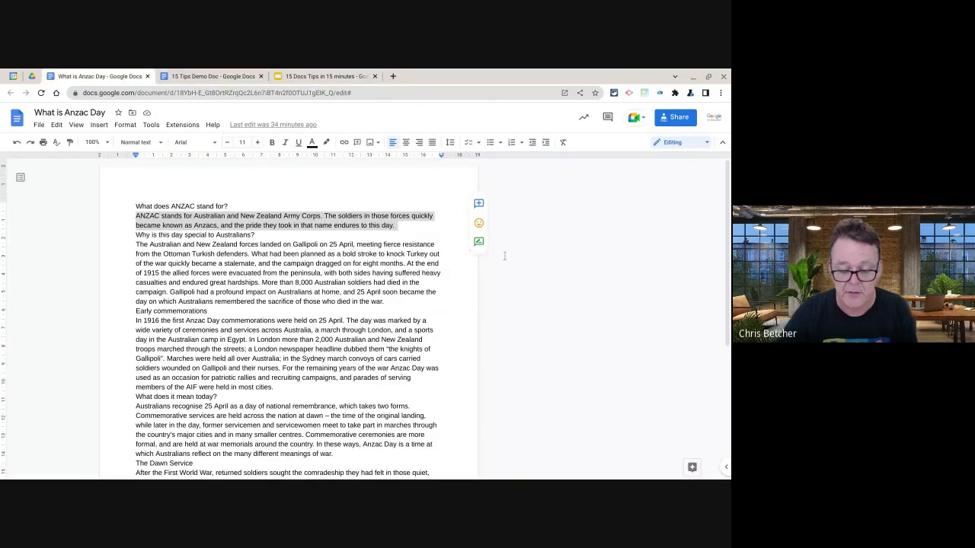
click(376, 335)
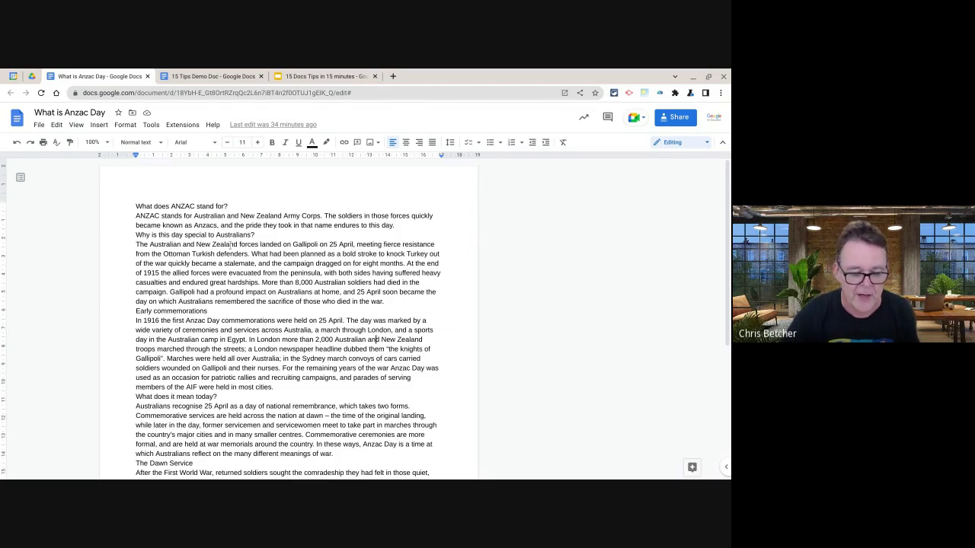
click(151, 126)
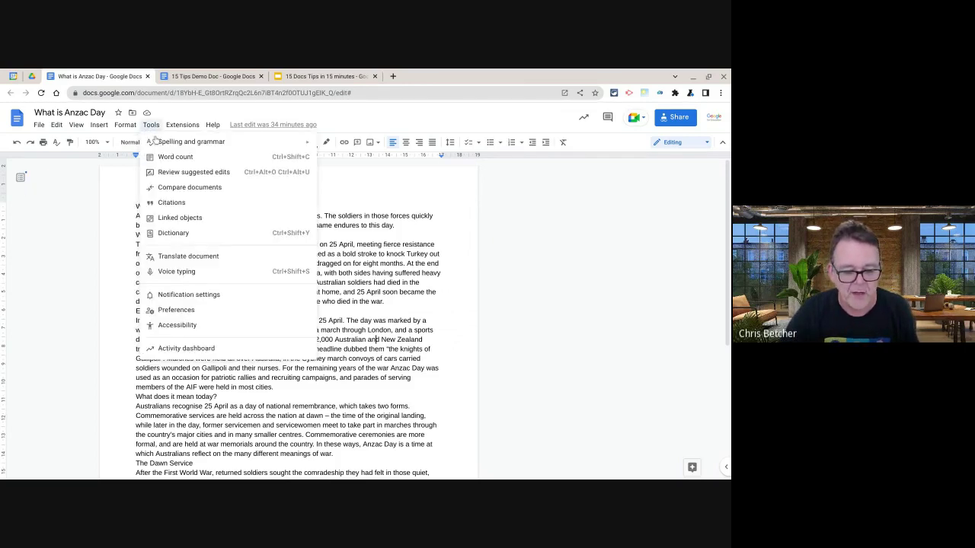
click(171, 203)
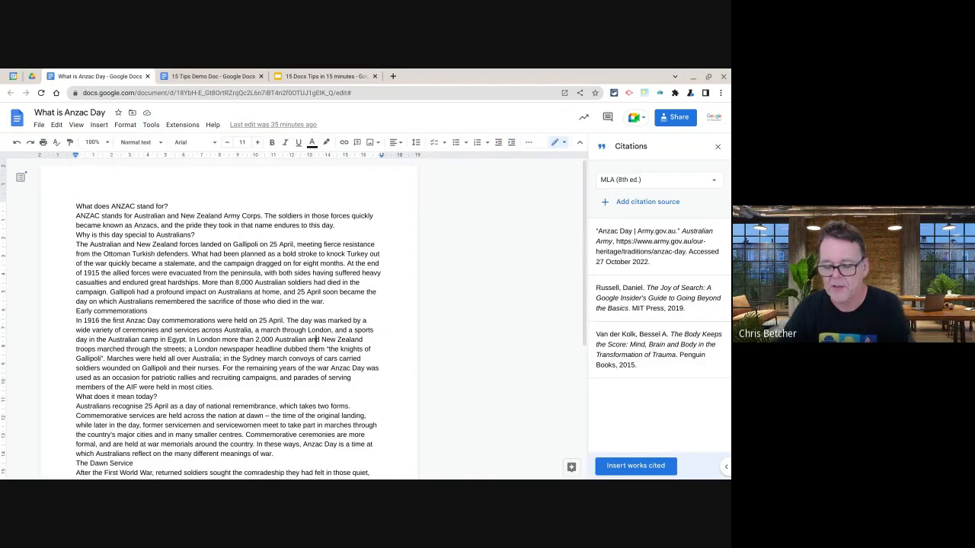
mouse_move(647, 352)
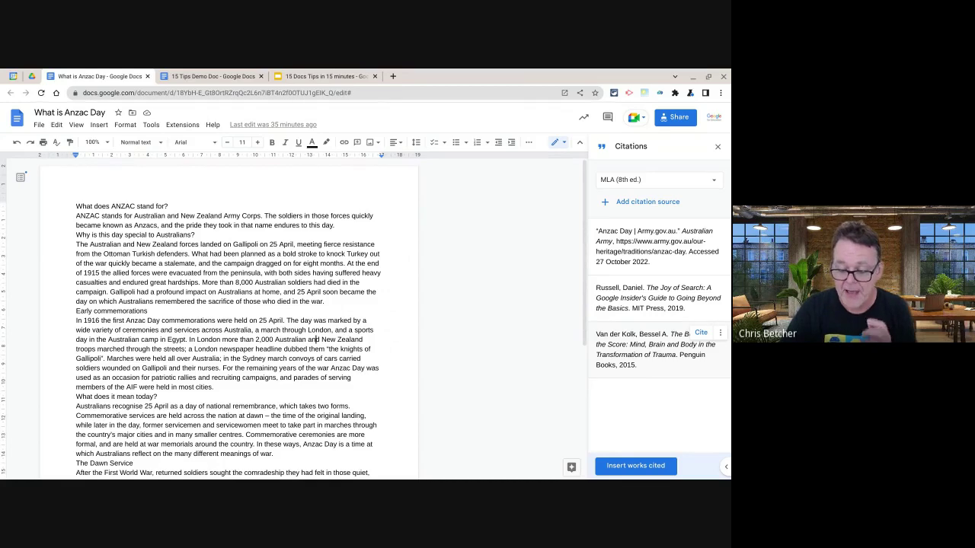
click(642, 202)
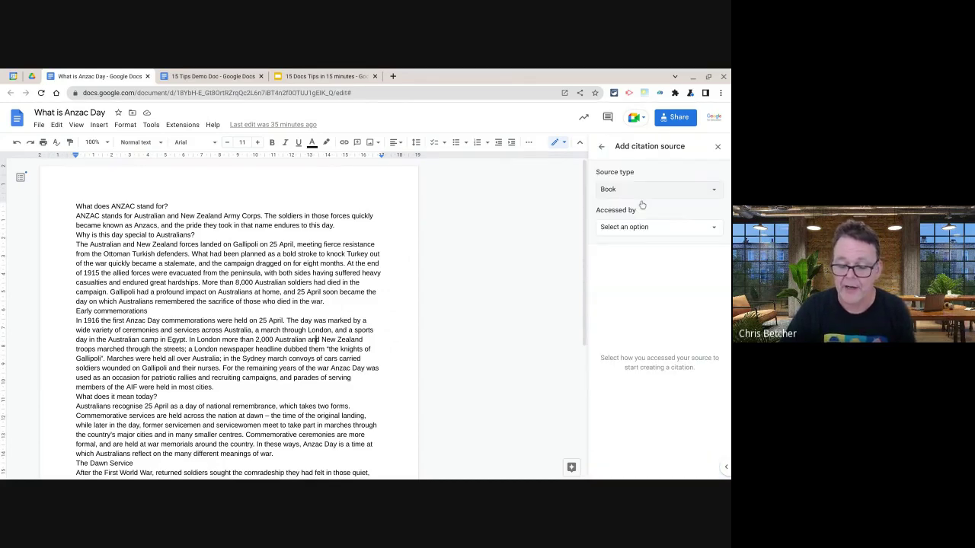
click(639, 192)
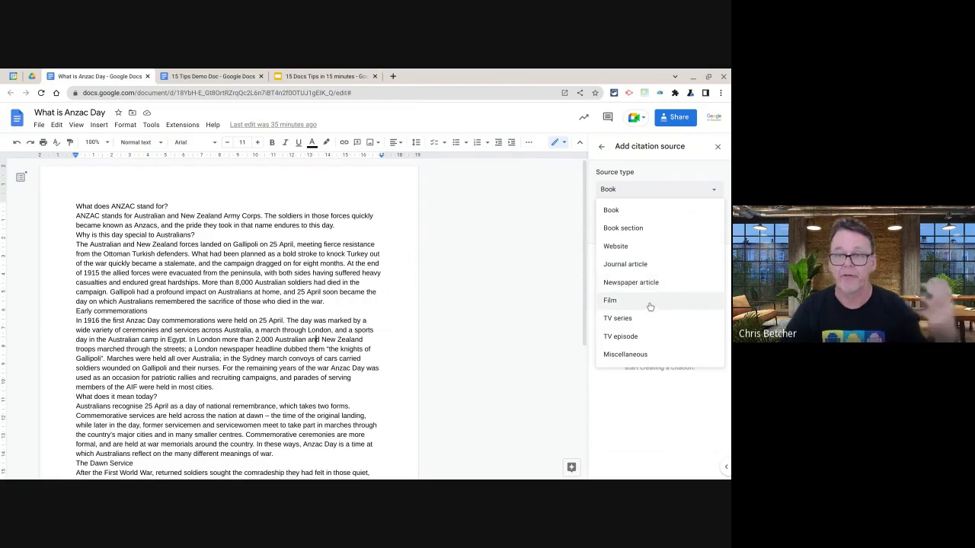
click(630, 209)
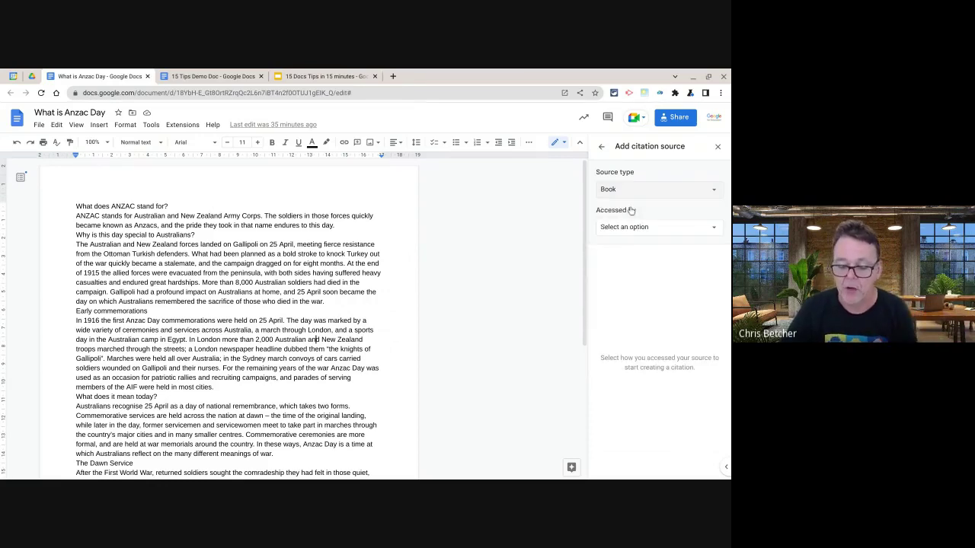
click(636, 227)
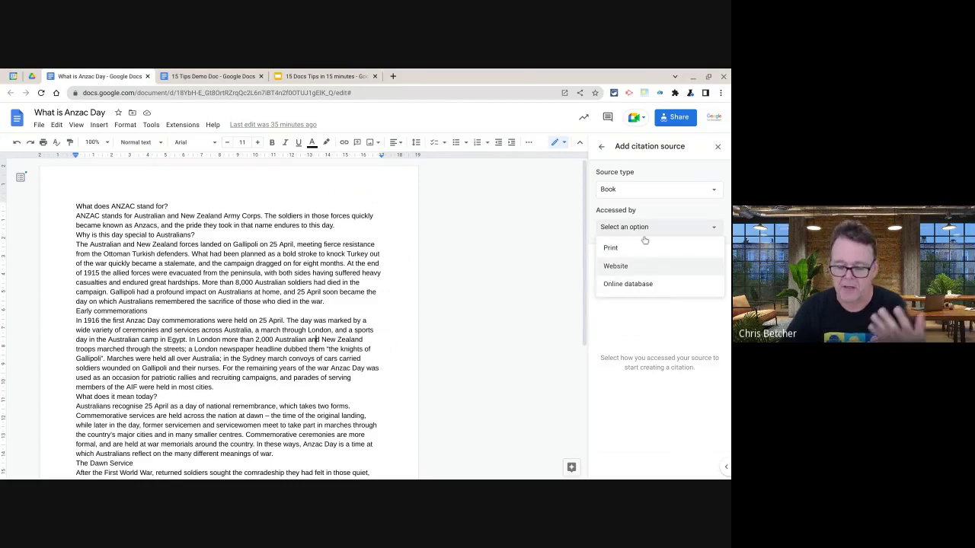
click(643, 248)
click(631, 263)
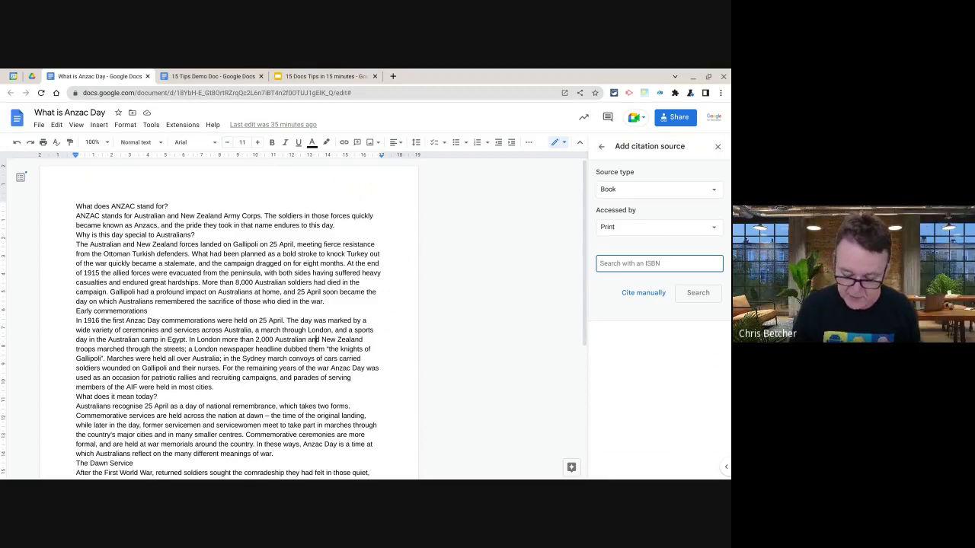
text(9780262042871)
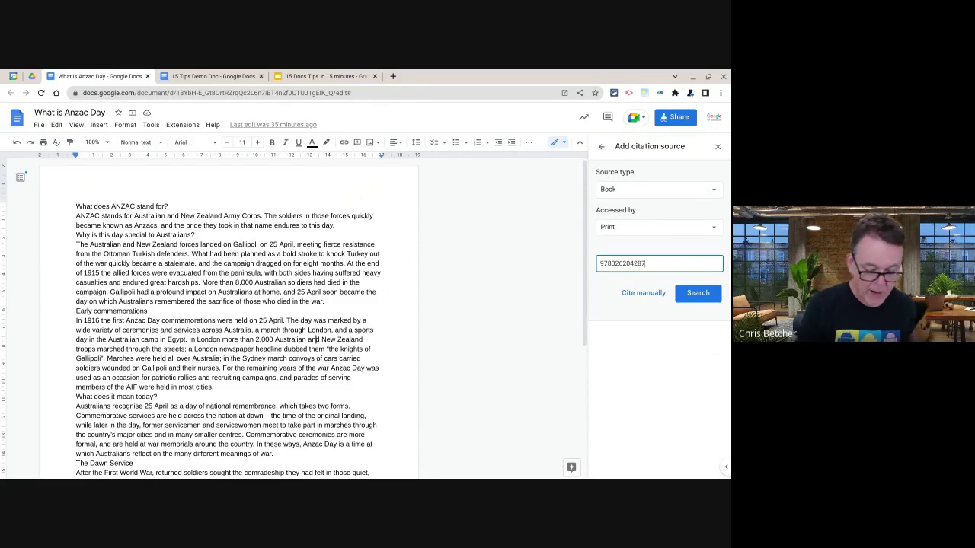
click(699, 297)
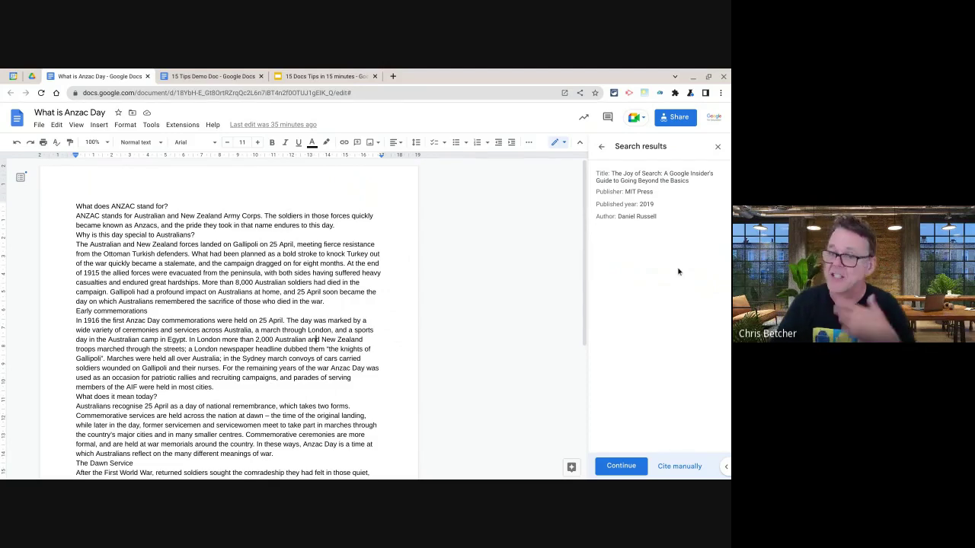
Add the found book The Joy of Search as a citation source, and delete its duplicate entry from the citations list
click(621, 465)
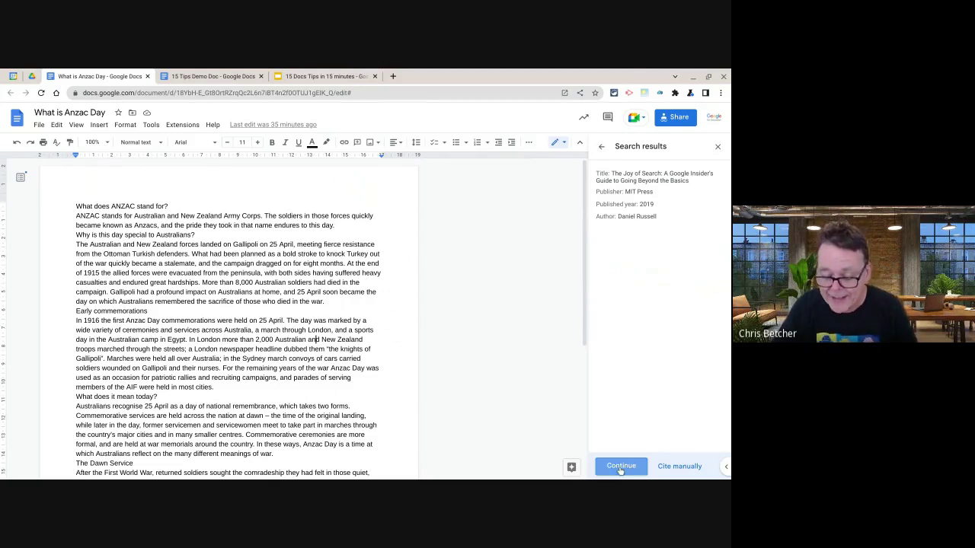
scroll(675, 316, down, 3)
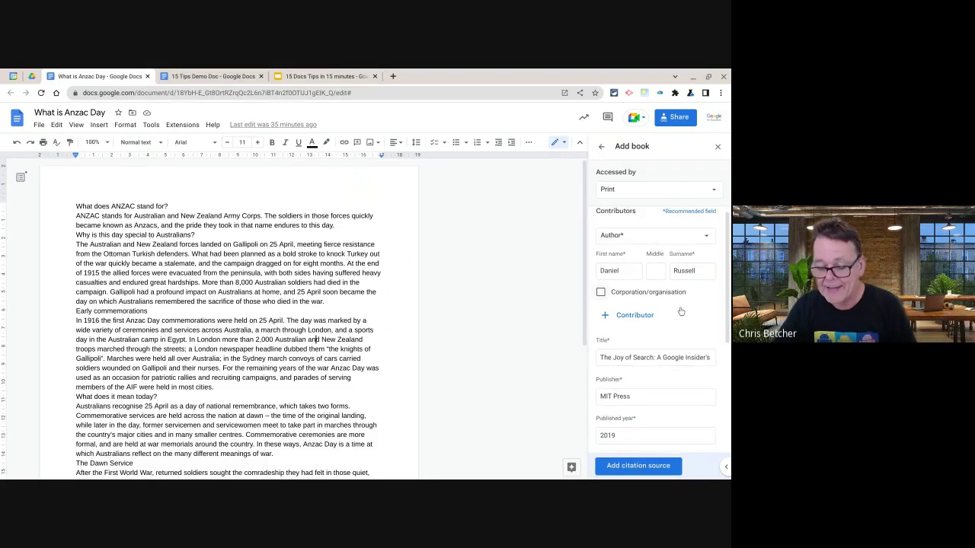
scroll(647, 320, down, 1)
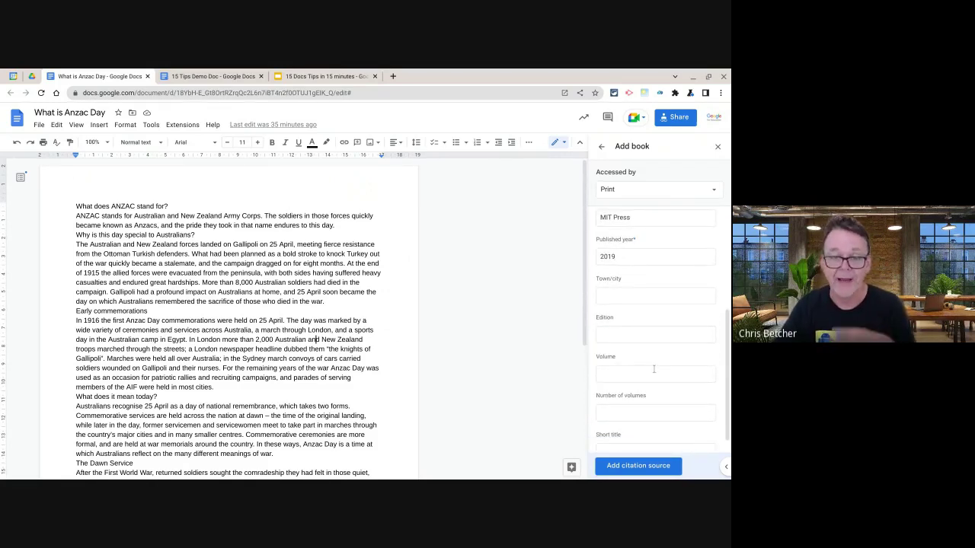
scroll(654, 369, down, 1)
click(634, 466)
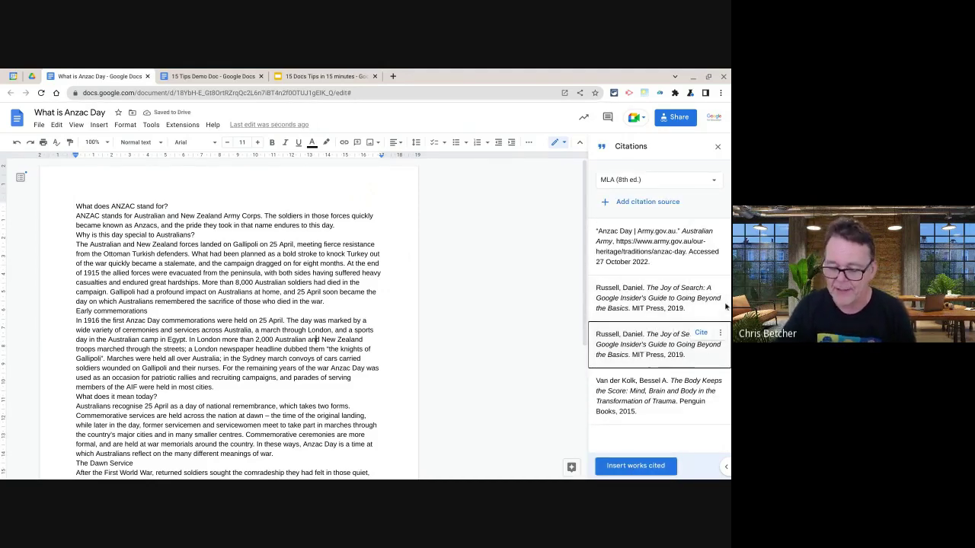
click(720, 287)
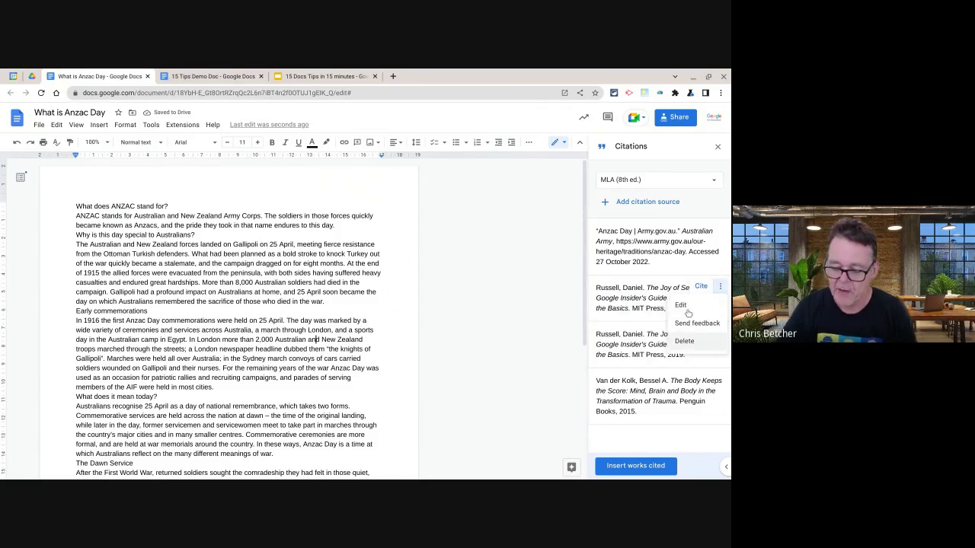
click(684, 341)
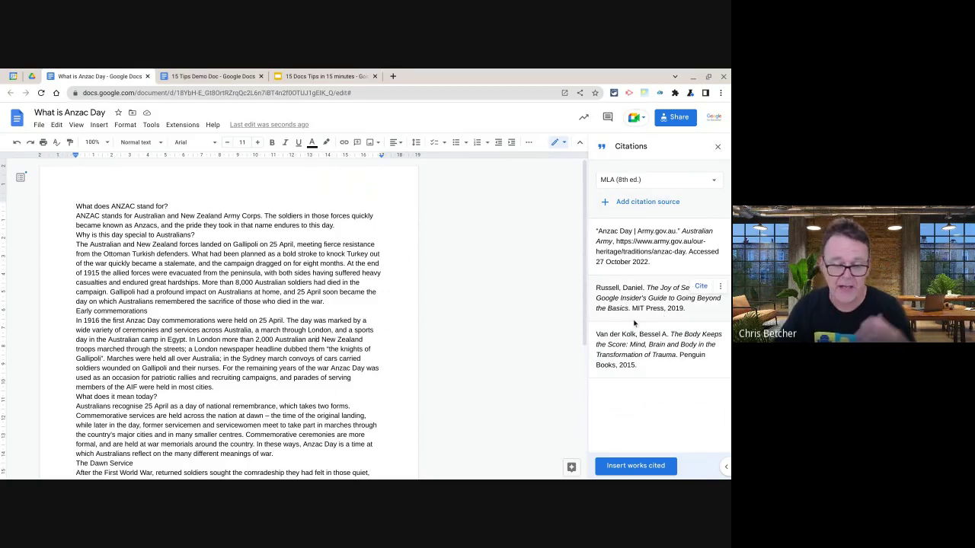
Insert the works cited list on a new line after the National Ceremony paragraph at the end of the document
scroll(354, 358, down, 5)
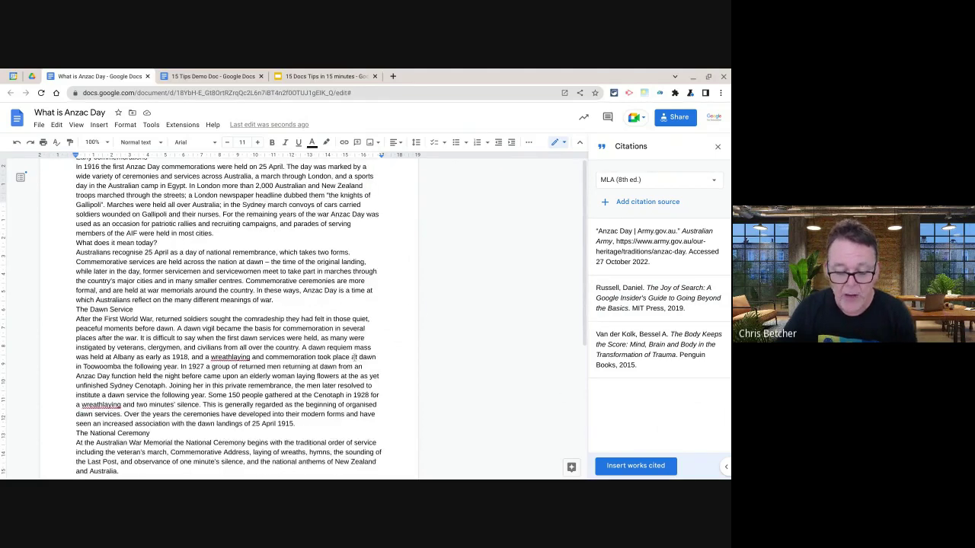
click(249, 423)
key(Return)
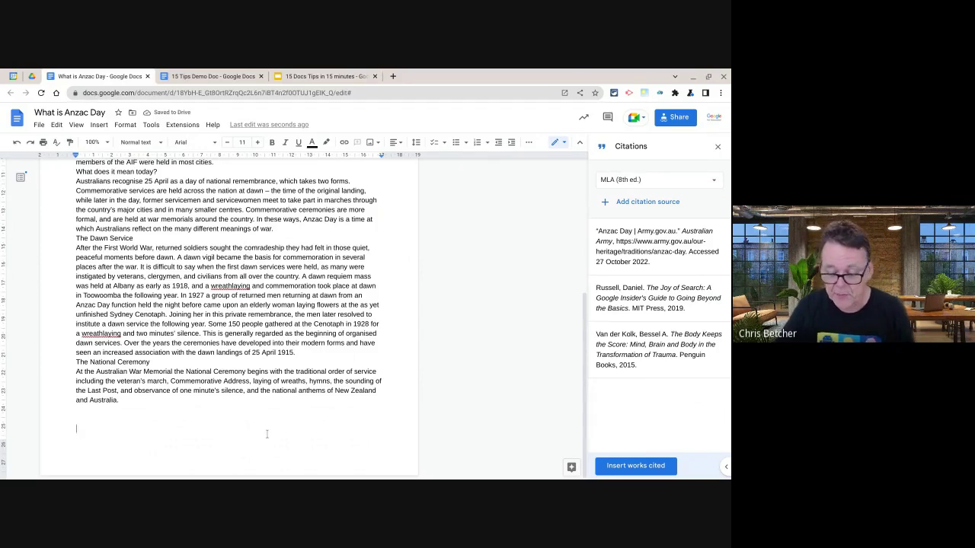
click(646, 466)
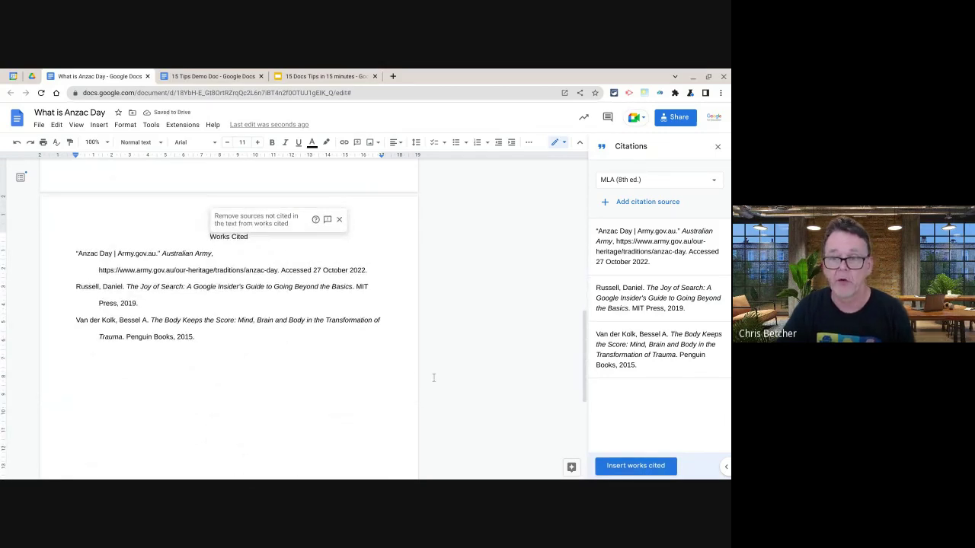
scroll(452, 368, up, 2)
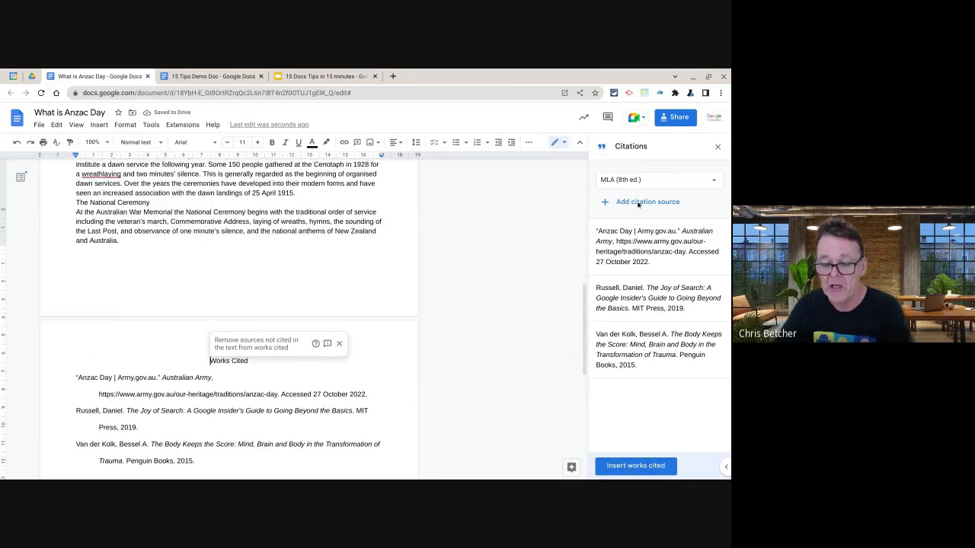
View the available citation styles, and open the feedback form for improving Docs and dismiss it without sending anything
click(658, 179)
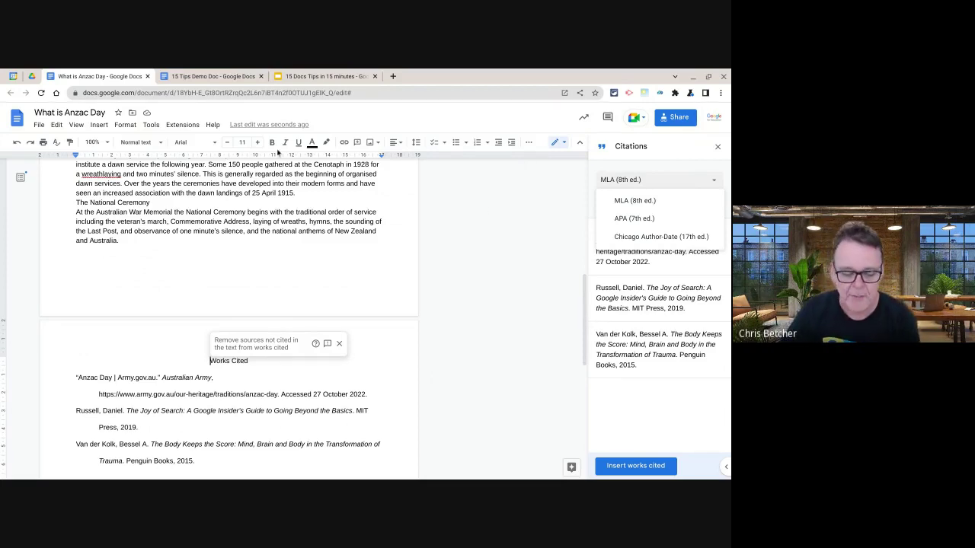
click(214, 125)
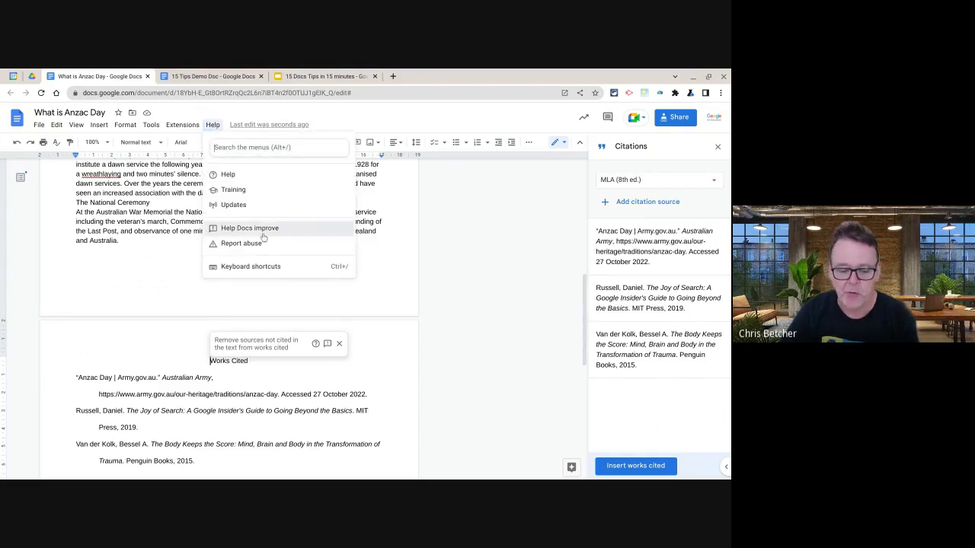
key(Escape)
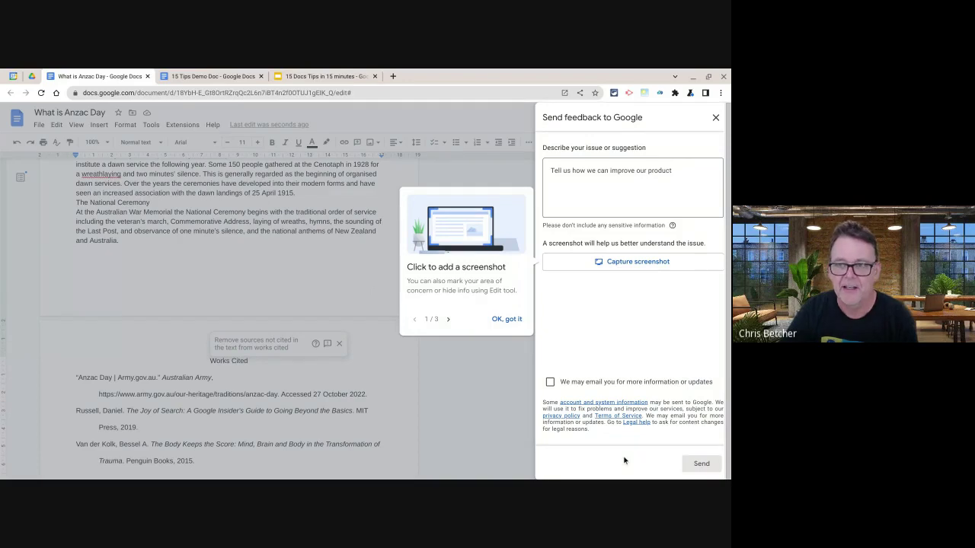
click(506, 319)
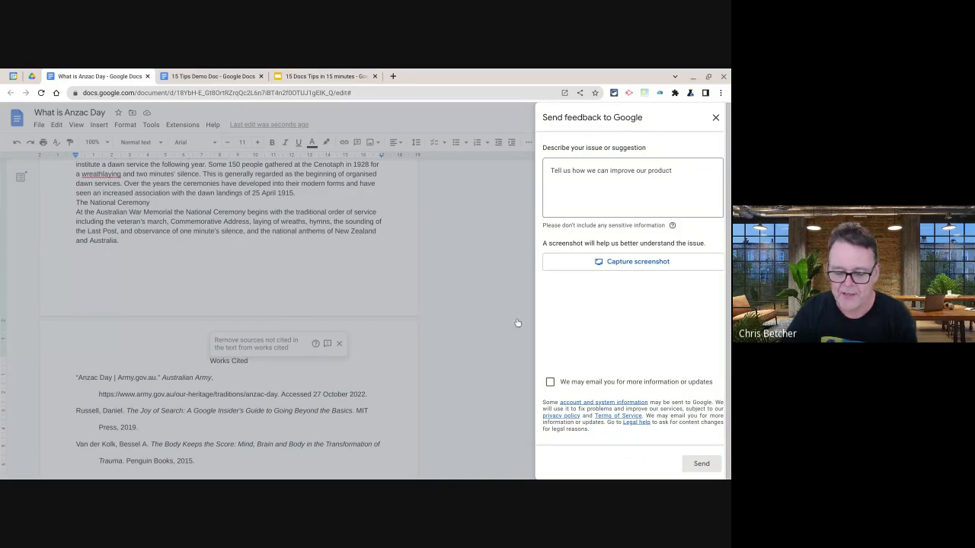
click(715, 117)
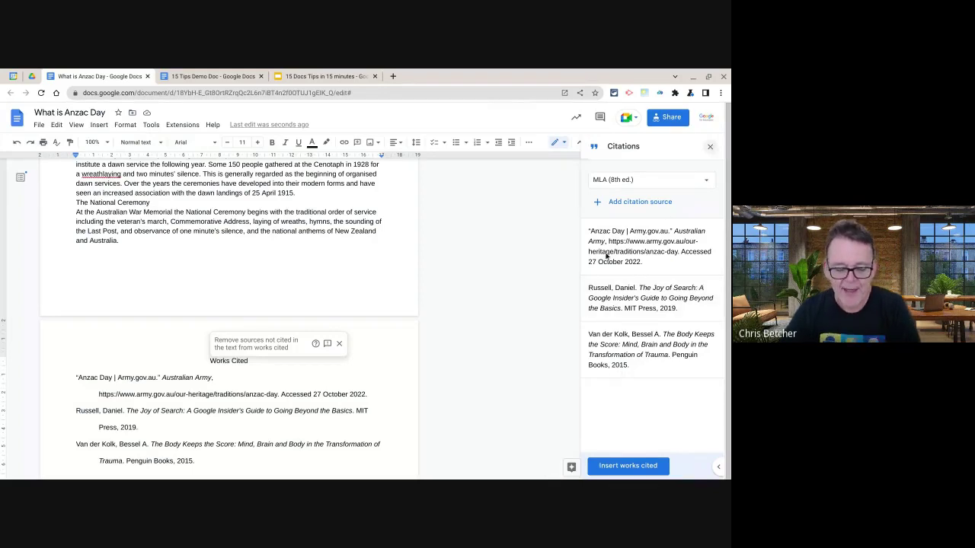
Close the citations list and show the "Translate into another language" slide in the 15 Docs Tips in 15 minutes presentation
click(711, 148)
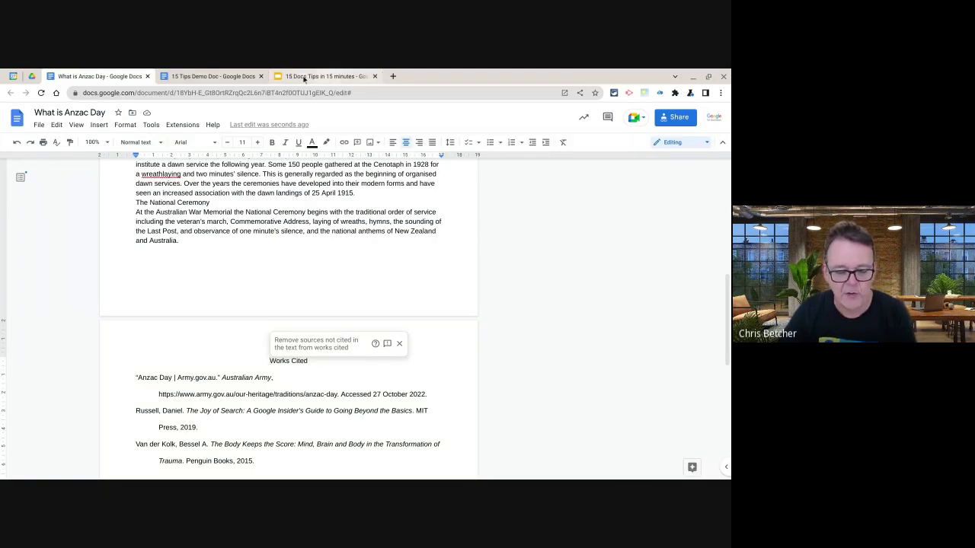
click(243, 77)
click(342, 77)
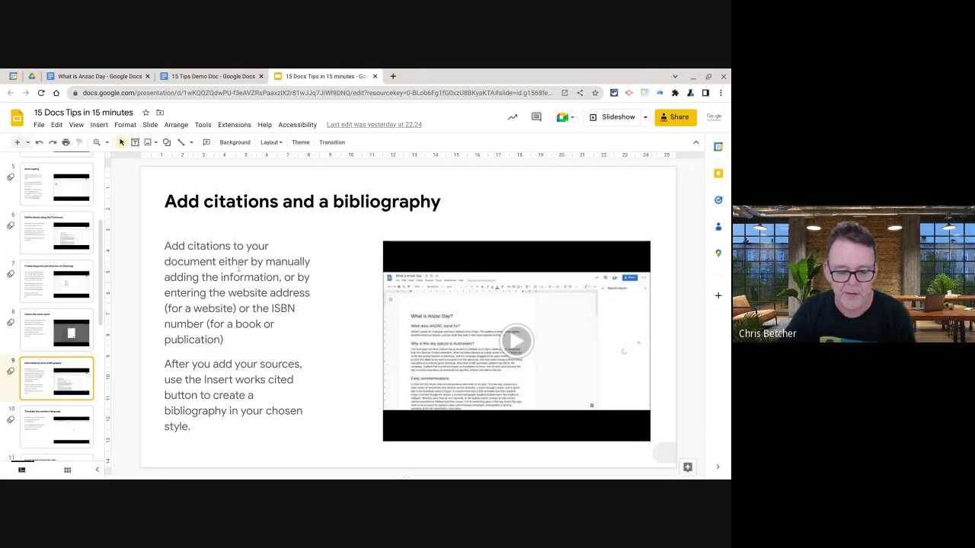
click(76, 438)
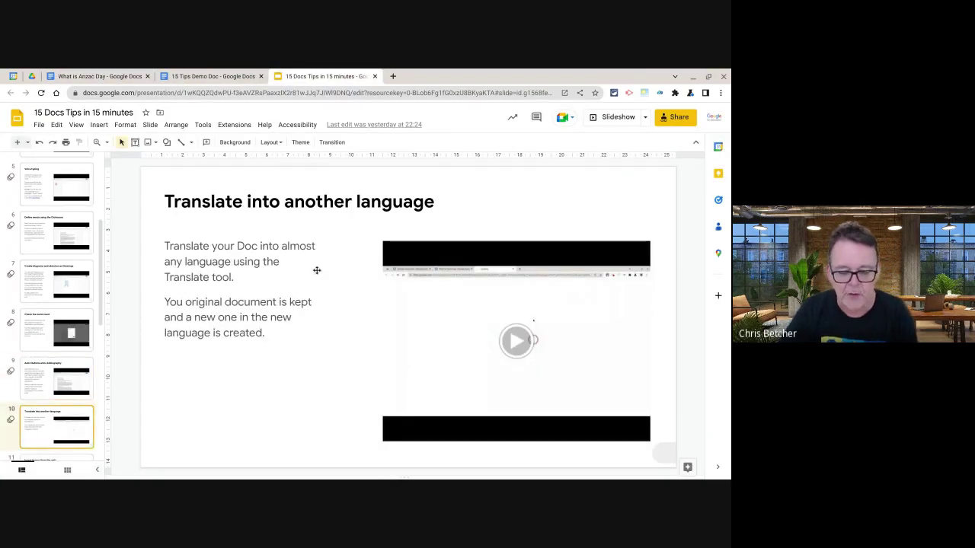
key(Down)
Create a Turkish translated copy of the What is Anzac Day document, keeping the suggested title
click(95, 76)
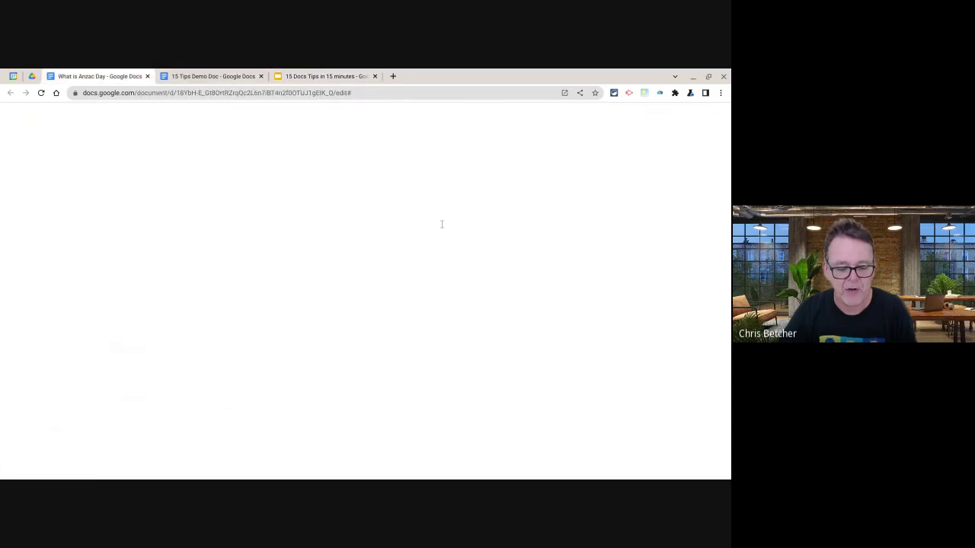
scroll(496, 272, up, 10)
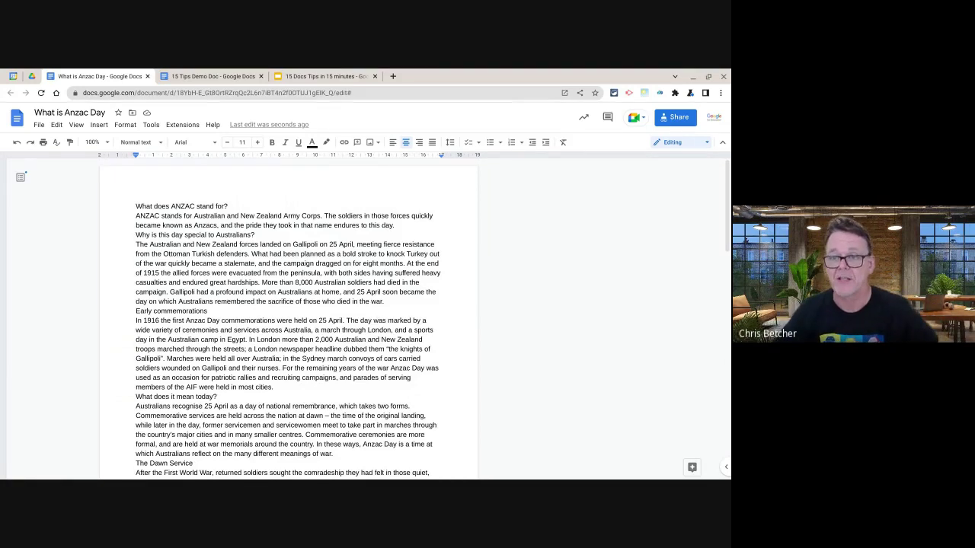
scroll(543, 299, down, 1)
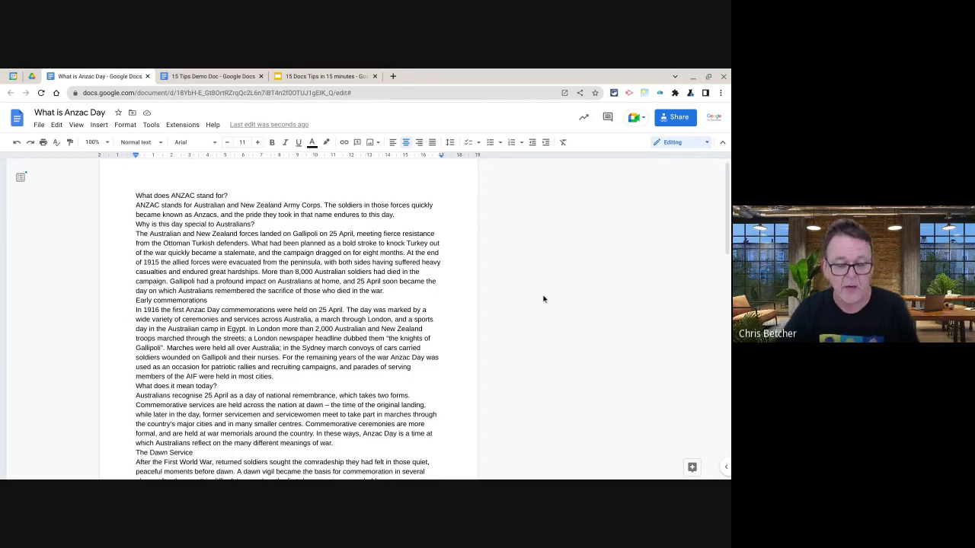
scroll(543, 299, down, 1)
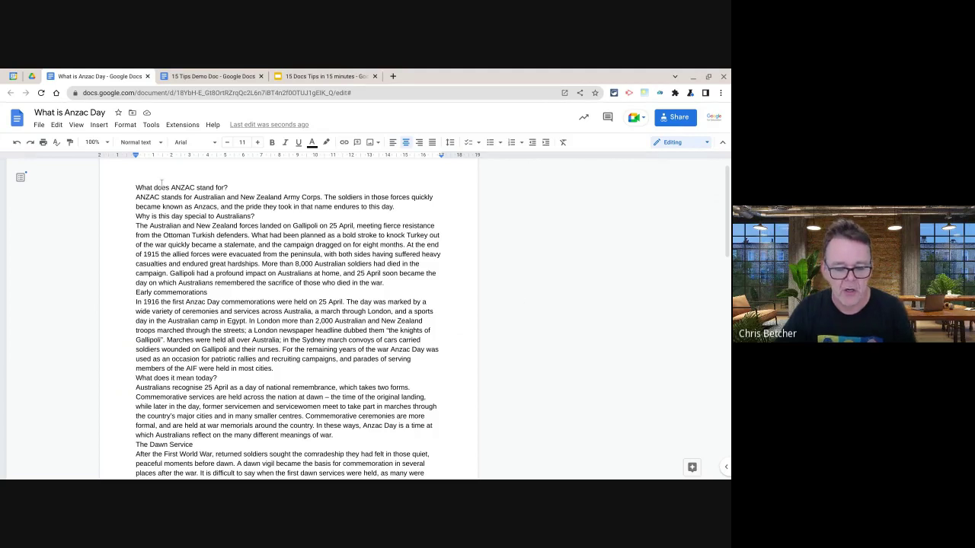
click(155, 127)
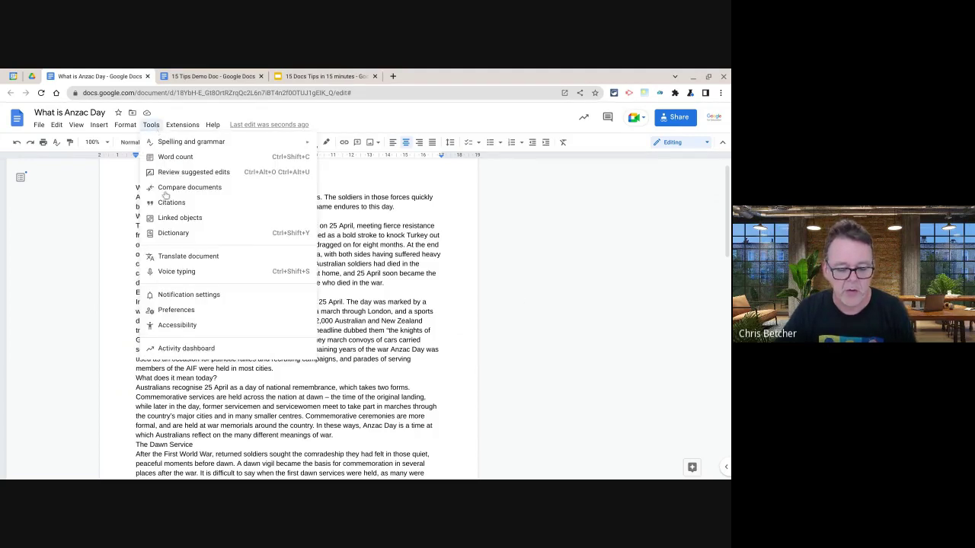
click(174, 258)
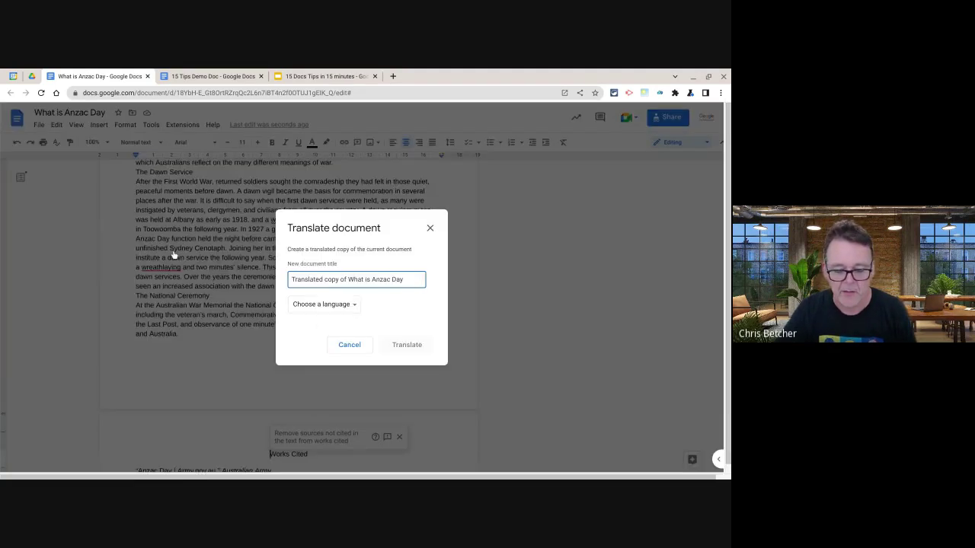
click(343, 310)
scroll(347, 319, down, 6)
scroll(344, 327, down, 3)
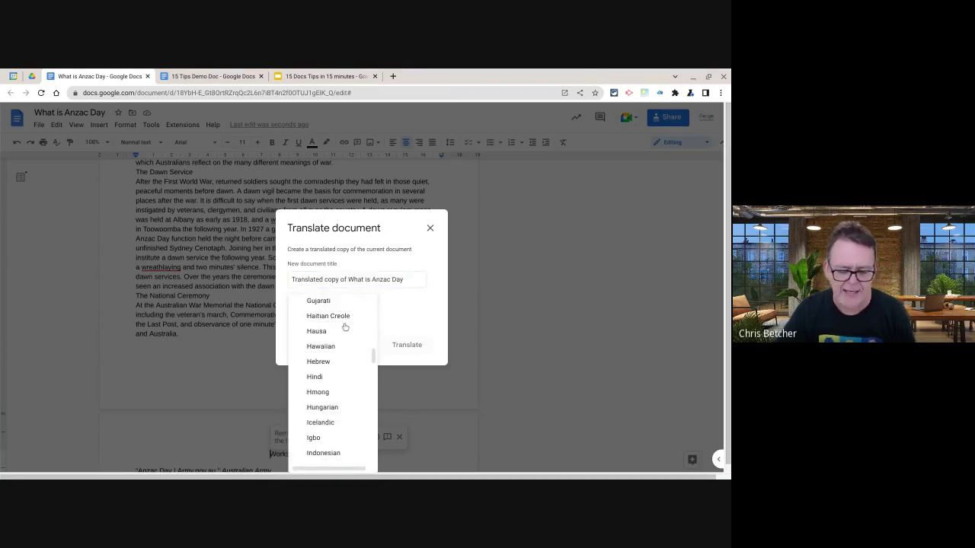
scroll(345, 327, down, 5)
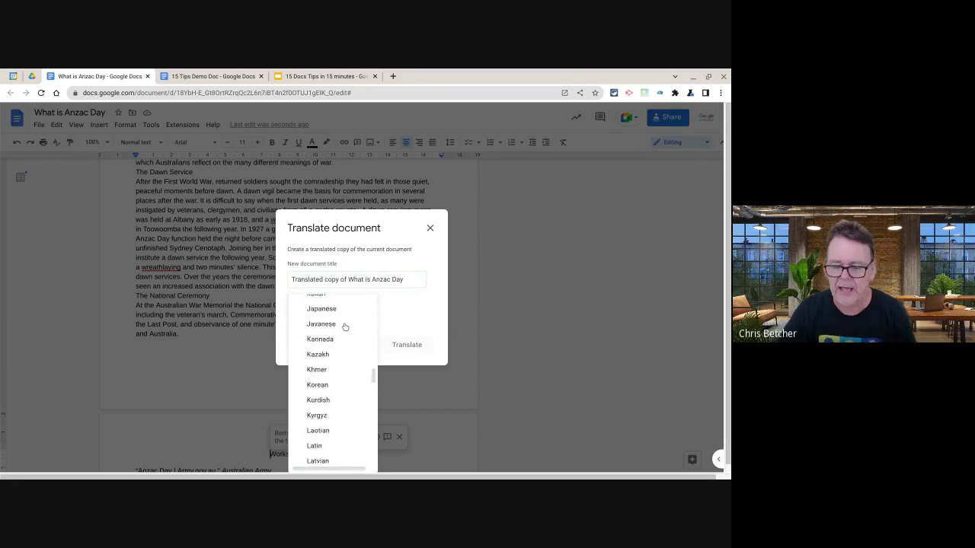
scroll(344, 326, down, 8)
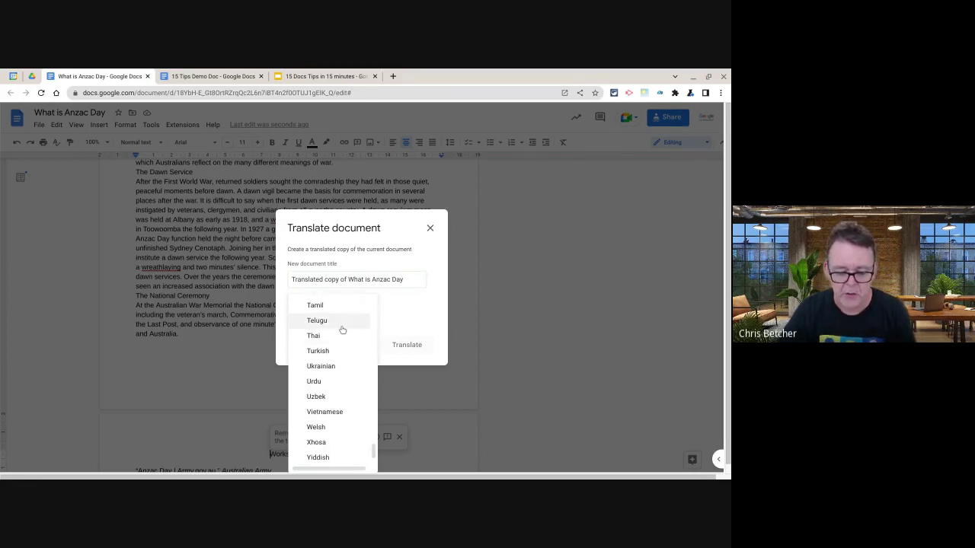
click(329, 350)
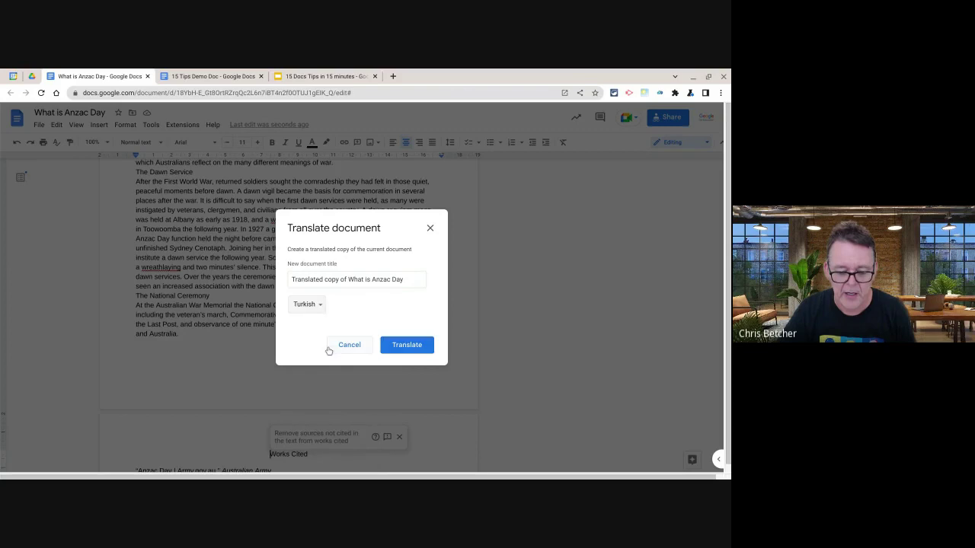
click(415, 348)
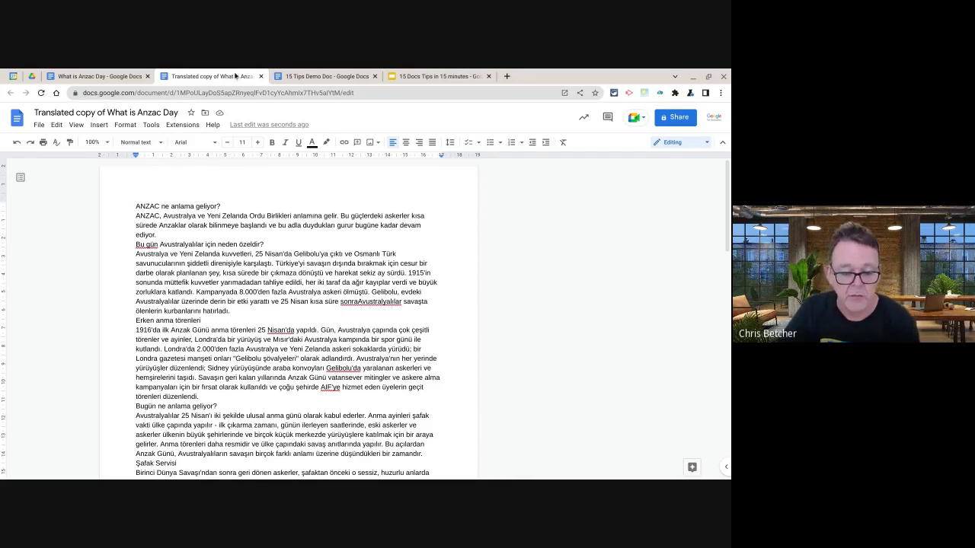
Close the translated copy and show the "Insert images from the web" slide in the 15 Docs Tips in 15 minutes presentation
click(260, 76)
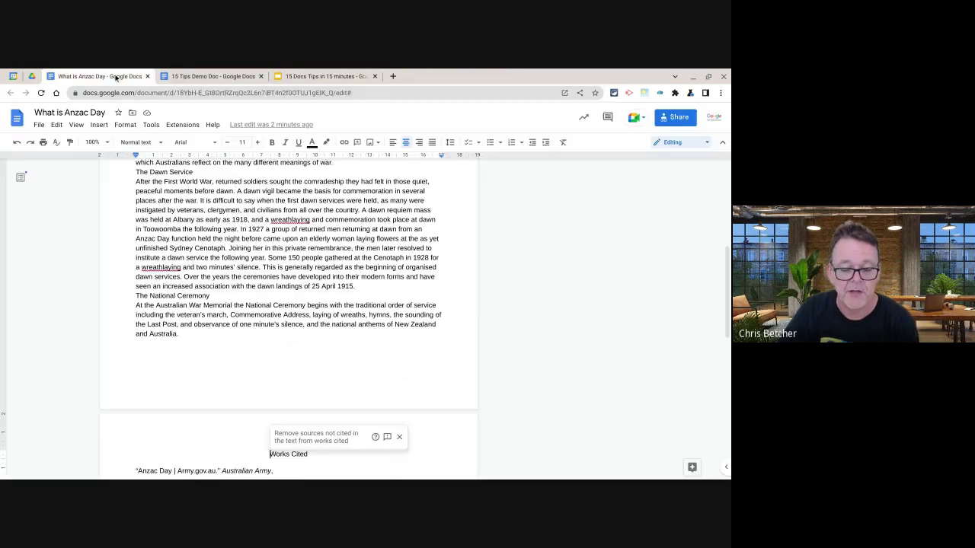
click(324, 76)
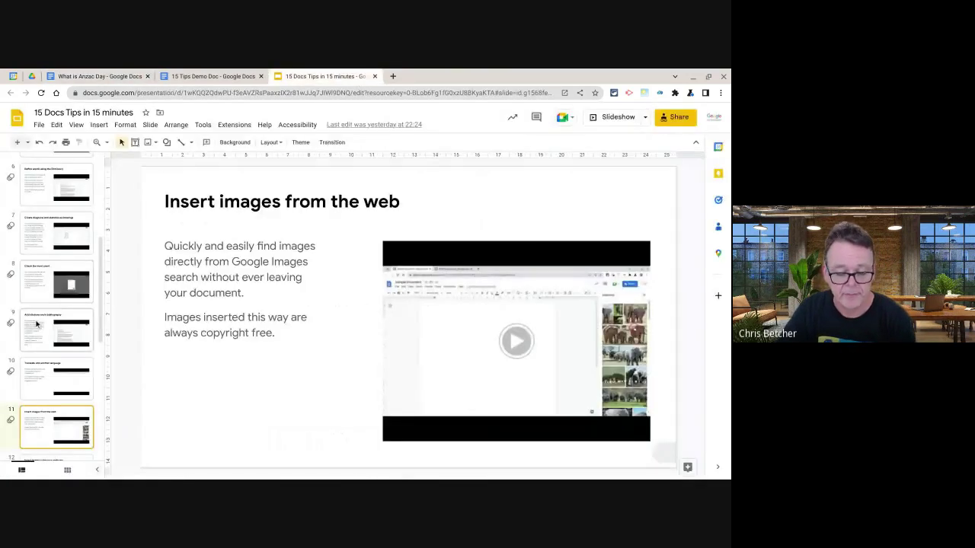
scroll(55, 386, down, 1)
click(52, 395)
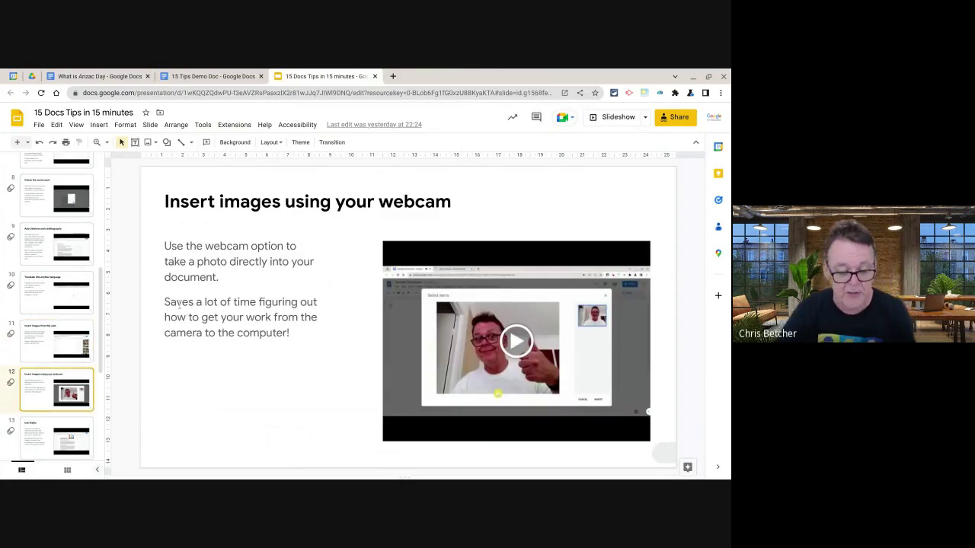
click(70, 348)
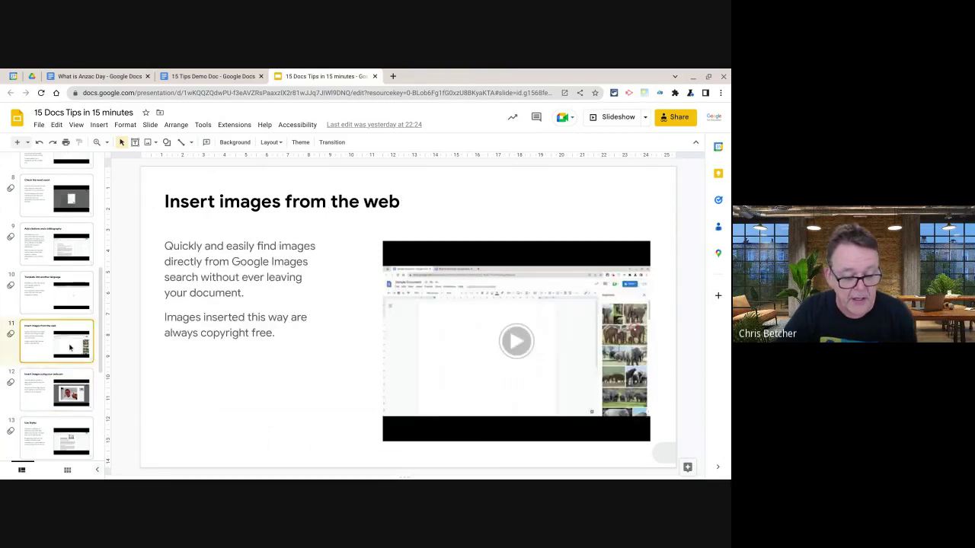
In the 15 Tips Demo Doc, search the web for "elephant" images, insert the photo of one elephant in dry grass, and close voice typing
click(210, 77)
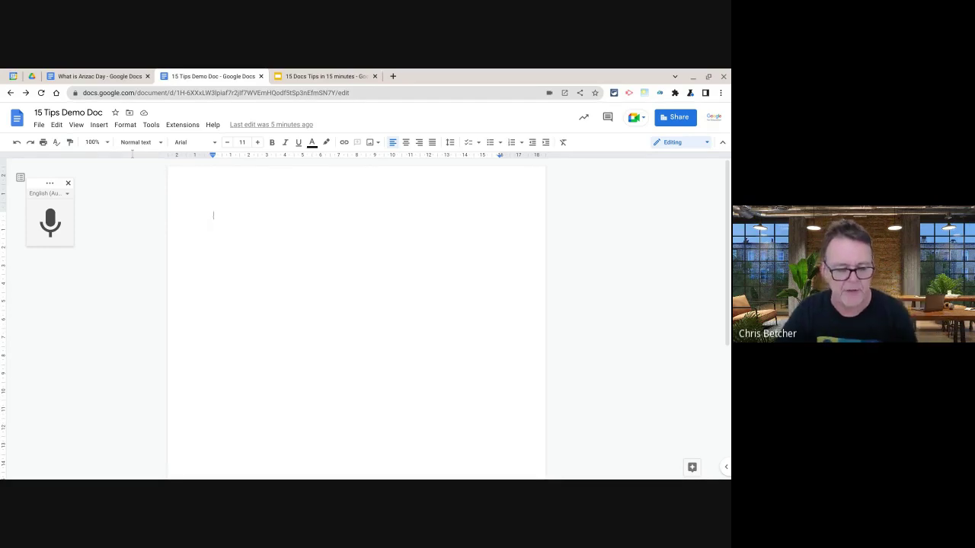
click(99, 125)
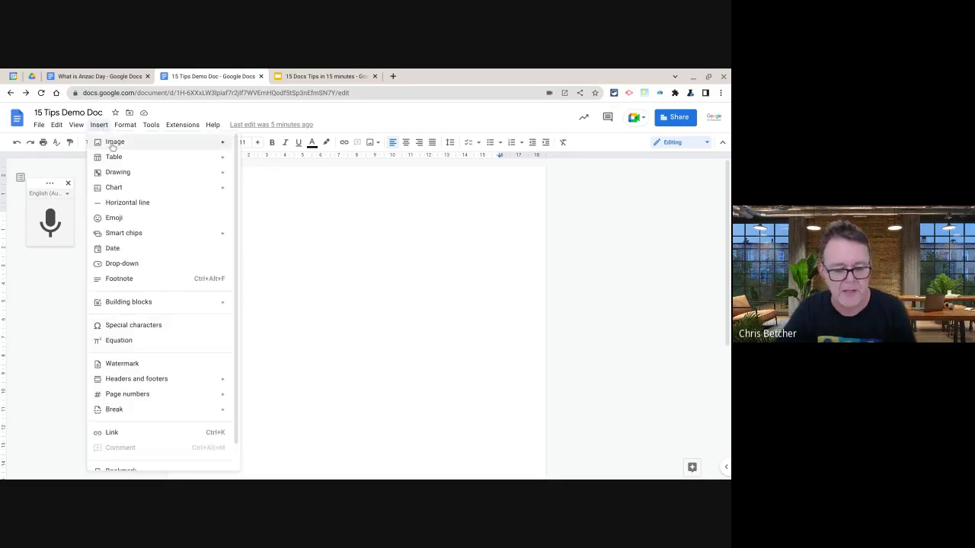
mouse_move(114, 143)
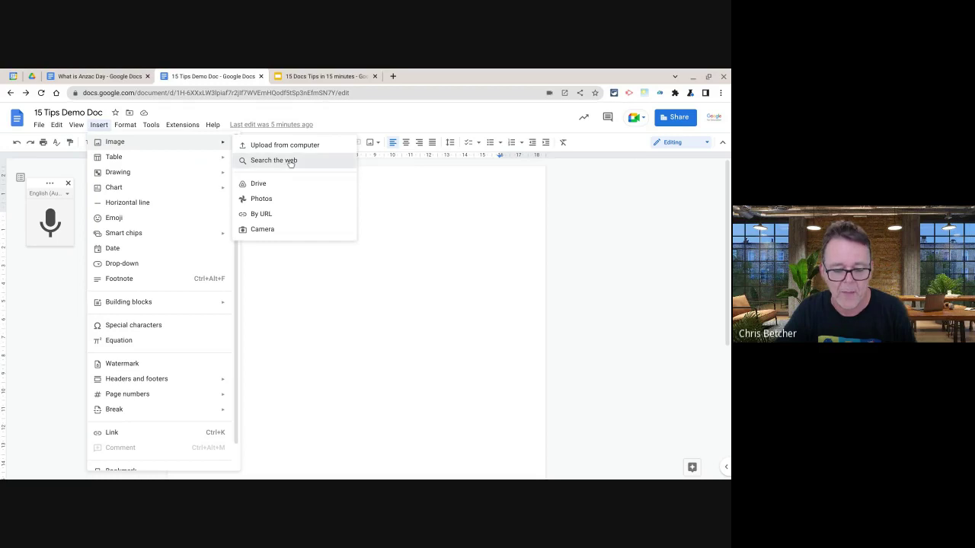
click(291, 163)
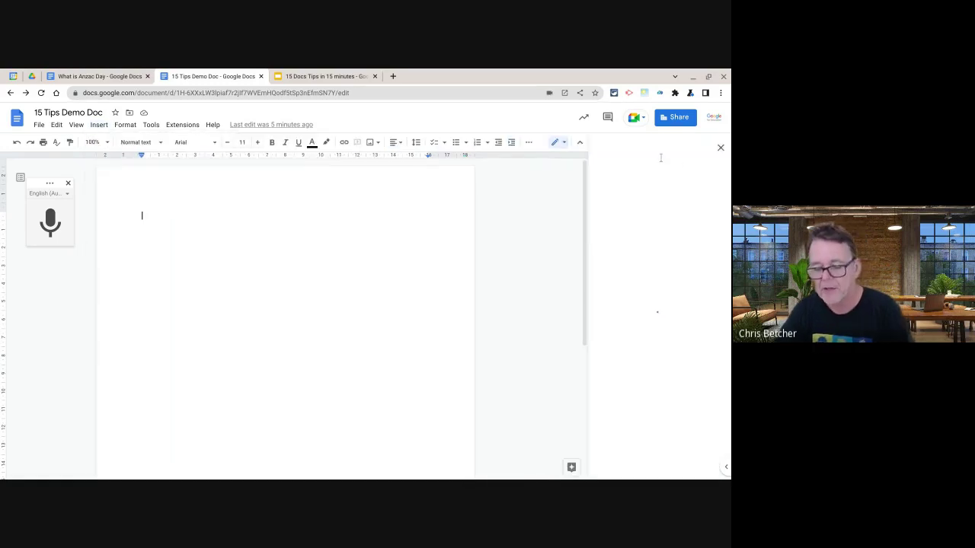
text(elephant)
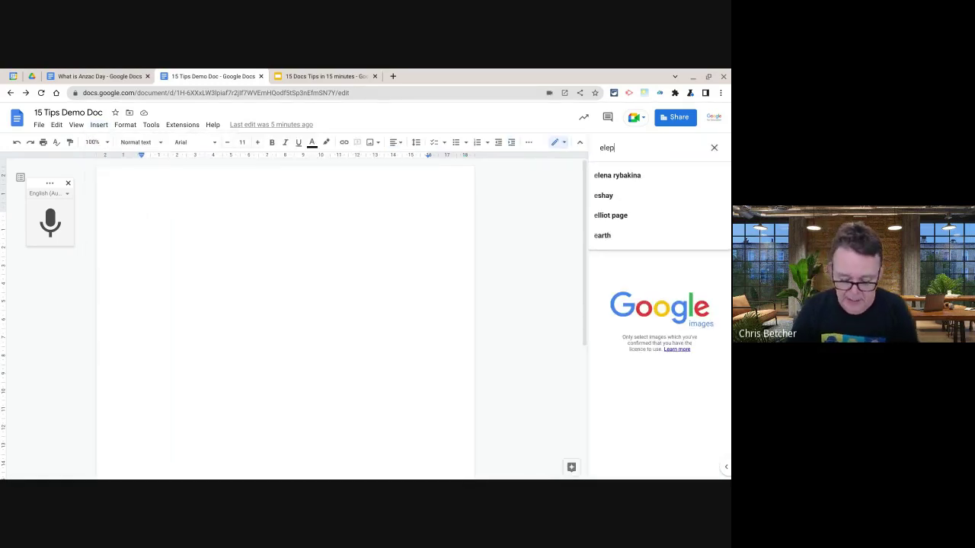
key(Return)
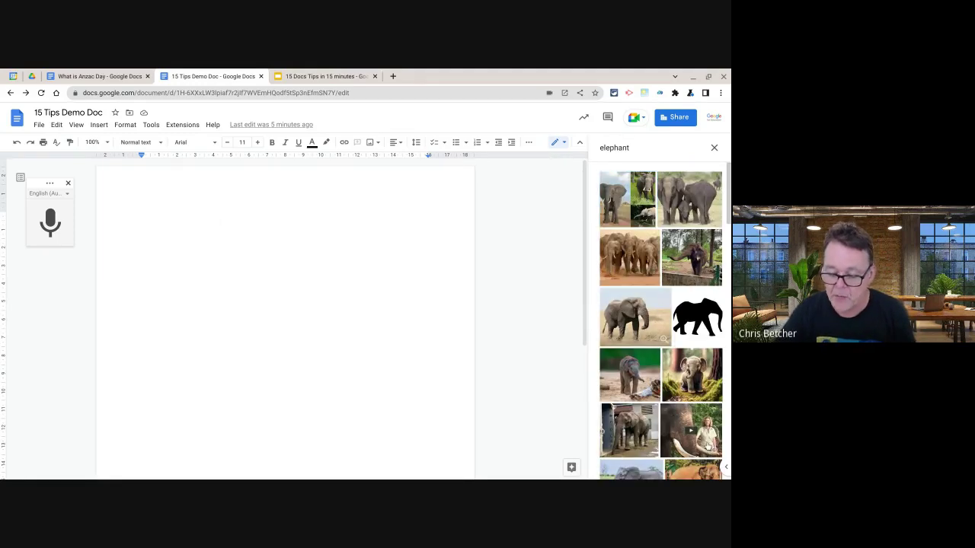
click(647, 335)
click(701, 469)
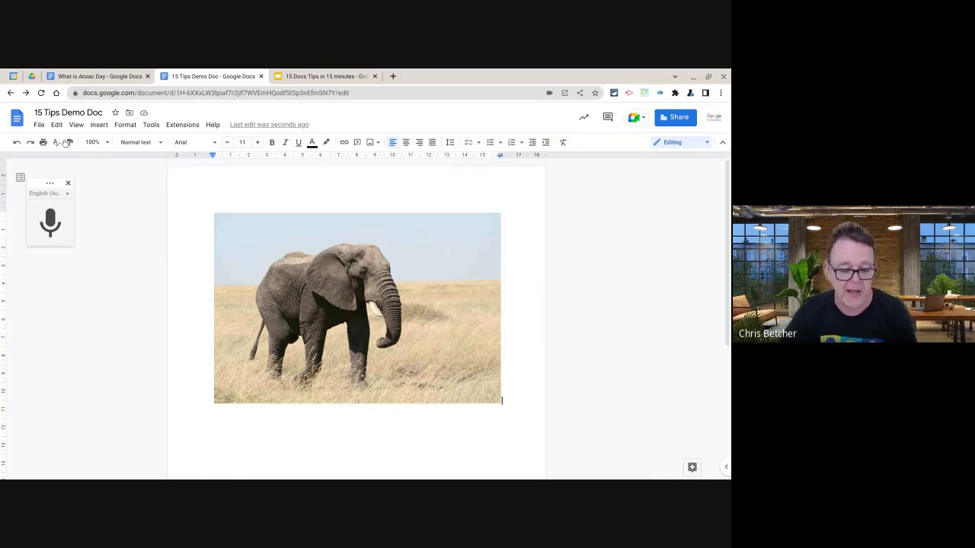
click(69, 184)
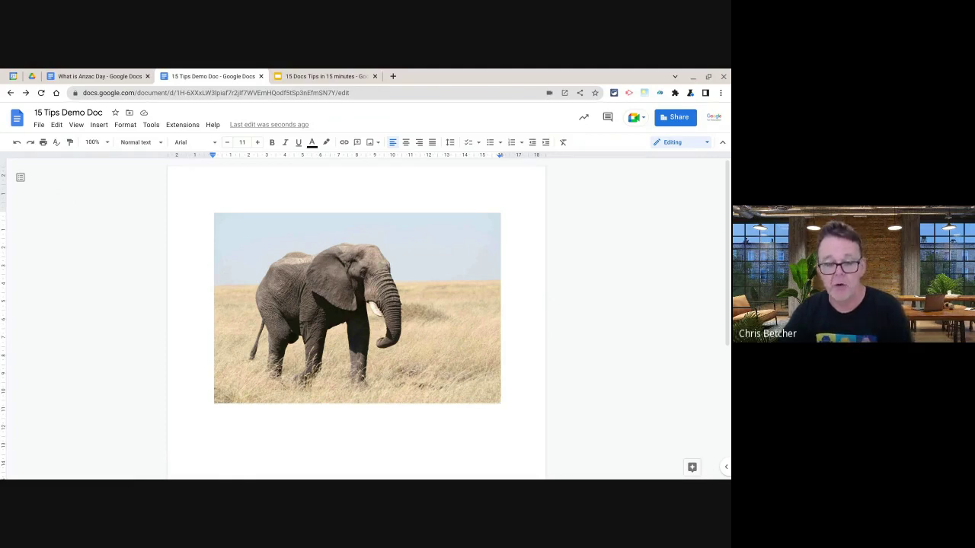
View the available image sources, and show the "Insert images using your webcam" slide in the 15 Docs Tips in 15 minutes presentation
click(97, 125)
mouse_move(157, 145)
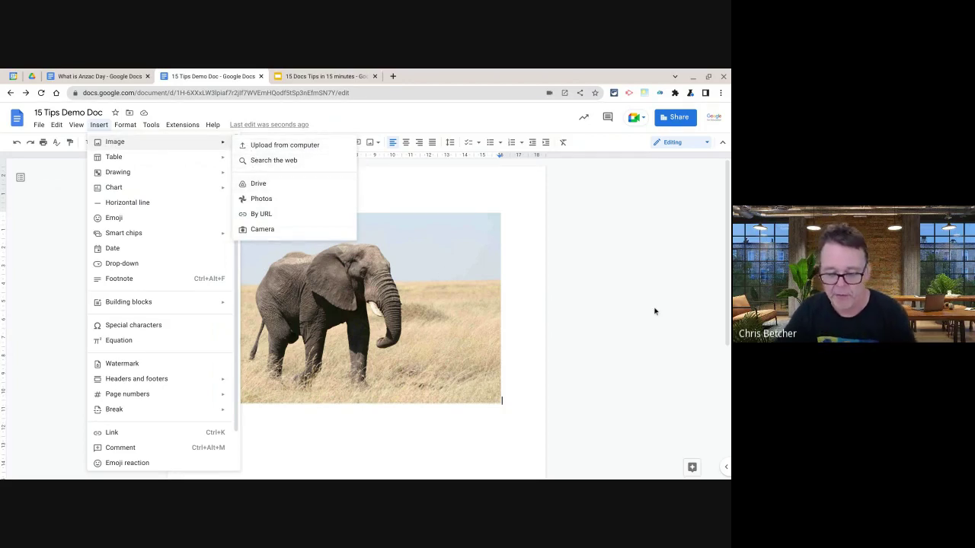
click(622, 309)
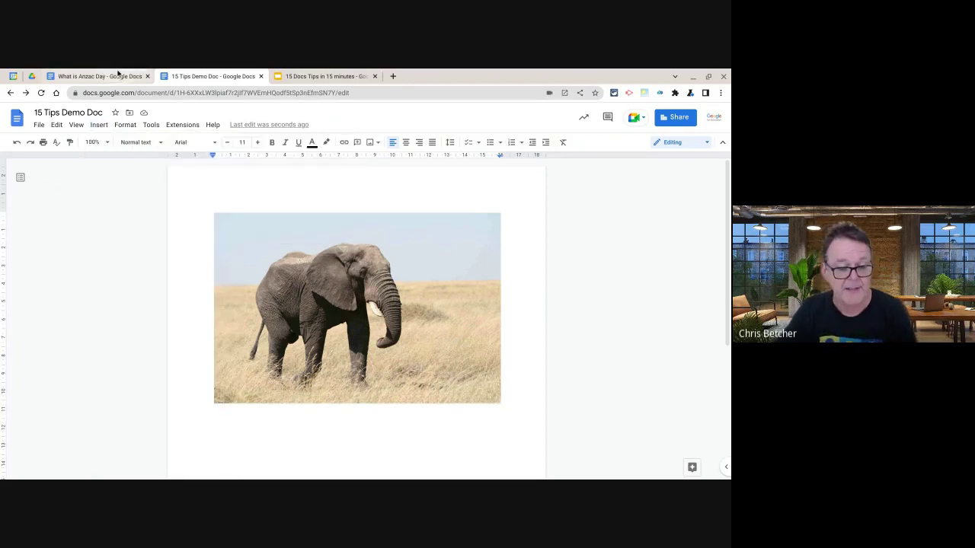
click(319, 76)
click(55, 392)
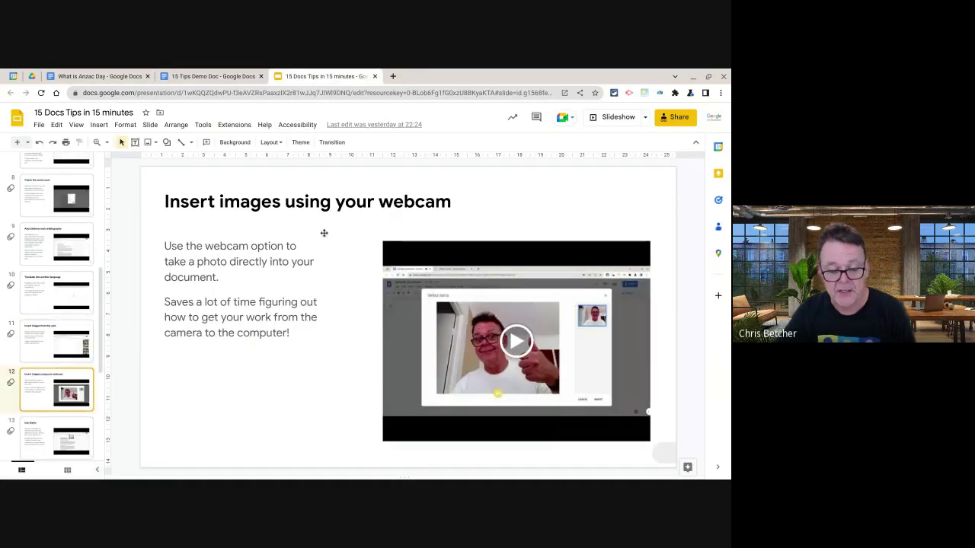
Delete the elephant photo from the 15 Tips Demo Doc
click(211, 76)
click(317, 278)
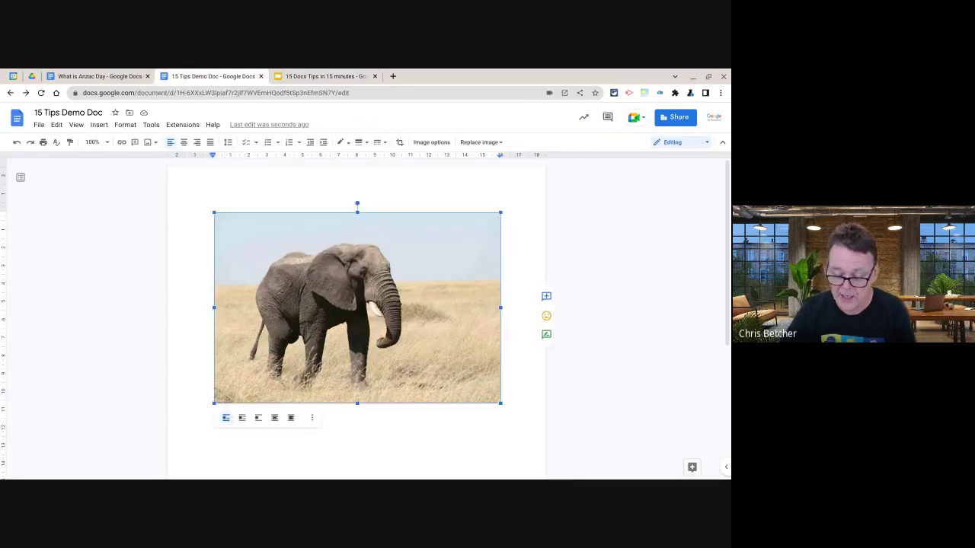
key(Delete)
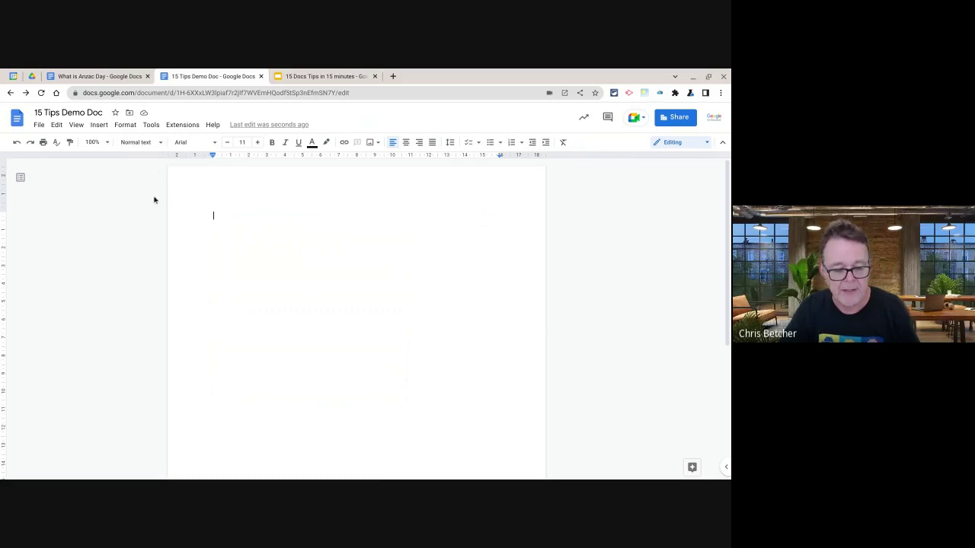
Take a webcam photo of the book The Joy of Search held up to the camera and insert it into the document
click(100, 125)
mouse_move(217, 143)
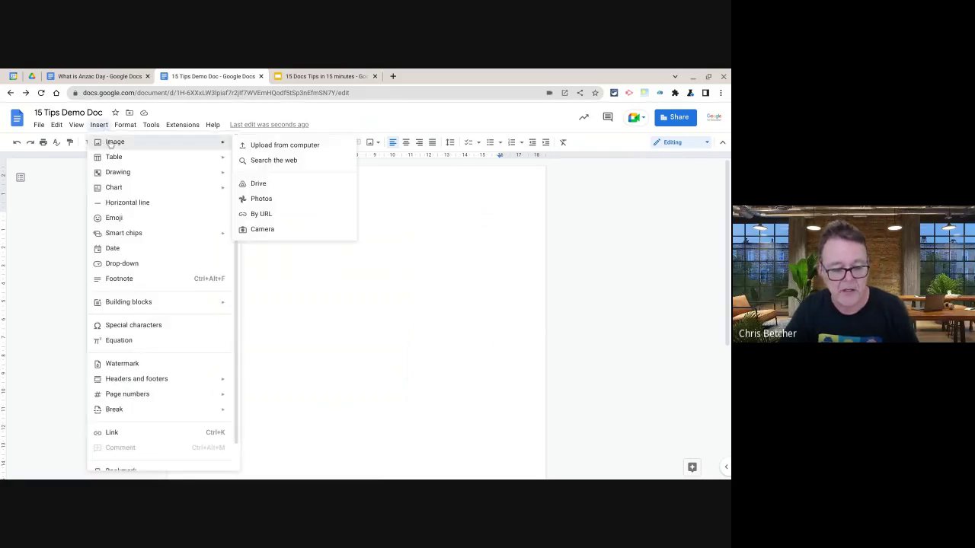
click(253, 230)
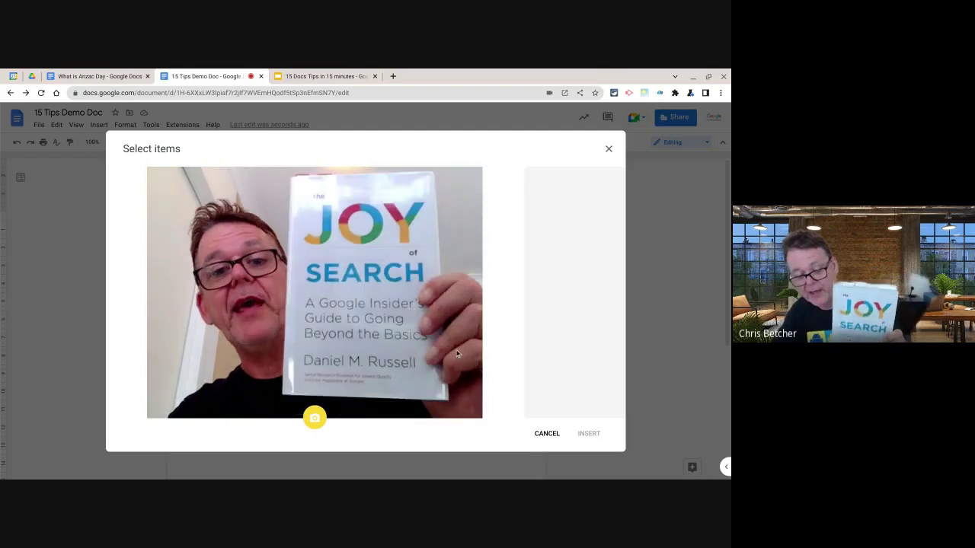
click(315, 417)
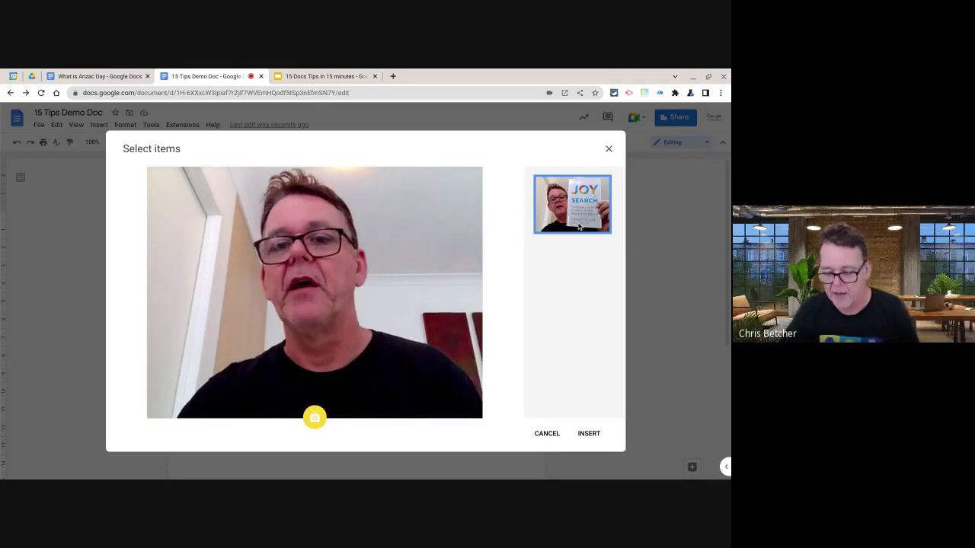
click(588, 434)
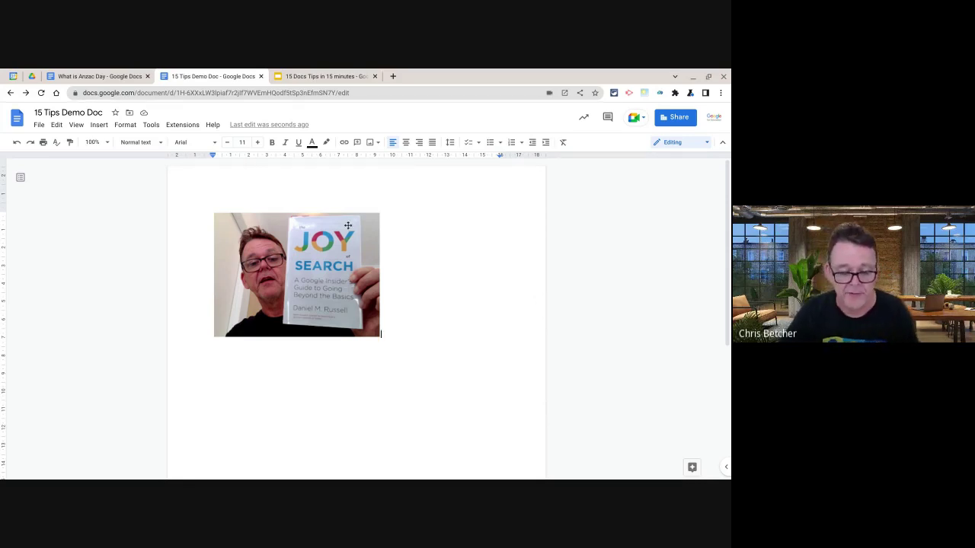
Delete the webcam photo from the document and show the "Use Styles" slide in the 15 Docs Tips in 15 minutes presentation
click(391, 268)
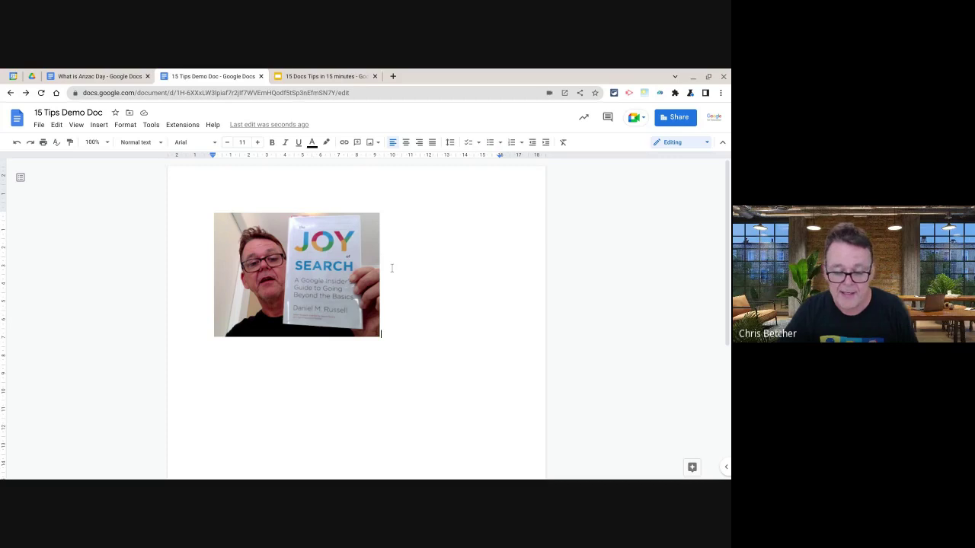
key(BackSpace)
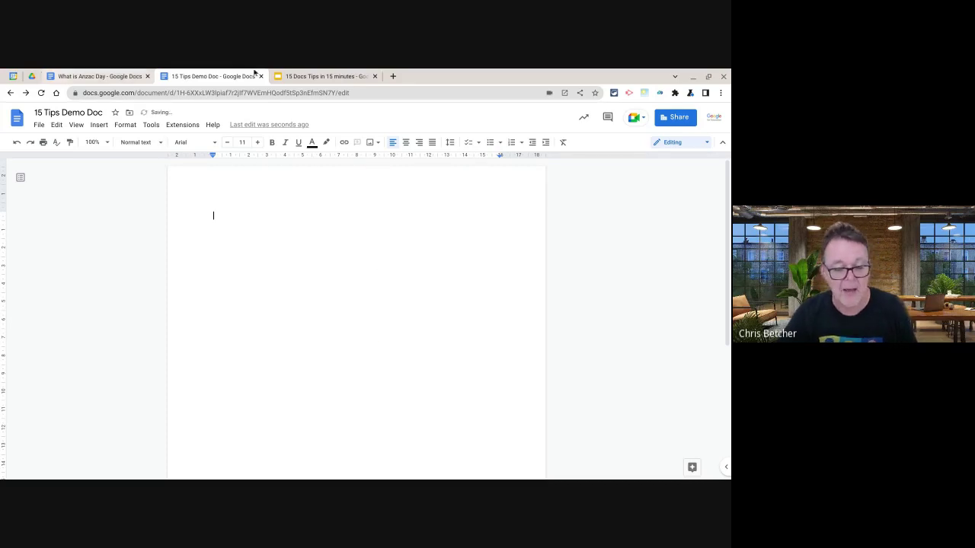
click(330, 77)
scroll(45, 381, down, 1)
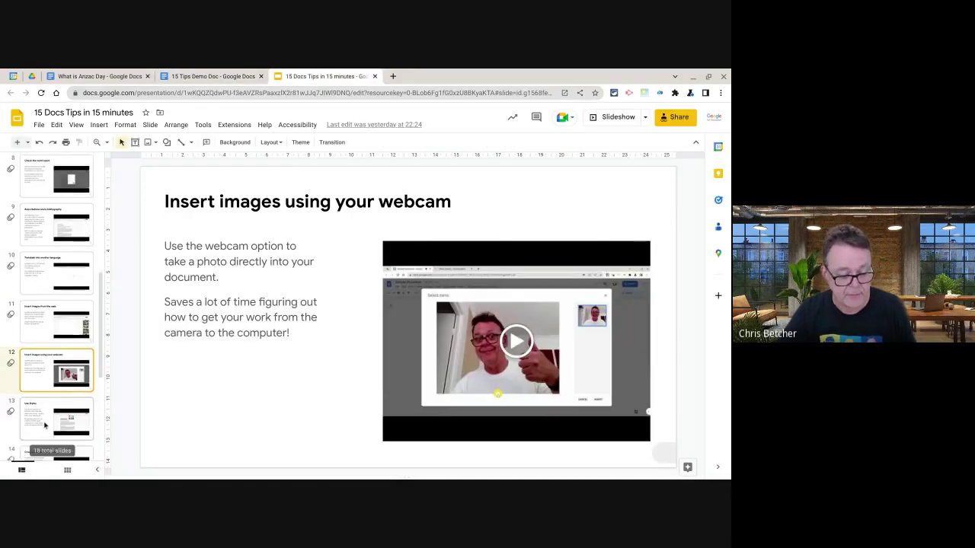
click(44, 378)
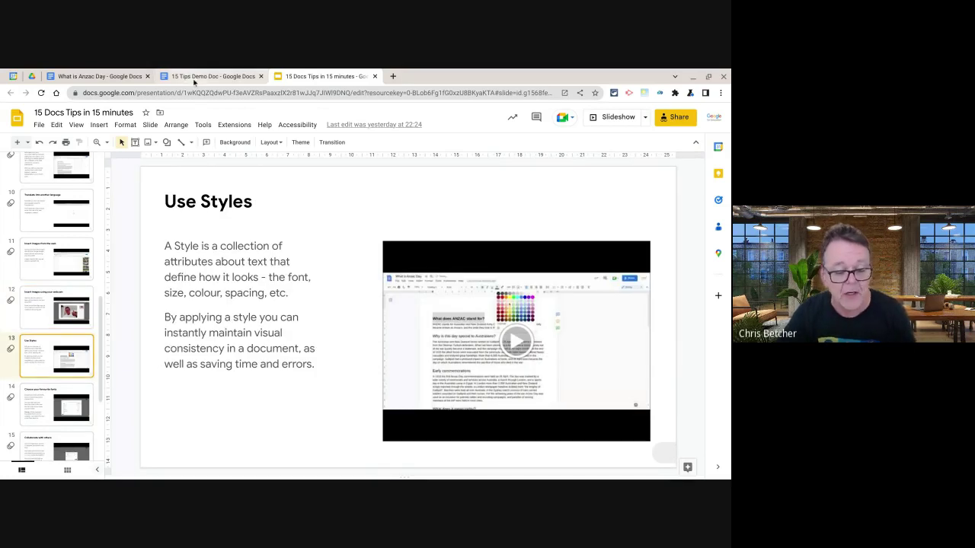
Switch to the What is Anzac Day document and go to its beginning
click(118, 77)
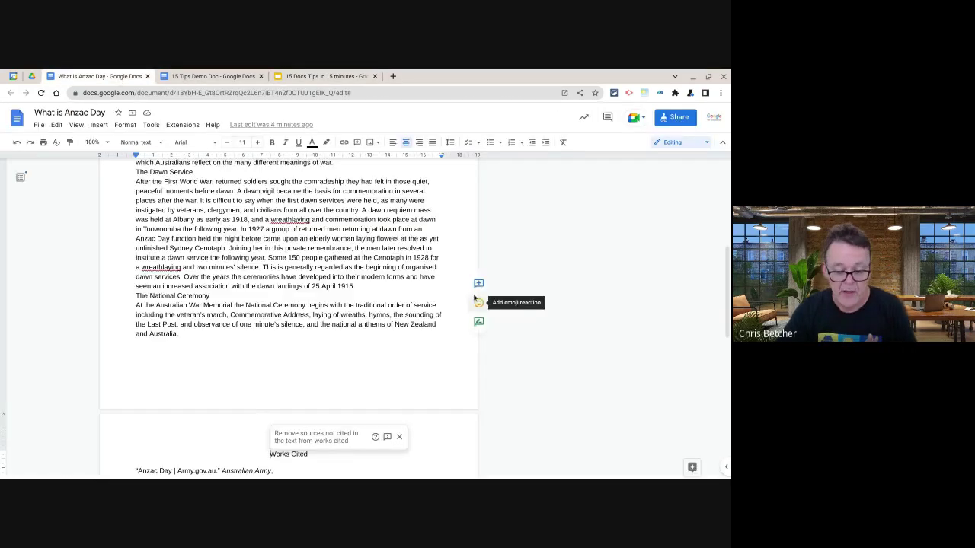
scroll(451, 318, up, 5)
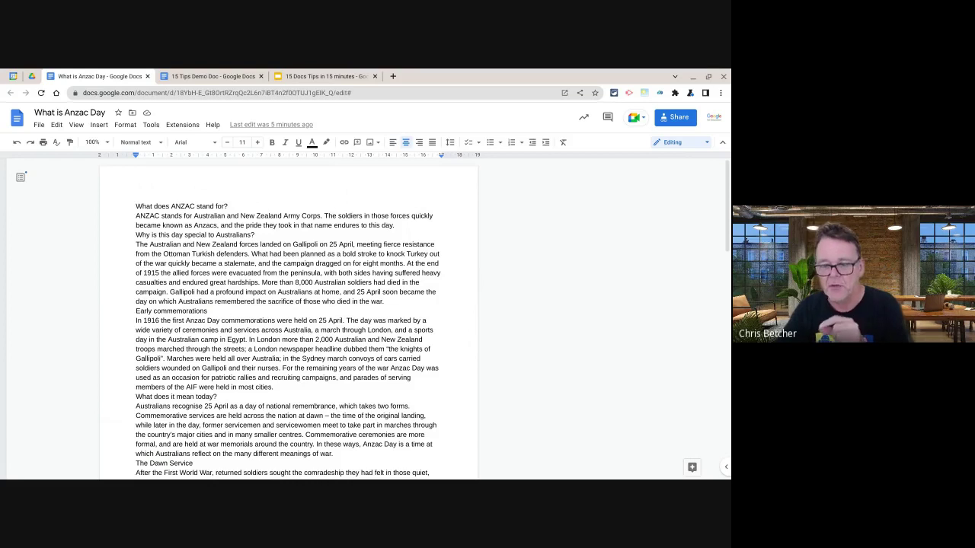
click(172, 311)
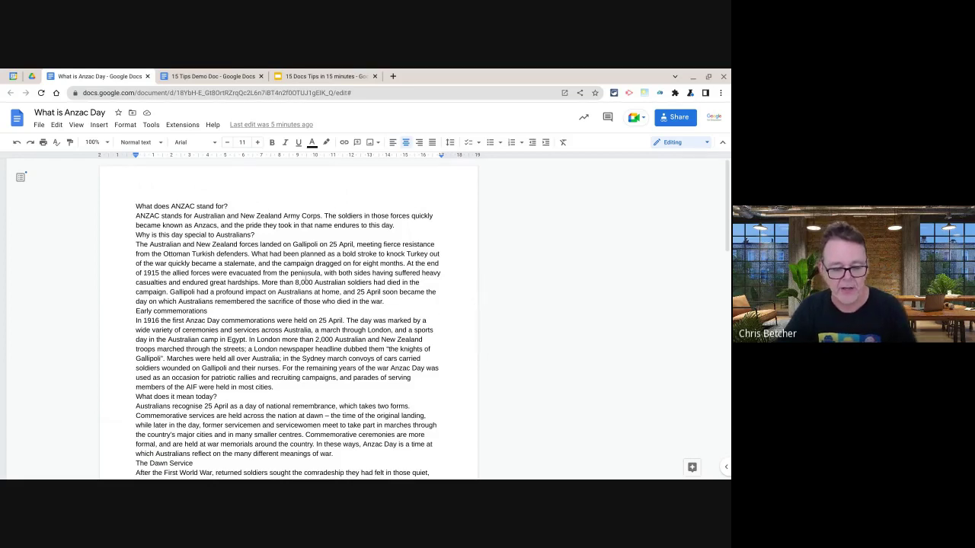
scroll(309, 274, down, 2)
scroll(309, 274, up, 2)
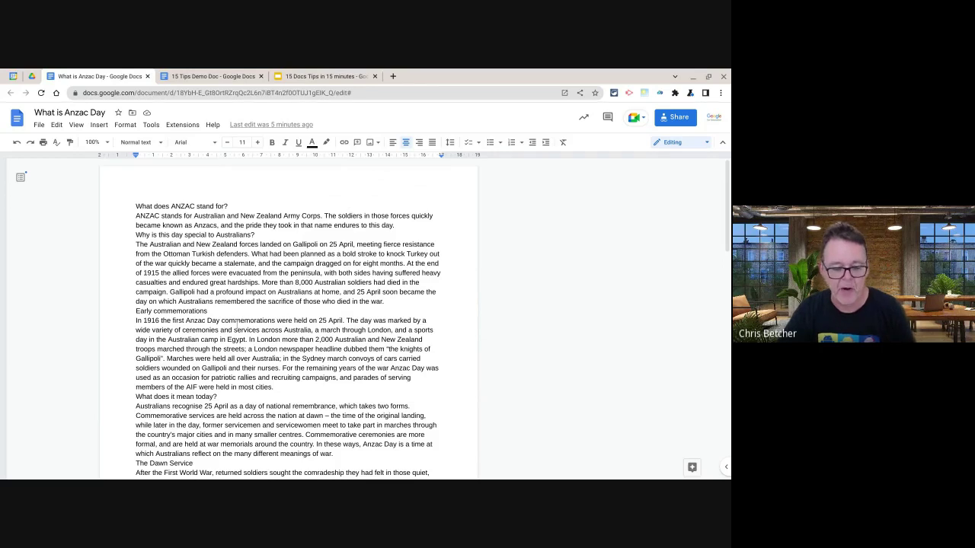
Apply the Heading 2 style to all six section headings at once, from "What does ANZAC stand for?" to "The National Ceremony"
click(189, 205)
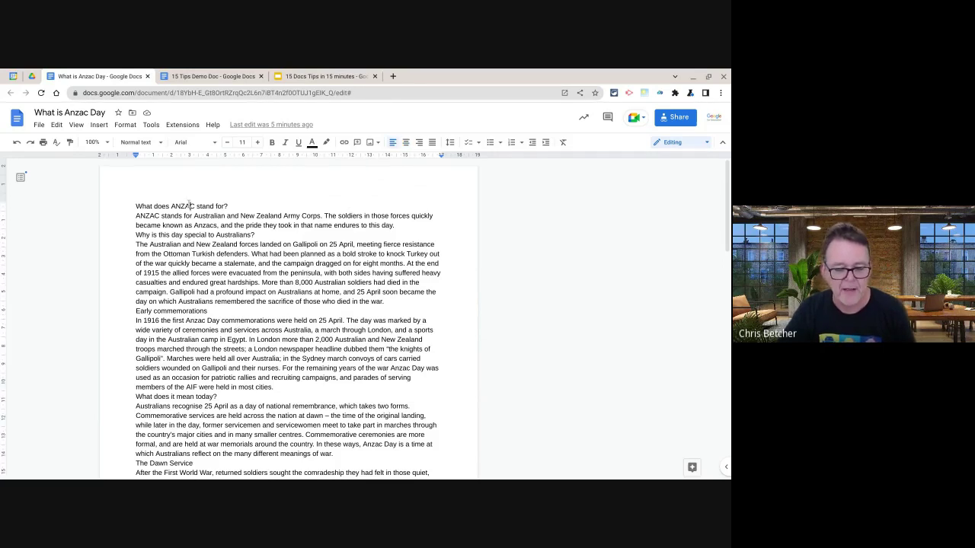
triple_click(189, 206)
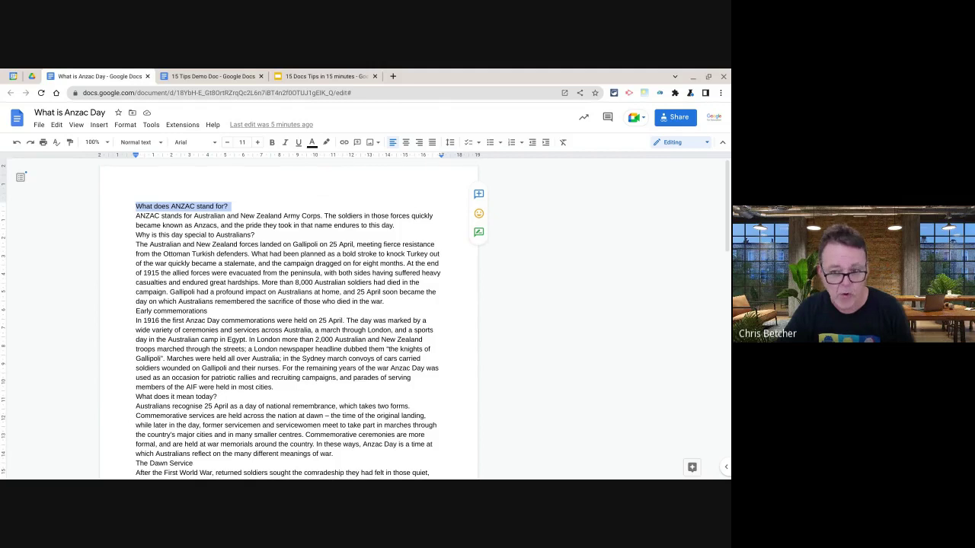
ctrl+triple_click(188, 236)
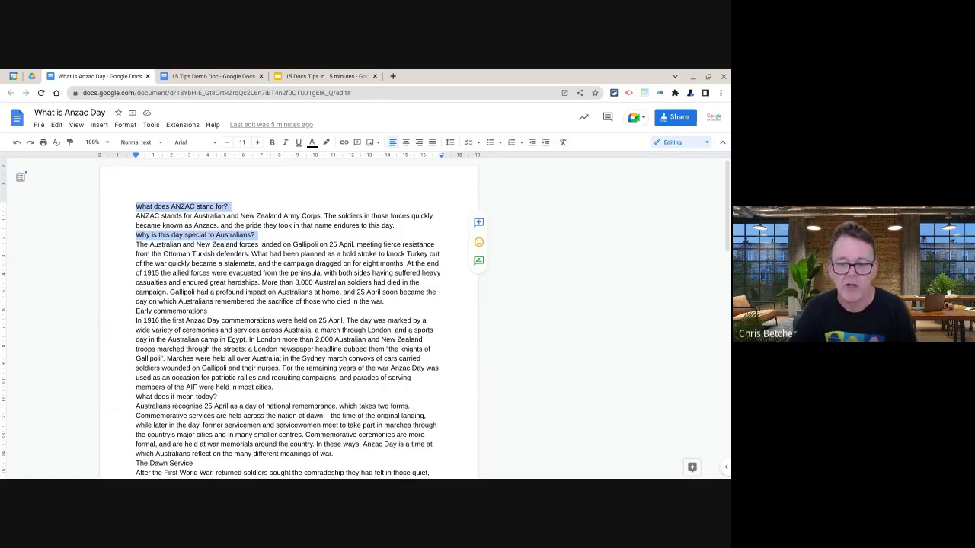
ctrl+double_click(161, 310)
ctrl+triple_click(162, 311)
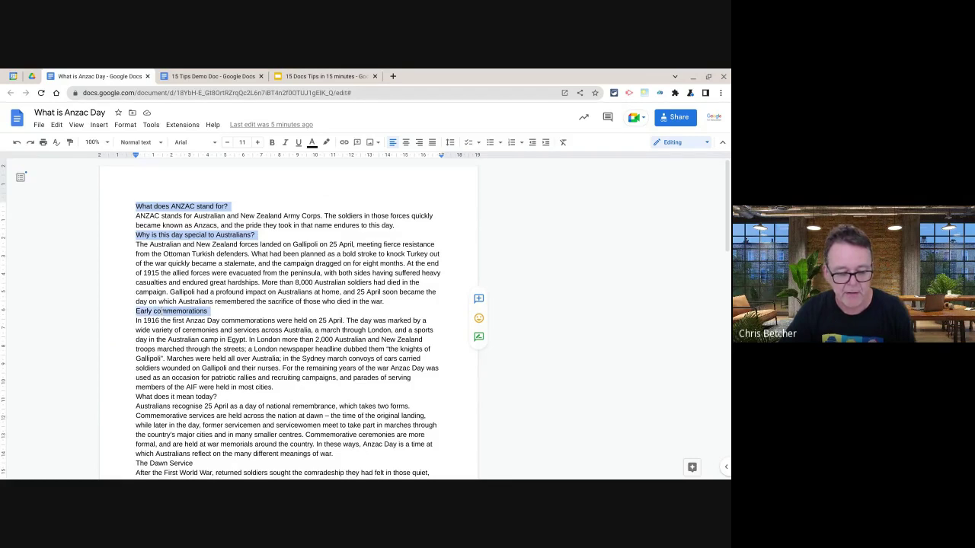
ctrl+triple_click(180, 397)
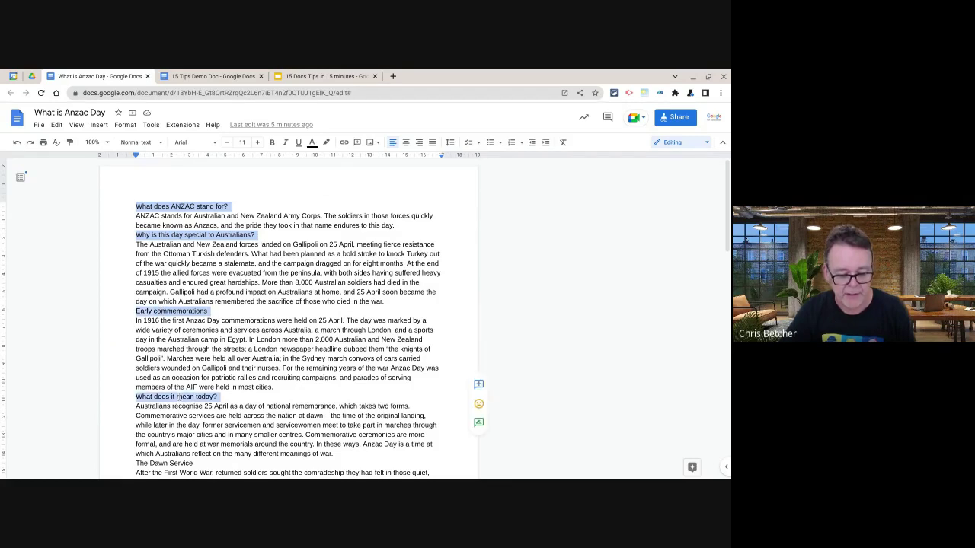
ctrl+double_click(171, 463)
ctrl+triple_click(170, 463)
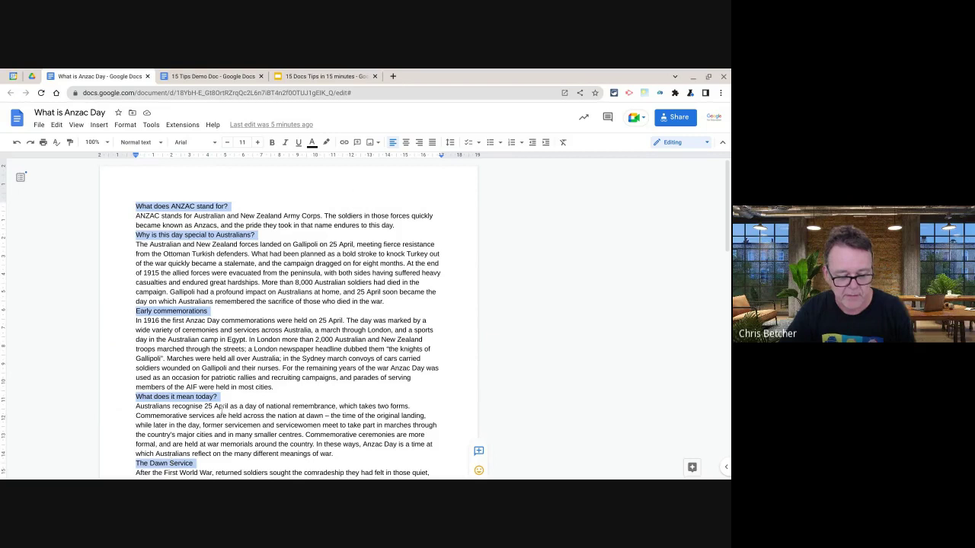
scroll(221, 411, down, 3)
ctrl+double_click(174, 404)
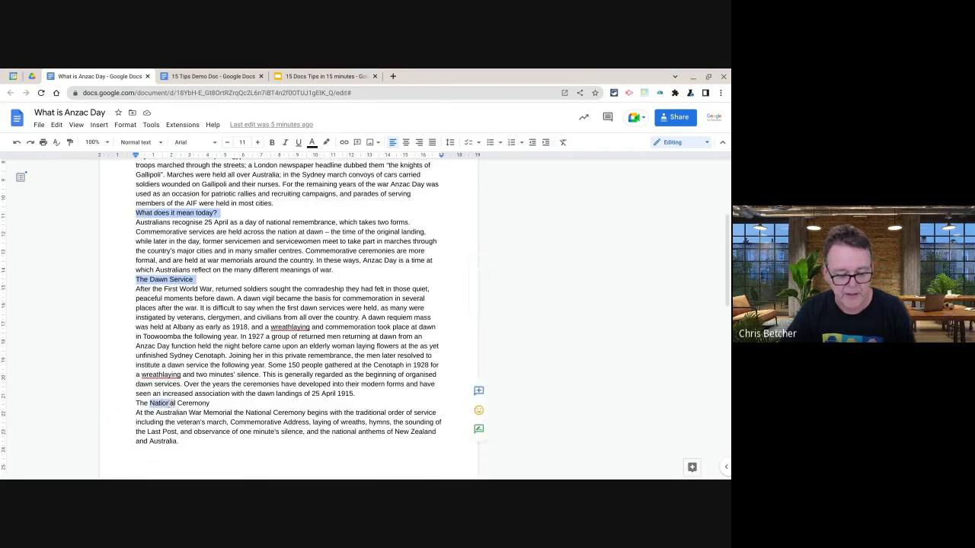
ctrl+triple_click(175, 404)
scroll(236, 384, up, 3)
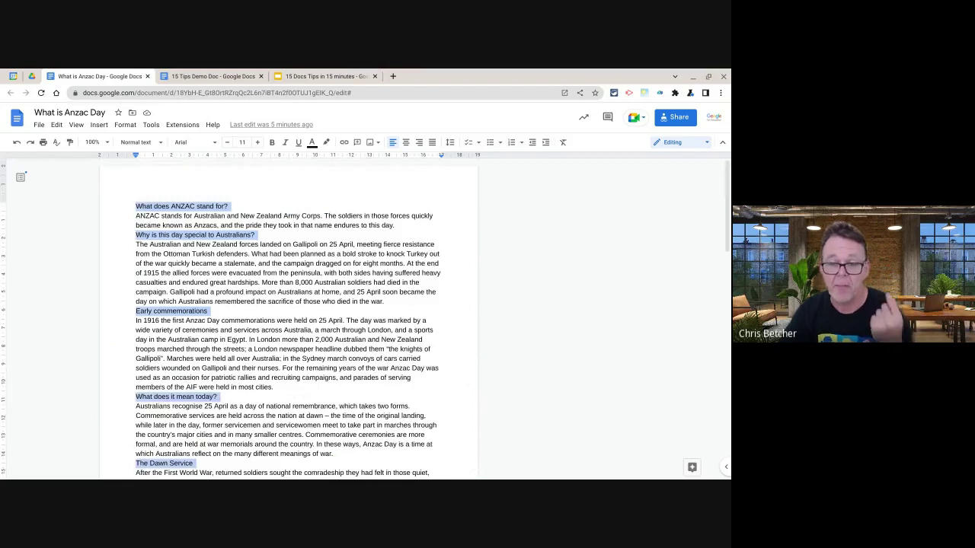
click(141, 143)
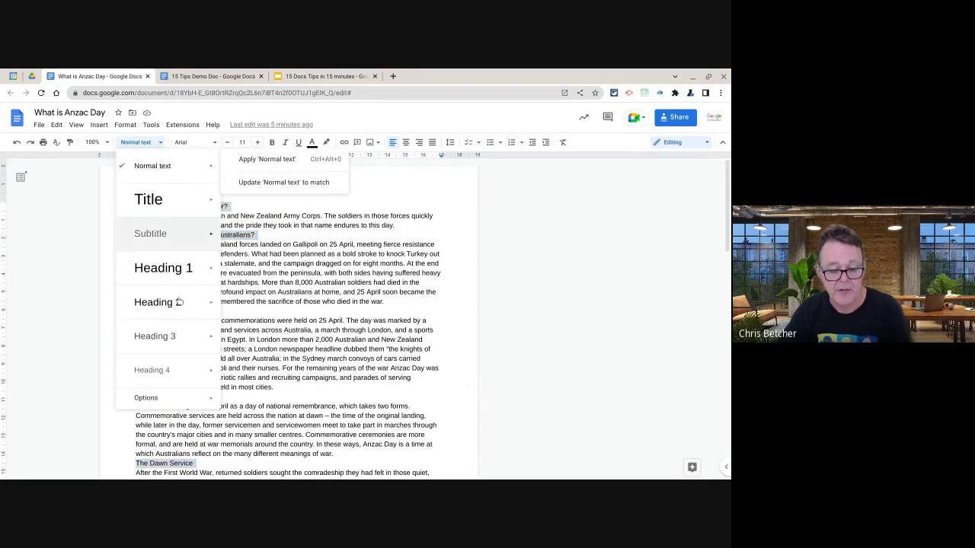
mouse_move(174, 303)
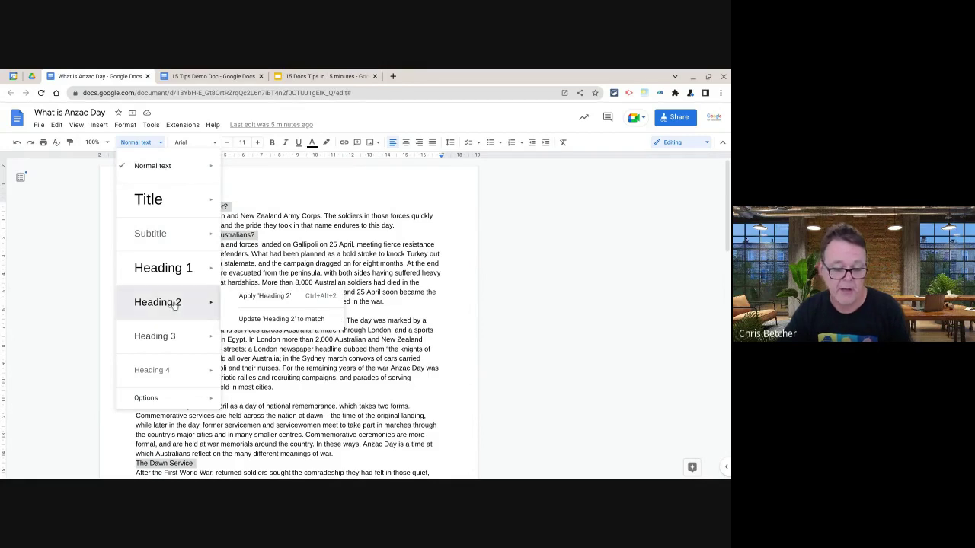
click(174, 303)
scroll(392, 303, up, 4)
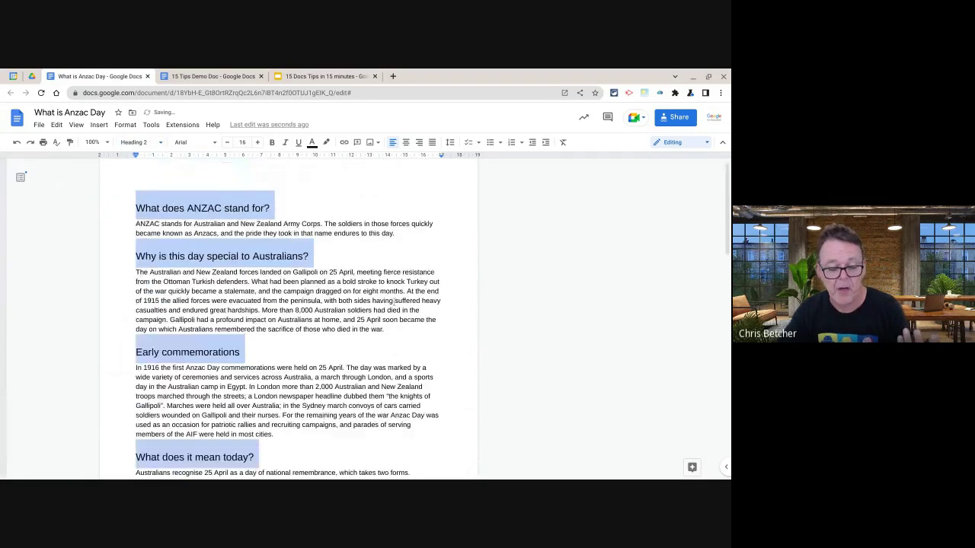
click(395, 291)
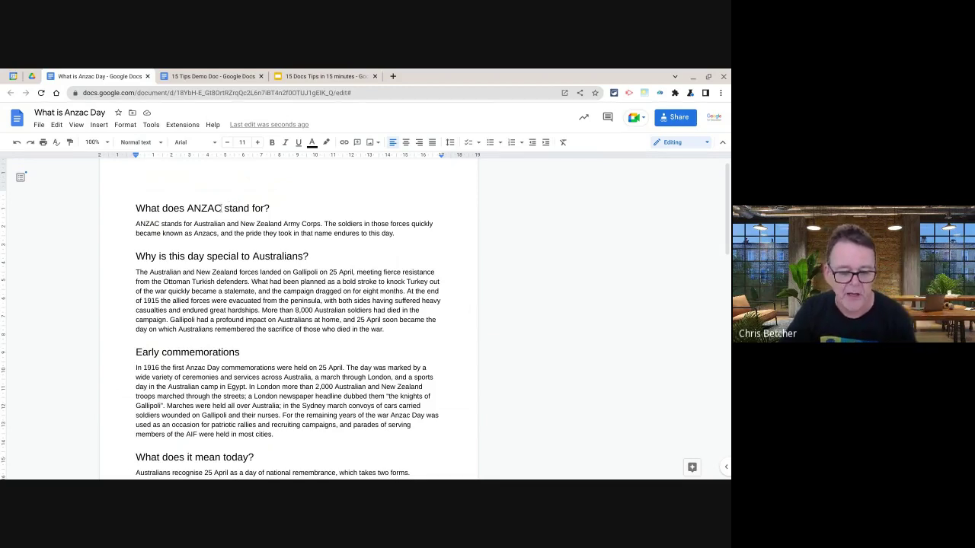
Format the "What does ANZAC stand for?" heading as bold, size 18, with blue text
triple_click(222, 208)
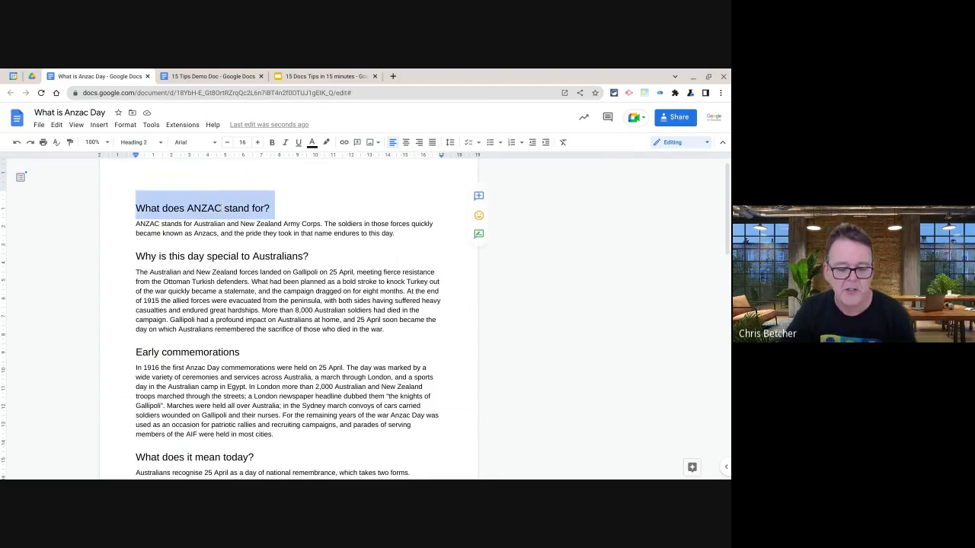
click(272, 143)
double_click(259, 143)
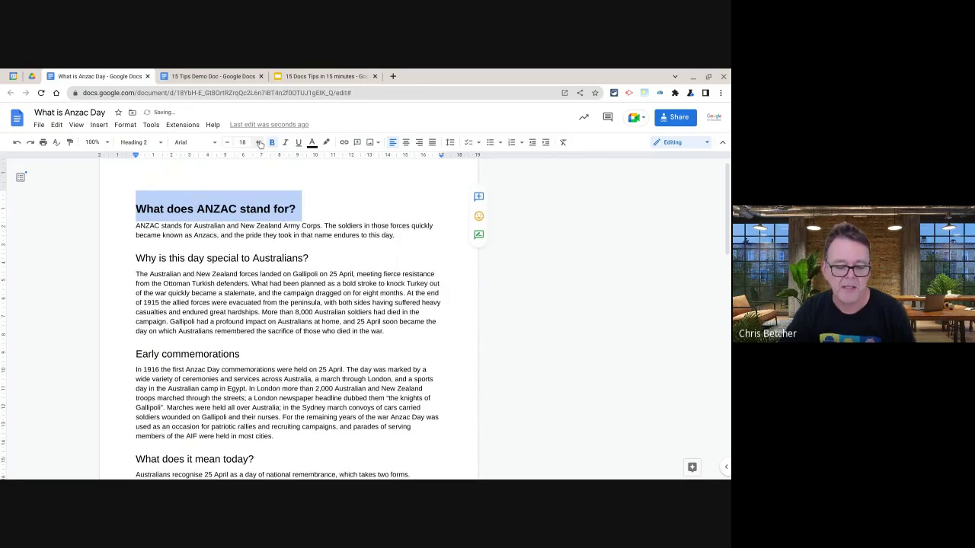
click(311, 142)
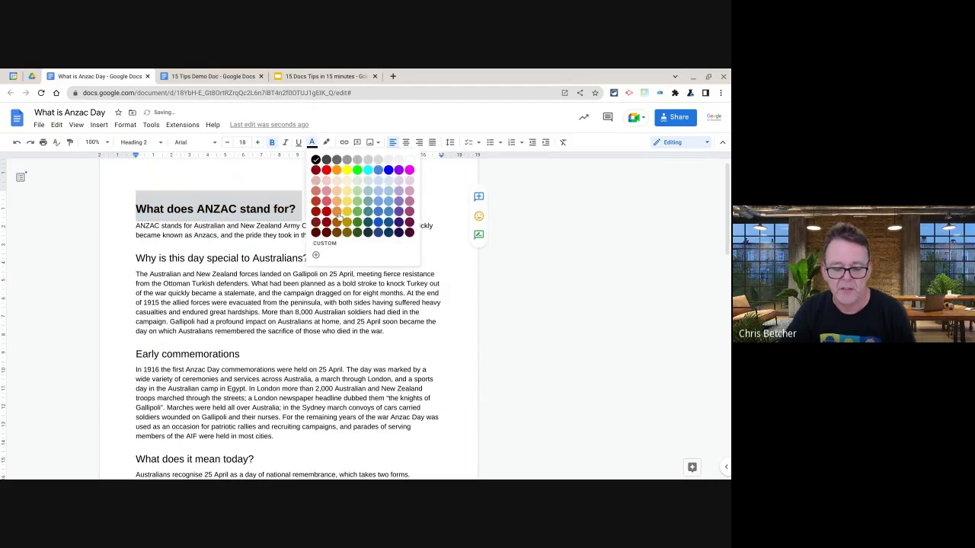
click(380, 212)
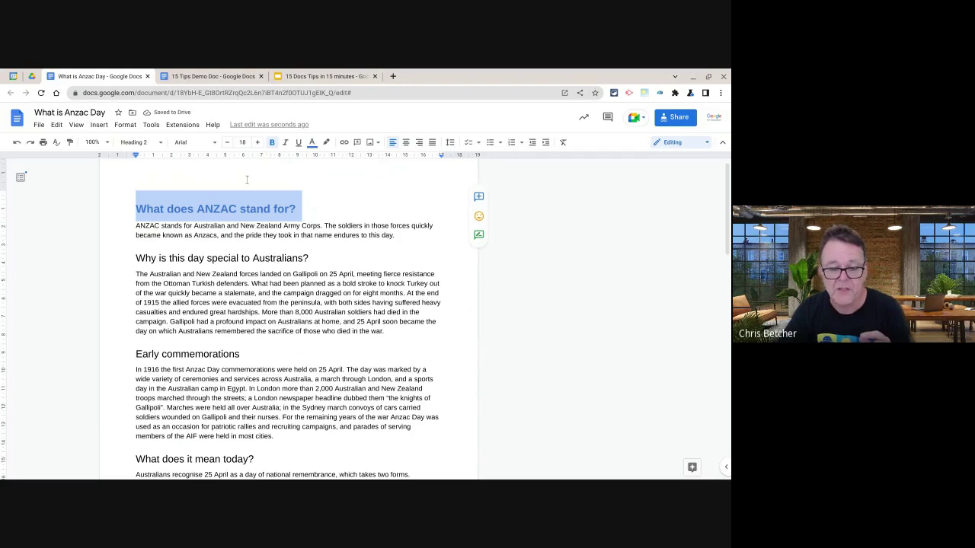
Update the Heading 2 style to match the reformatted heading and check the other headings throughout the document
click(135, 142)
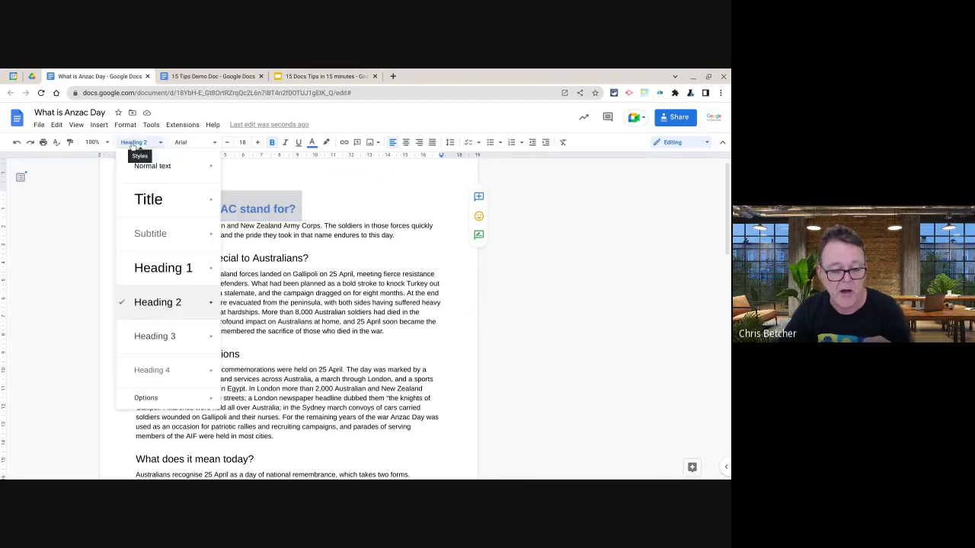
mouse_move(165, 302)
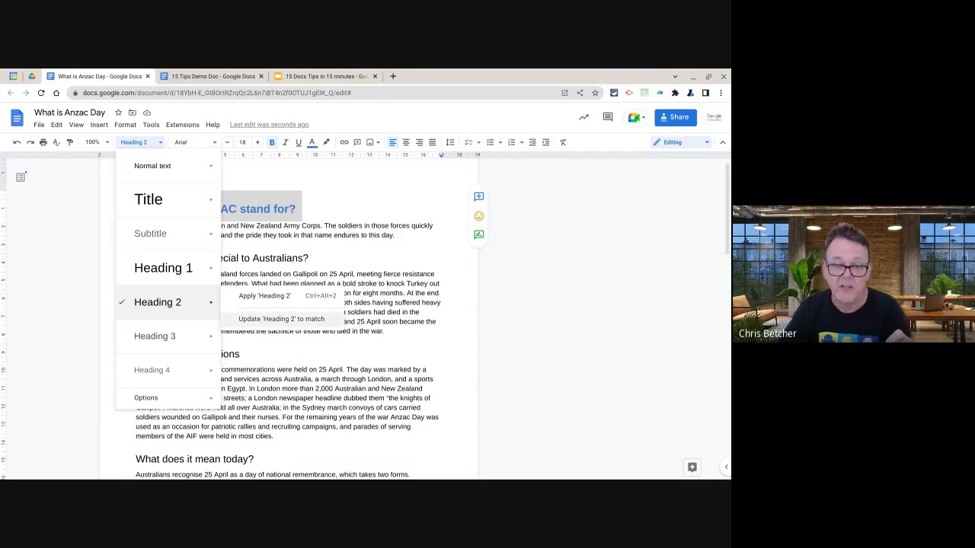
click(266, 320)
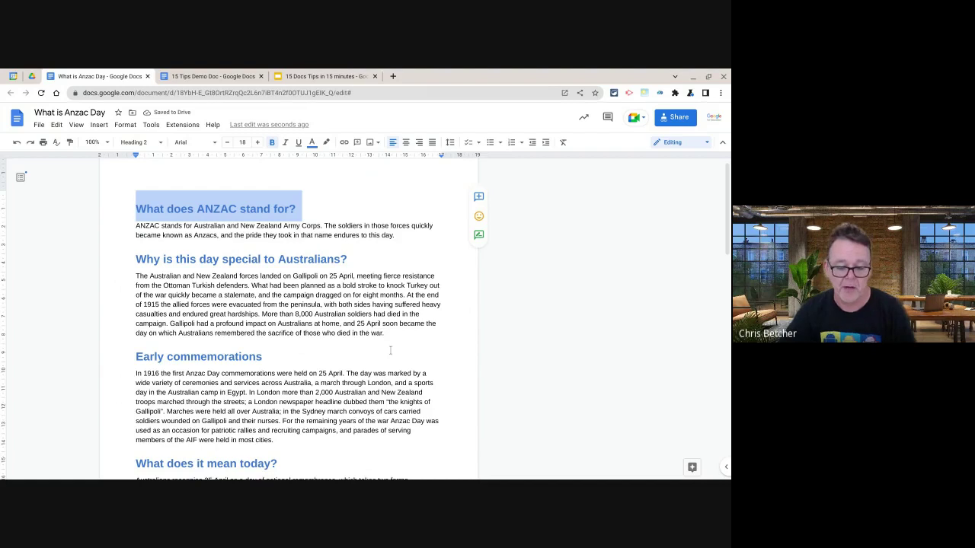
scroll(390, 350, down, 6)
scroll(389, 350, up, 4)
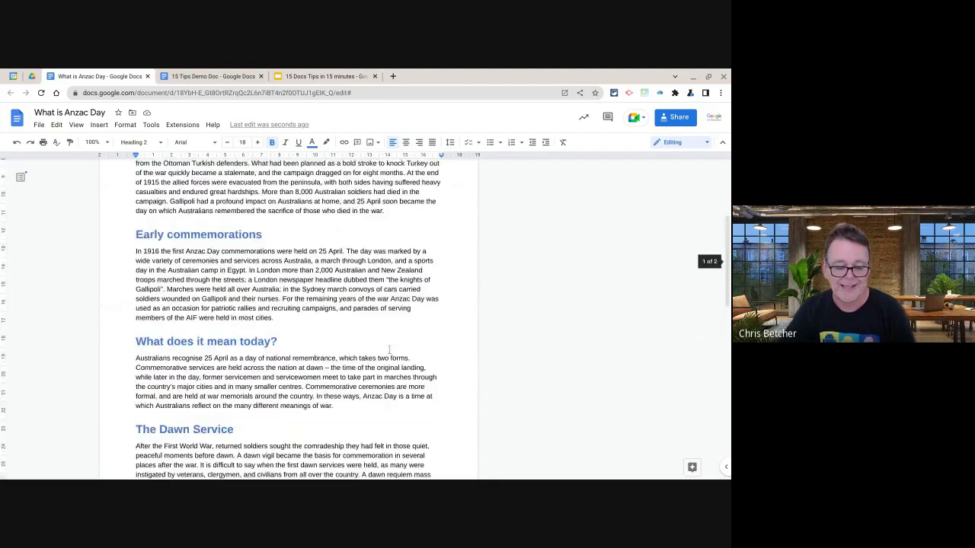
scroll(389, 350, up, 2)
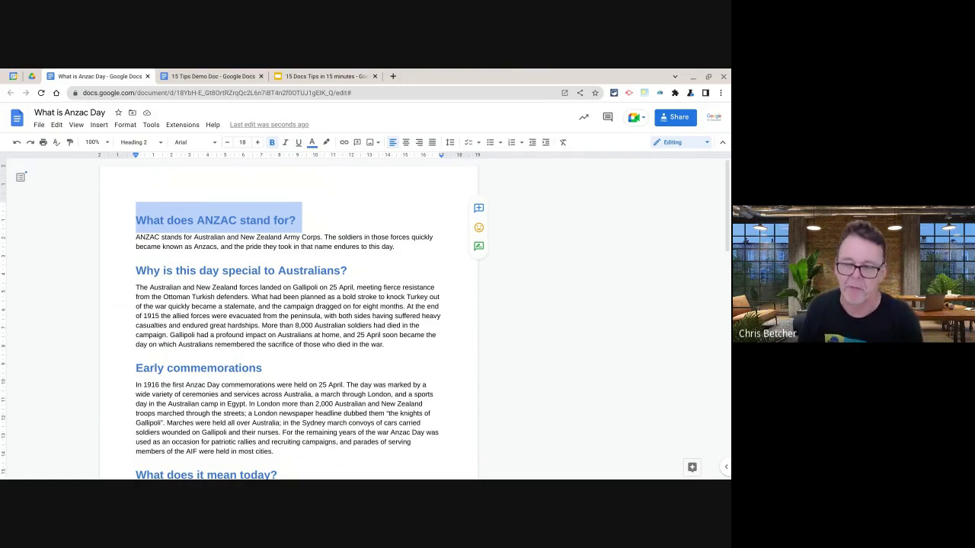
View the list of paragraph styles, and show the "Choose your favourite fonts" slide in the 15 Docs Tips in 15 minutes presentation
click(160, 142)
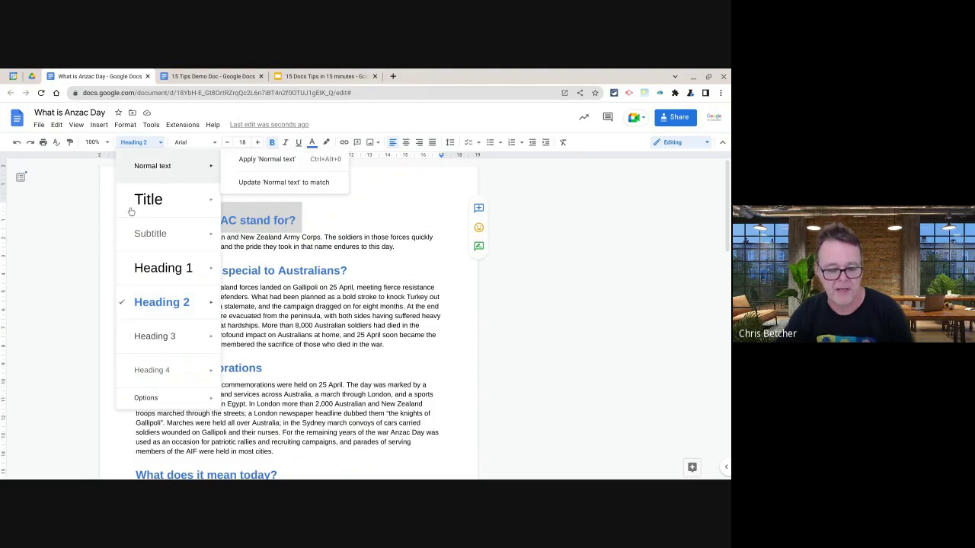
click(76, 242)
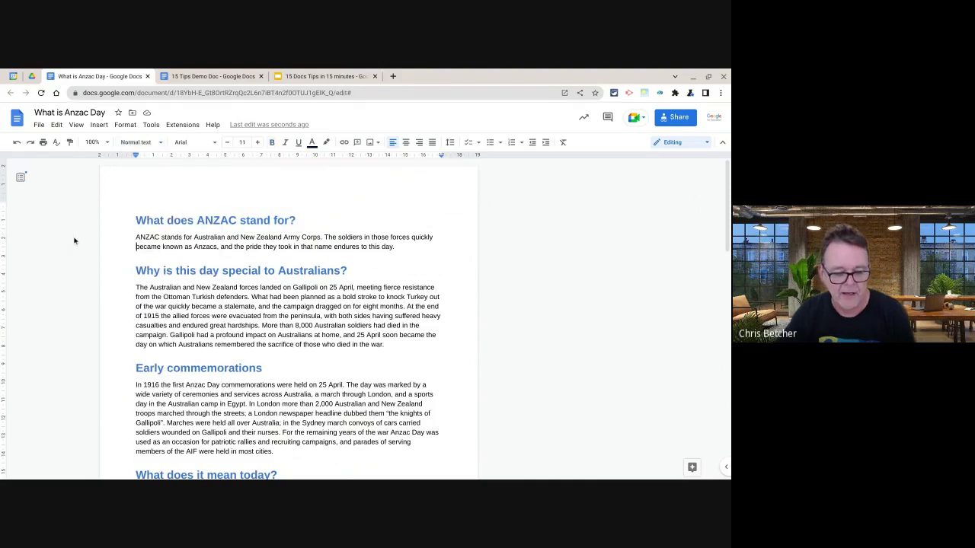
click(335, 76)
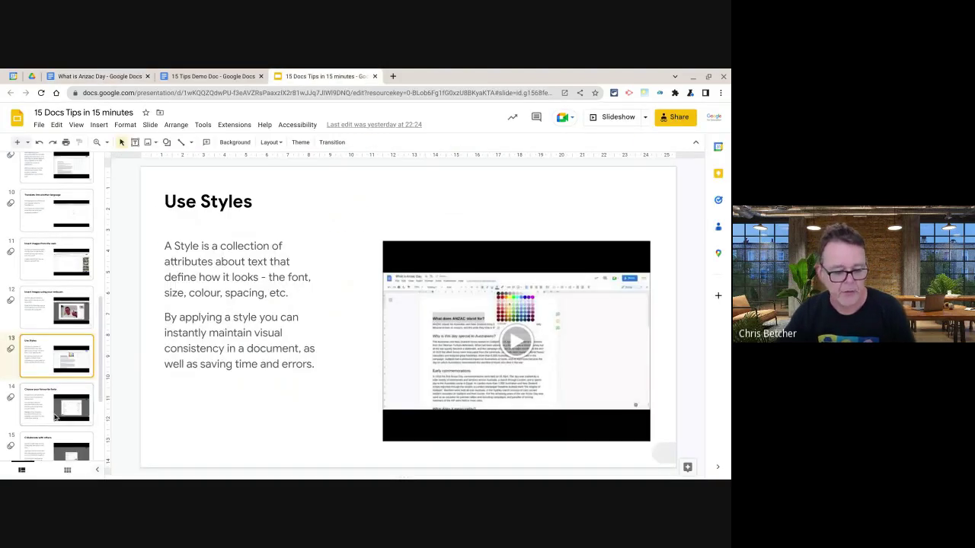
click(44, 417)
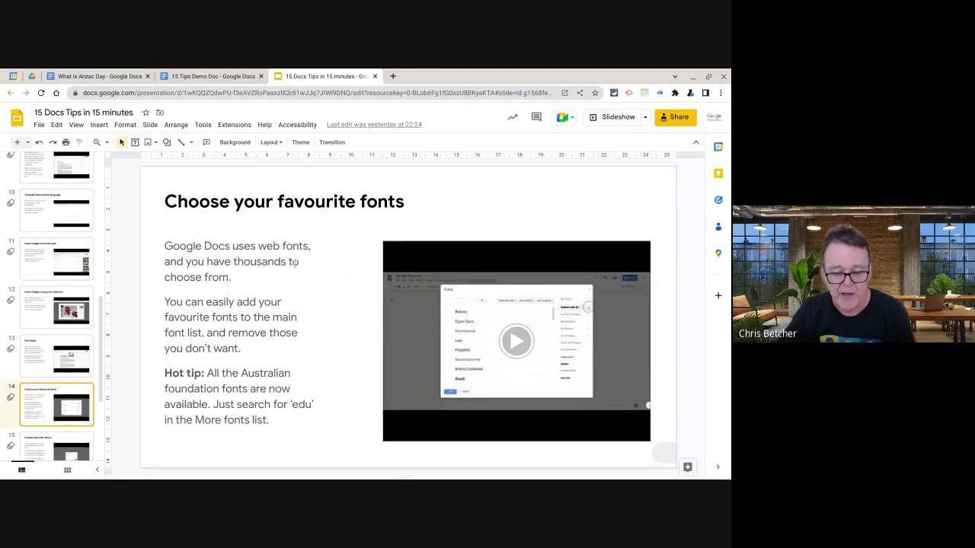
Enter the sentence "The quick brown fox jumps over the lazy dog" in the 15 Tips Demo Doc
click(188, 78)
text(The quick brown fox jumps over )
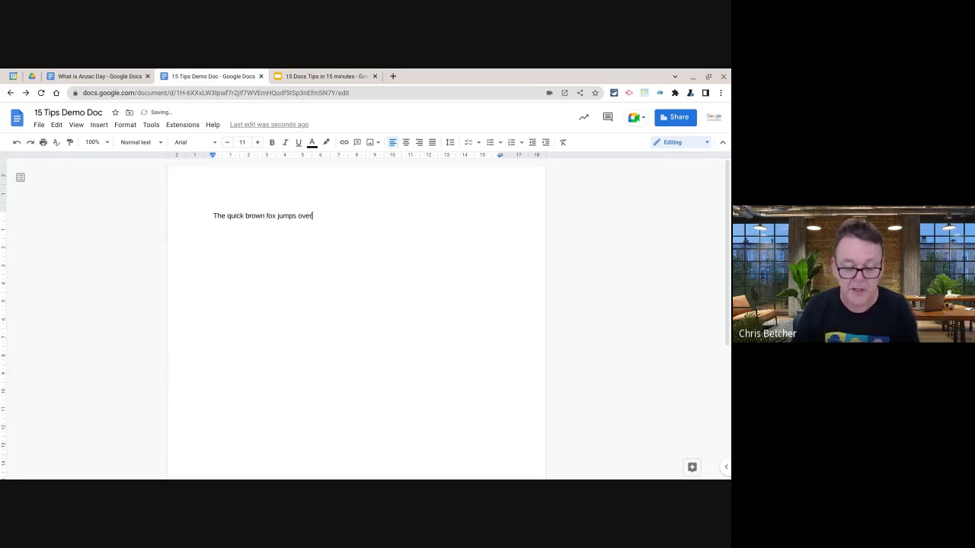
text(the lazy dog)
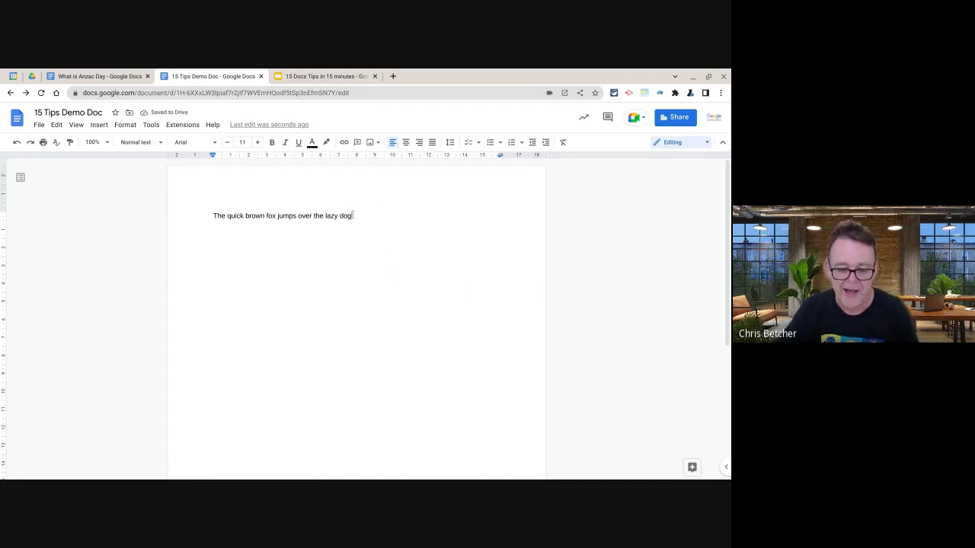
Increase the font size of the whole fox sentence to 18
drag(353, 216, 145, 239)
click(259, 142)
click(258, 142)
click(259, 143)
click(258, 143)
click(258, 142)
click(258, 142)
click(259, 143)
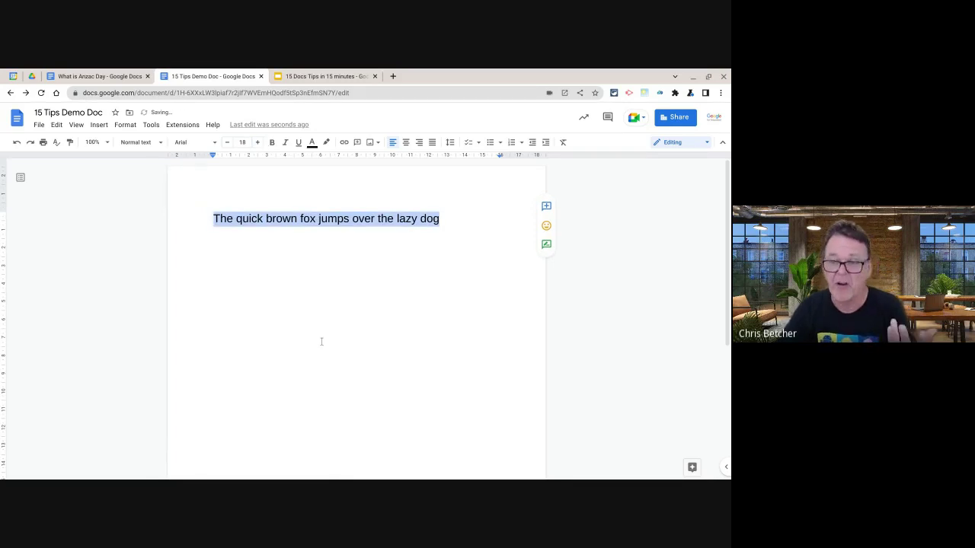
Try removing Finger Paint and Ranchers from the My fonts list of the document's additional fonts
click(213, 143)
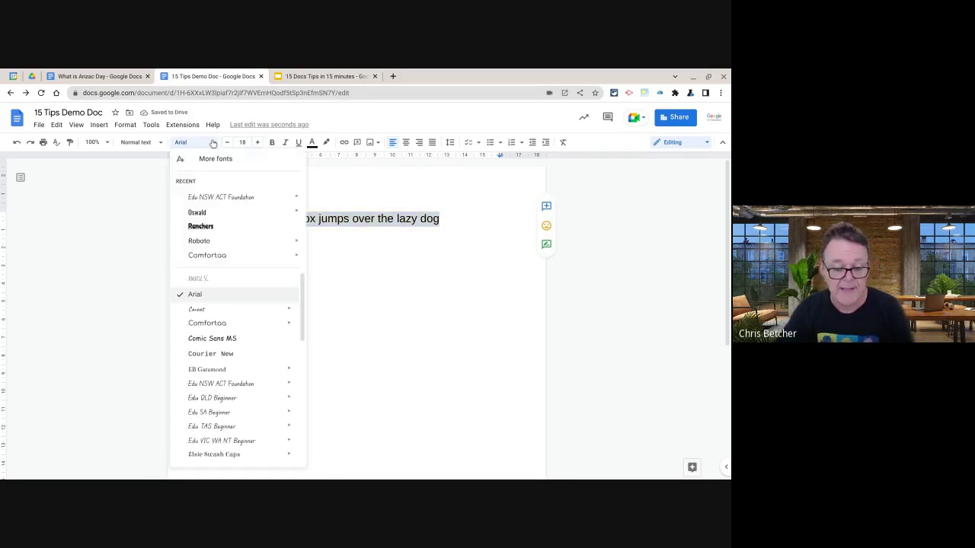
scroll(196, 436, down, 1)
scroll(197, 436, down, 5)
scroll(196, 436, up, 5)
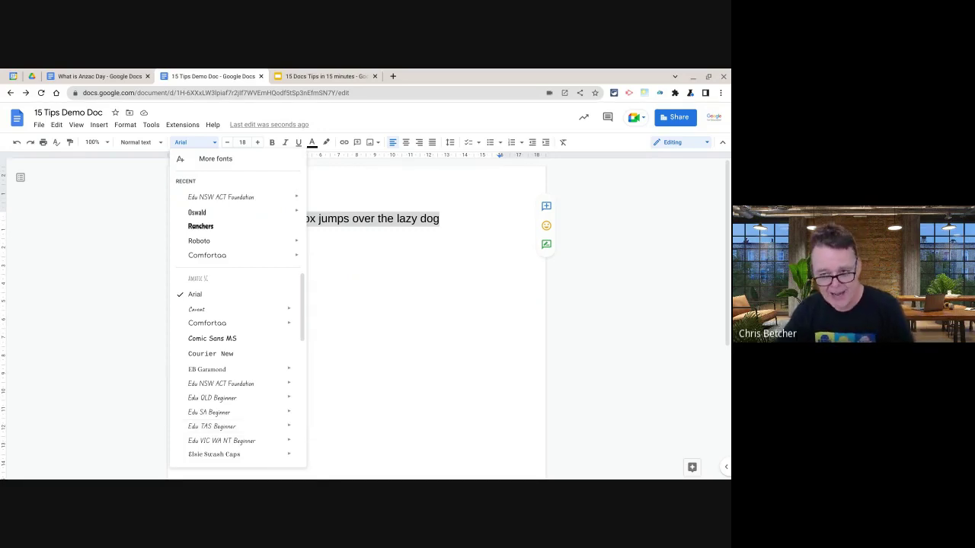
click(219, 165)
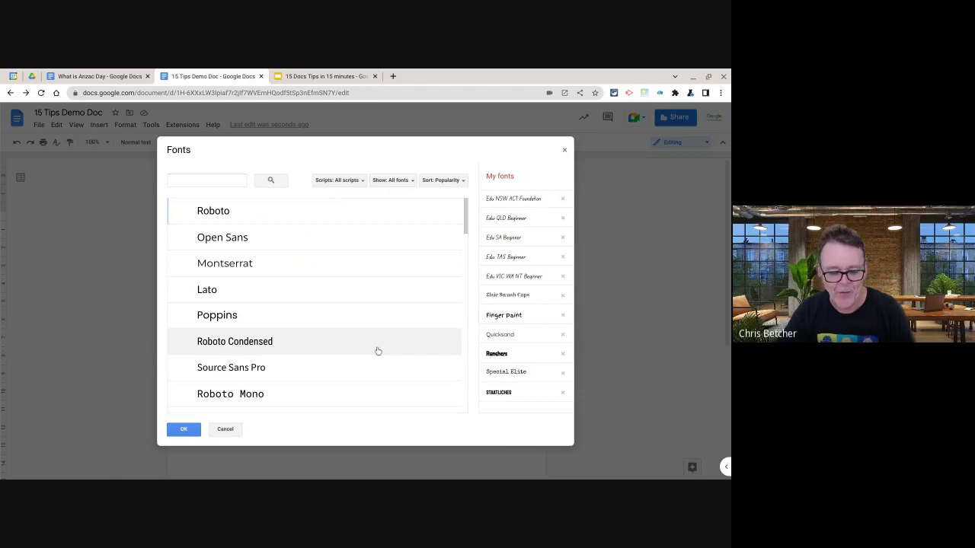
click(562, 315)
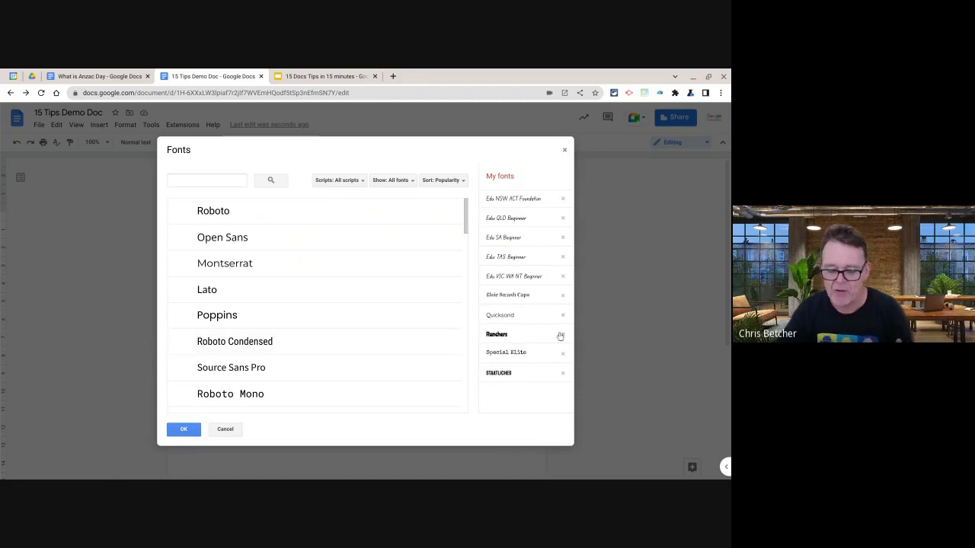
click(562, 336)
Try adding Anton and Bebas Neue to My fonts, and close the fonts dialog without saving
scroll(258, 358, down, 10)
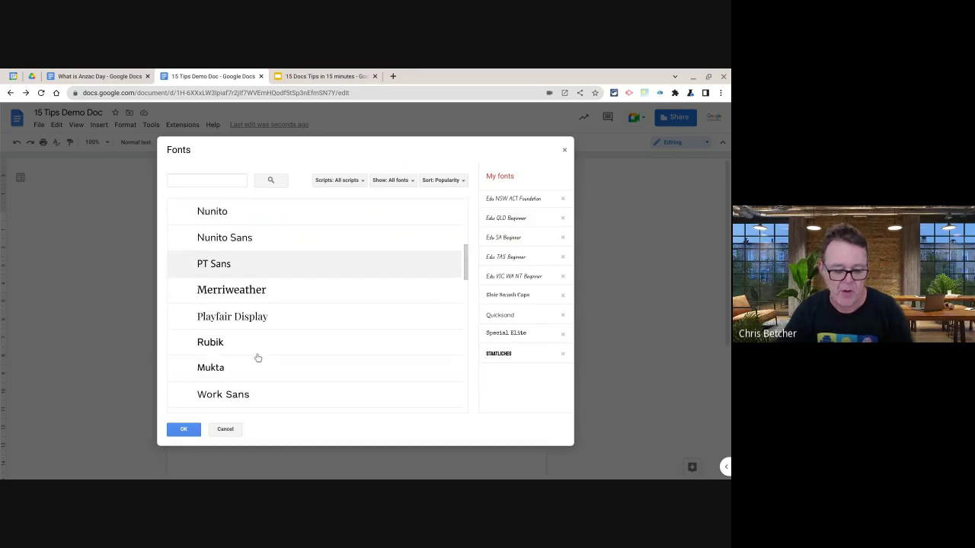
scroll(257, 358, down, 5)
scroll(252, 351, down, 1)
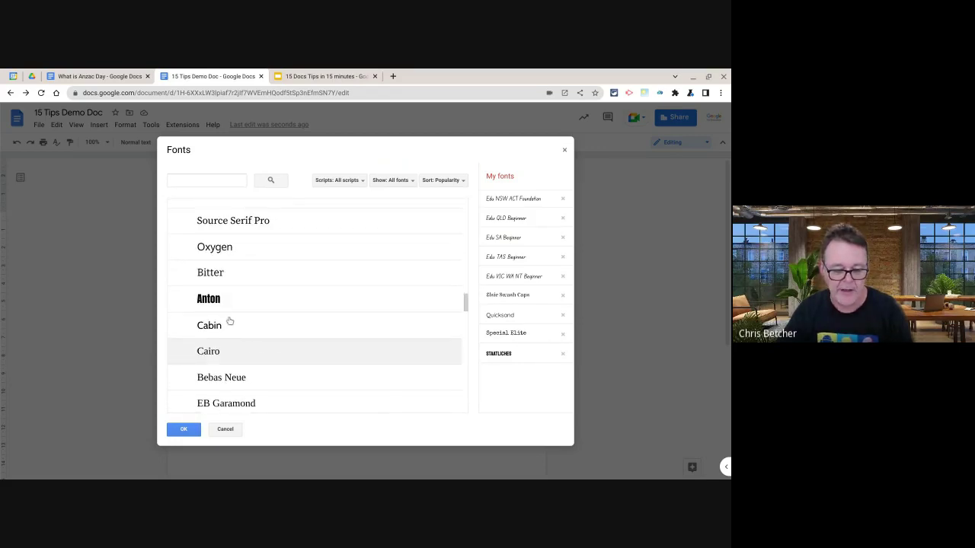
click(224, 308)
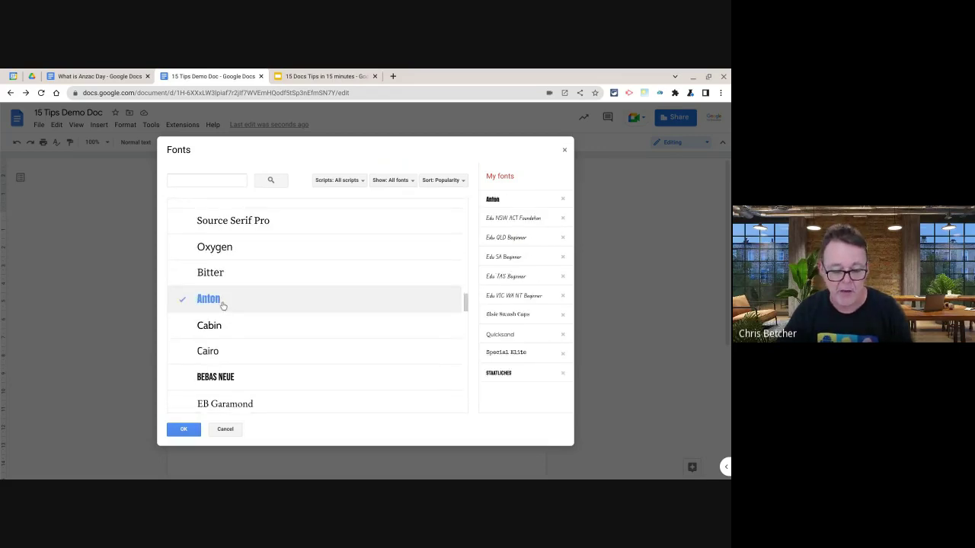
click(216, 379)
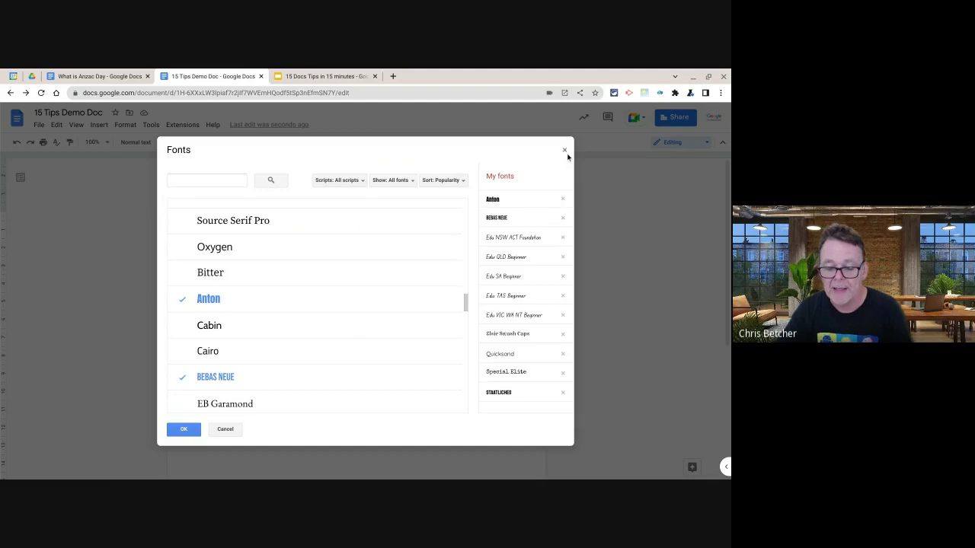
key(Escape)
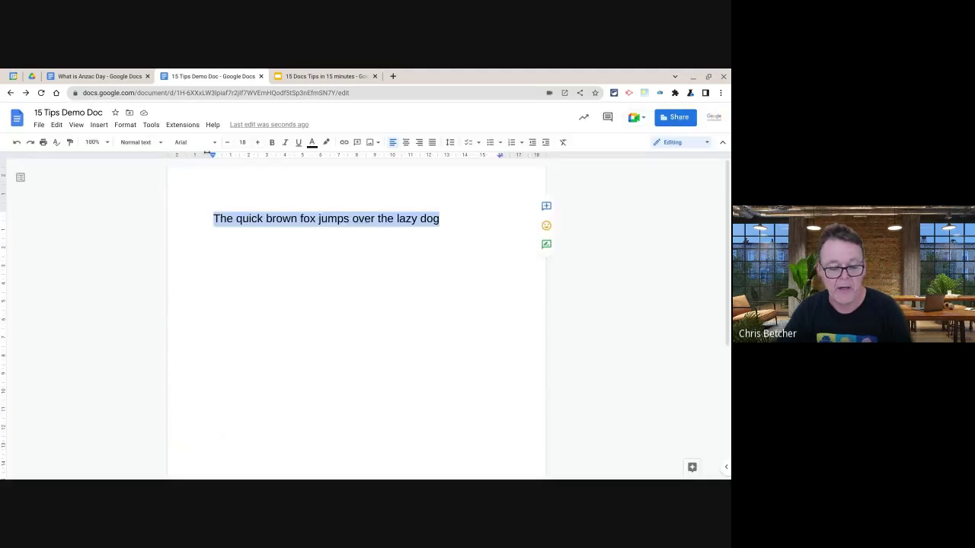
Look through the document's list of available fonts and leave it without choosing one
click(199, 142)
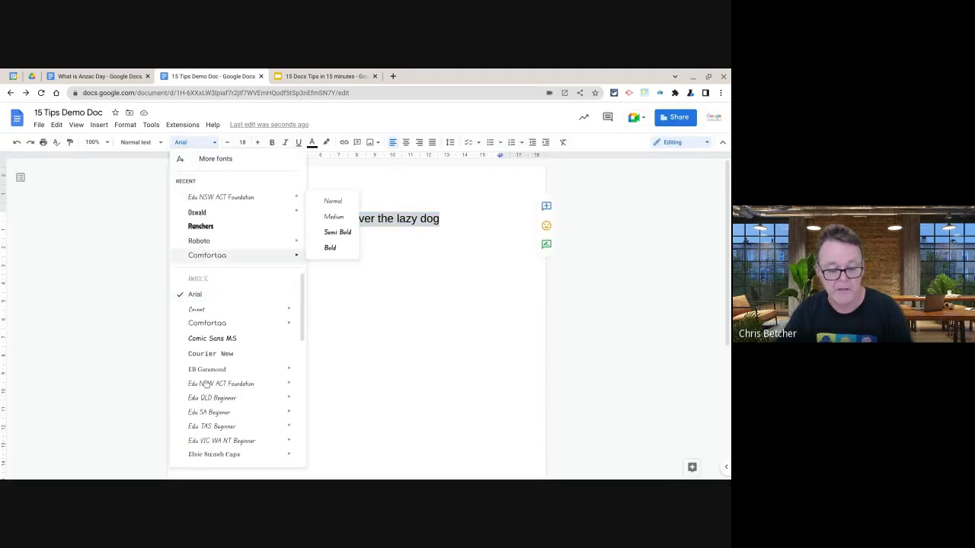
scroll(217, 335, down, 5)
scroll(221, 335, down, 3)
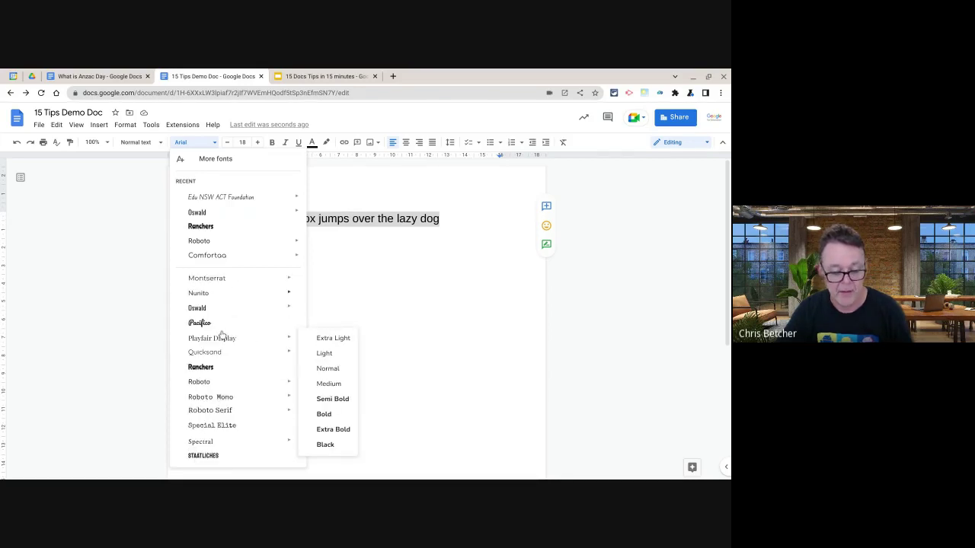
scroll(222, 335, down, 2)
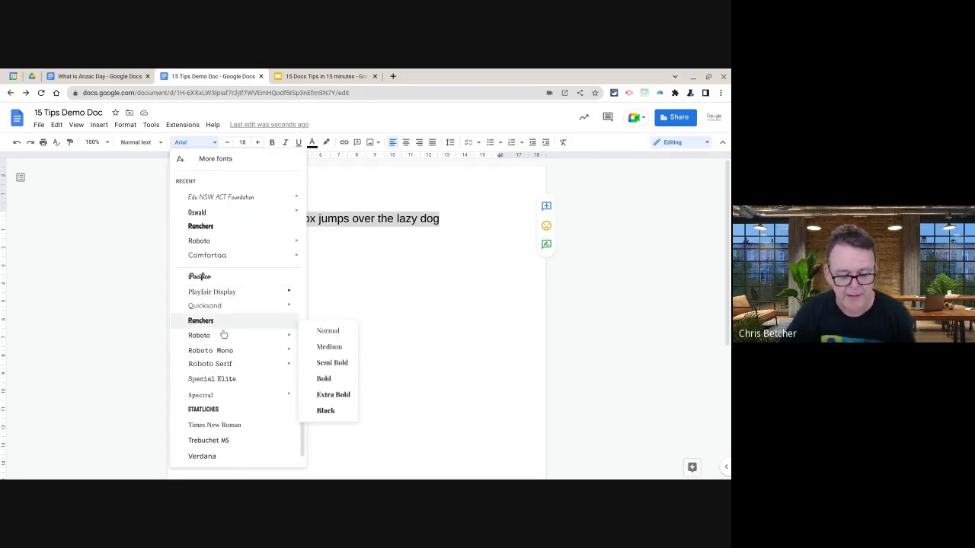
scroll(224, 335, up, 3)
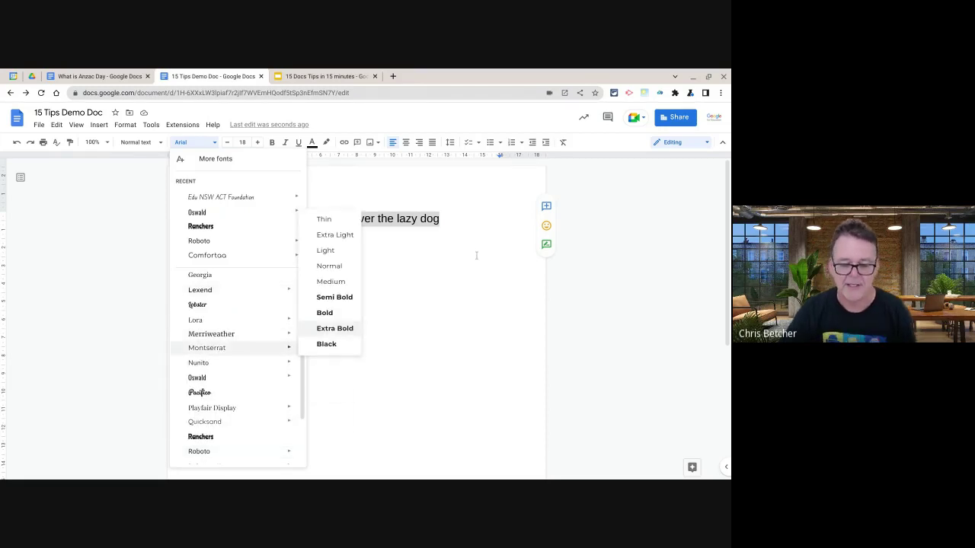
click(465, 278)
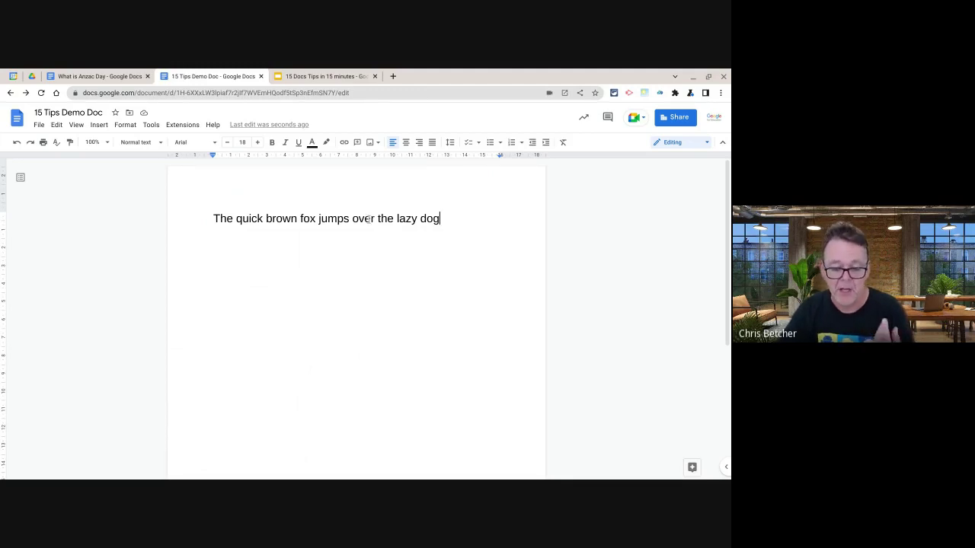
Apply the Edu NSW ACT Foundation font to the whole fox sentence
triple_click(369, 220)
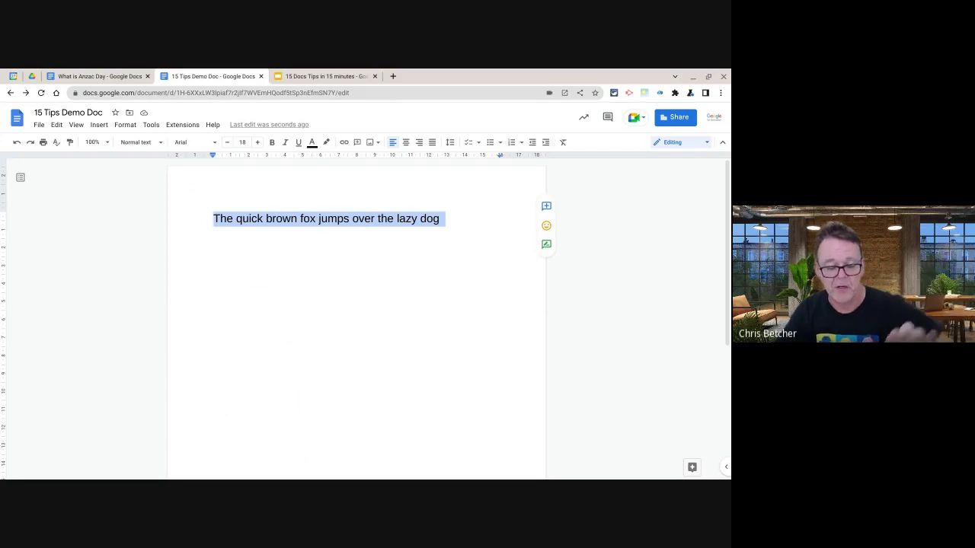
click(201, 143)
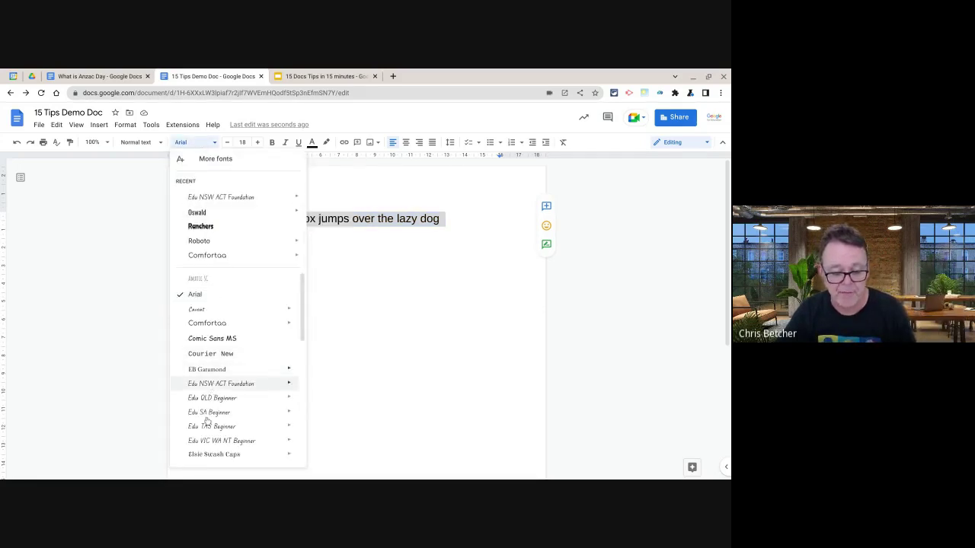
mouse_move(202, 447)
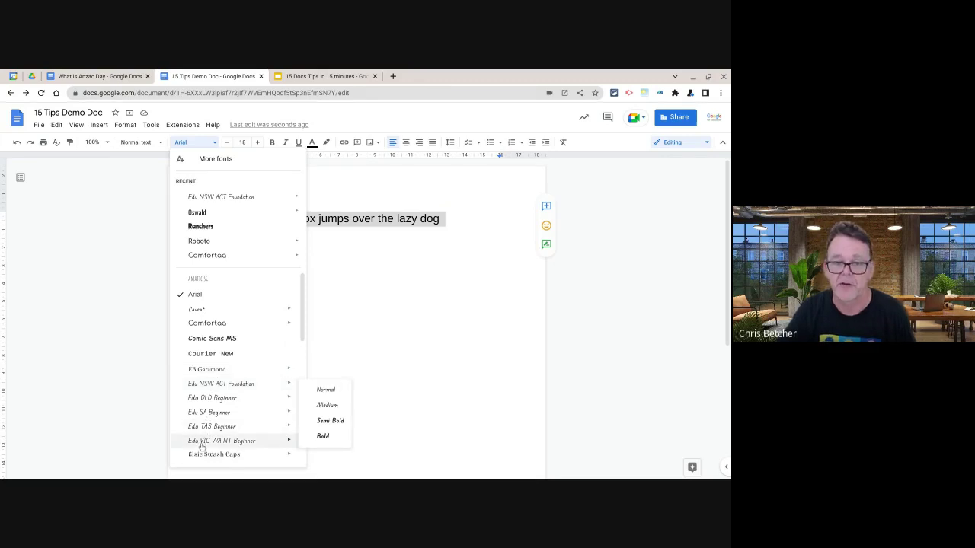
mouse_move(218, 404)
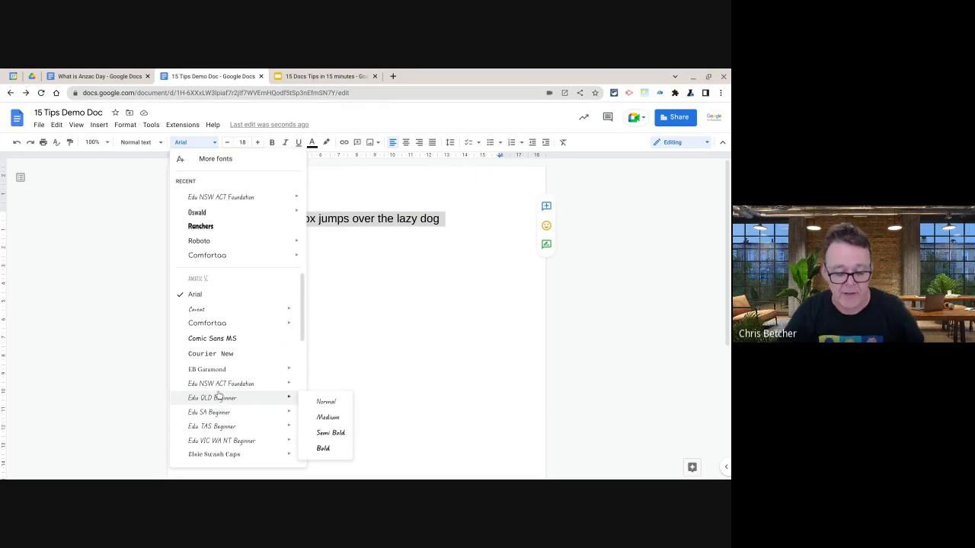
click(336, 386)
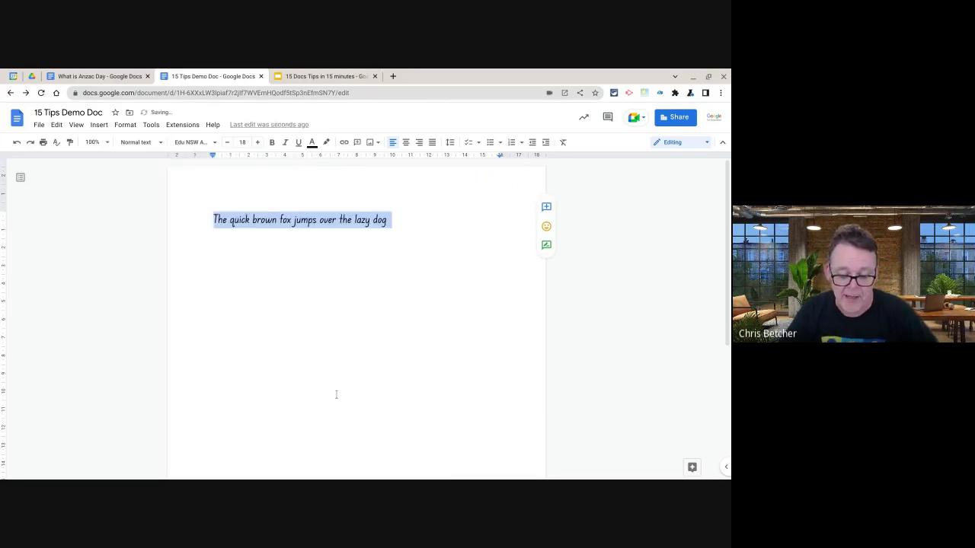
click(364, 315)
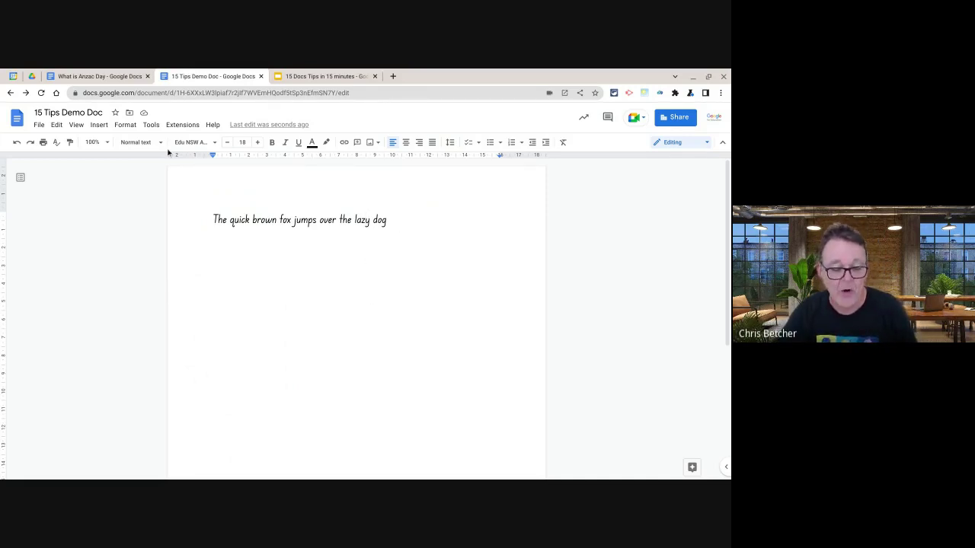
Search the additional fonts for "edu" and close the fonts dialog without changes
click(194, 143)
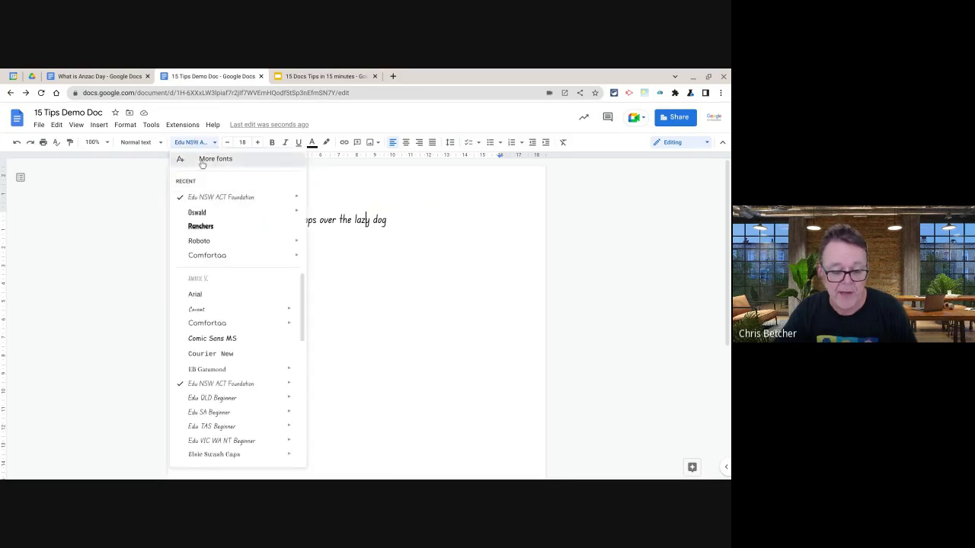
click(202, 162)
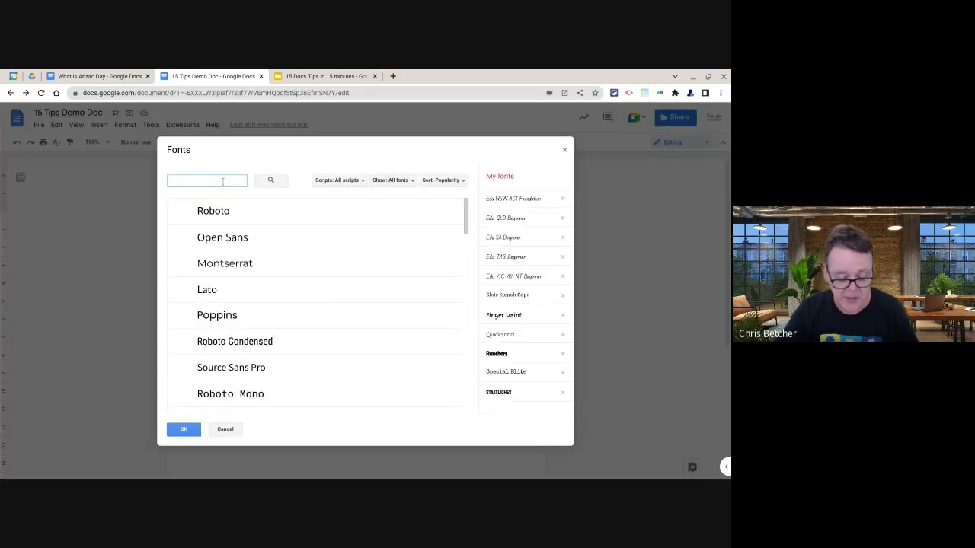
text(edu)
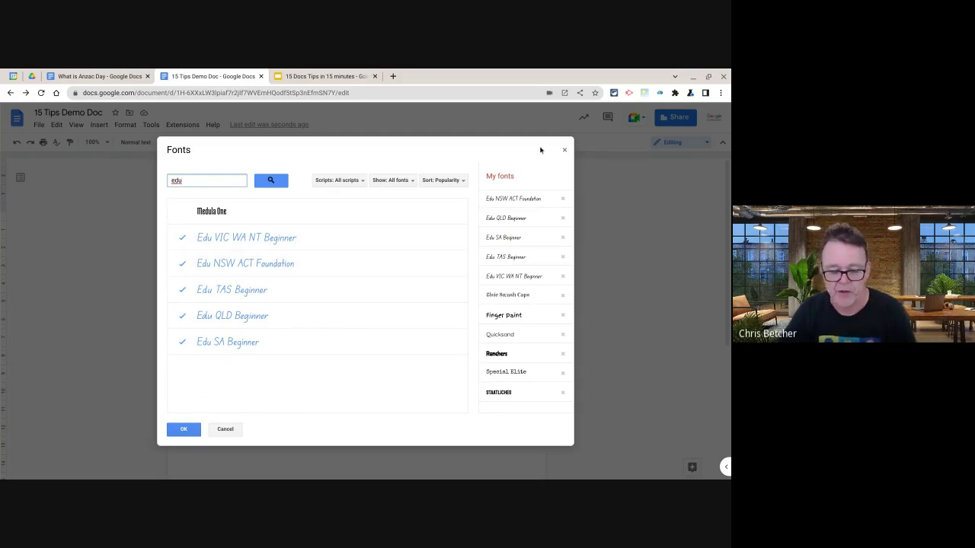
click(226, 430)
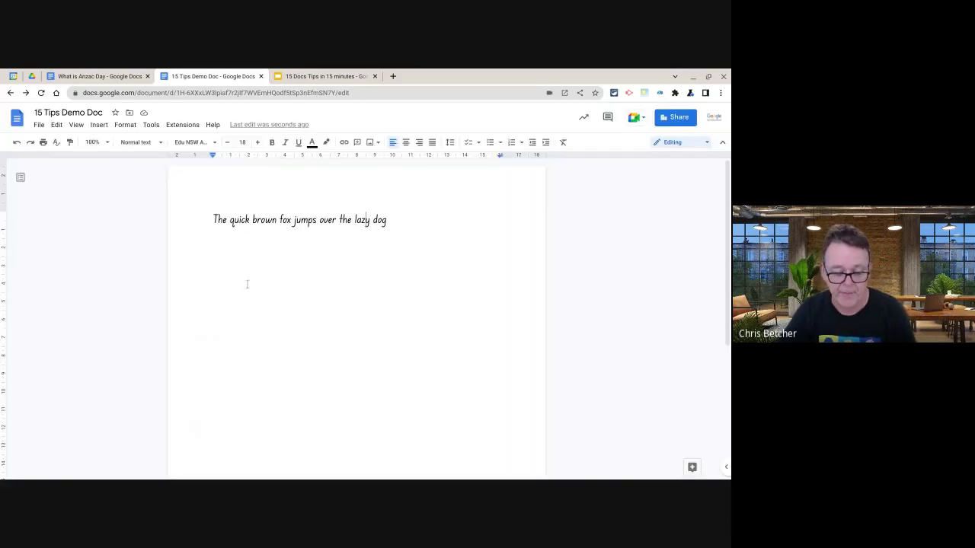
Show the "Collaborate with others" slide in the 15 Docs Tips in 15 minutes presentation, and return to the 15 Tips Demo Doc
click(341, 77)
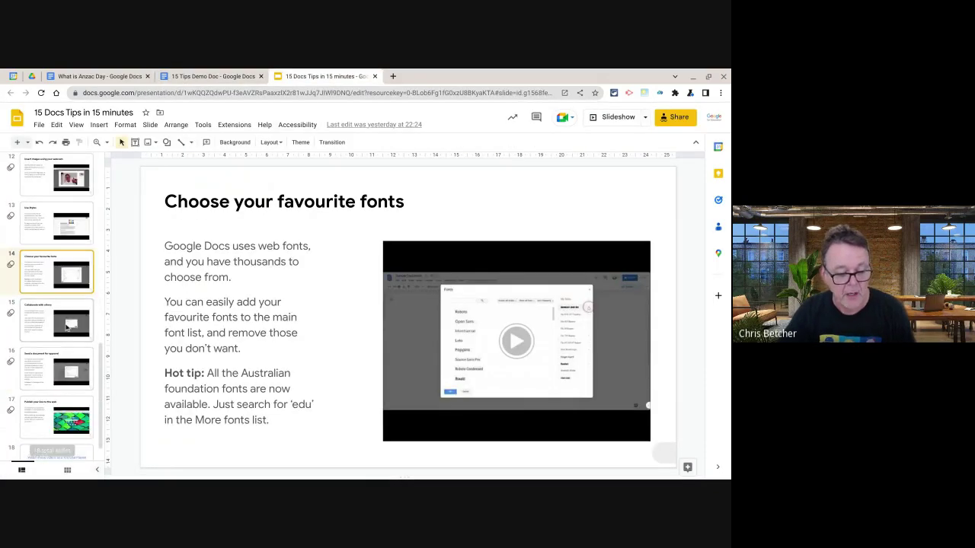
click(67, 326)
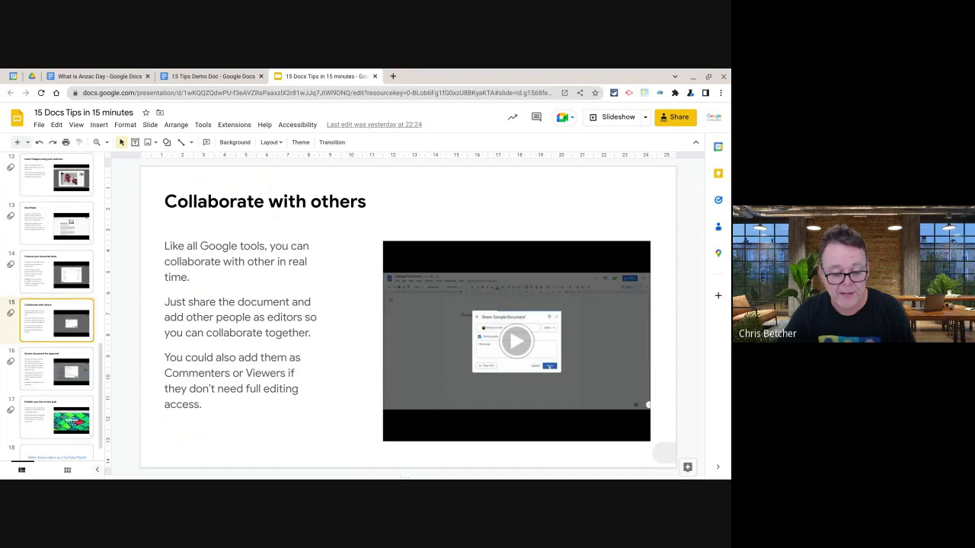
click(211, 77)
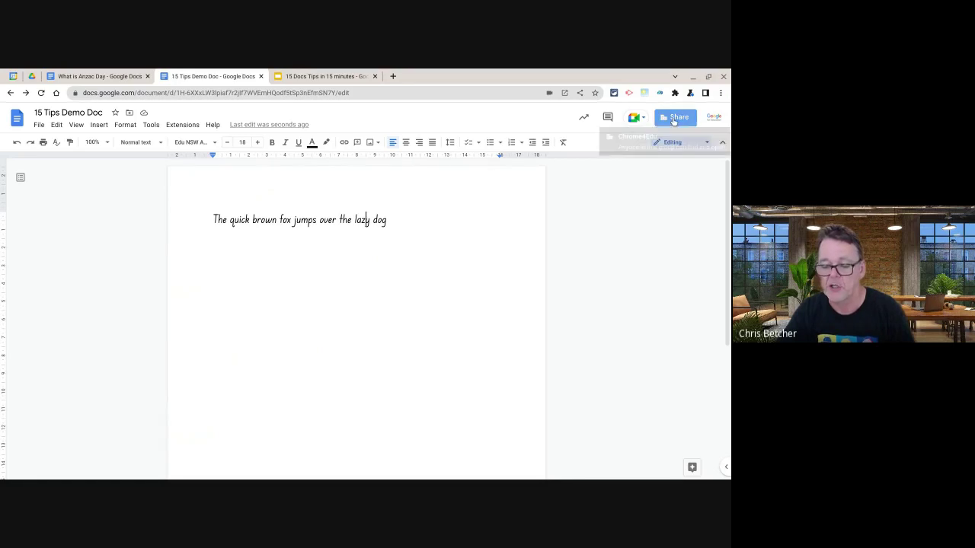
Try to share the document with an external contact as Editor, cancel the invitation and close the sharing settings
click(674, 121)
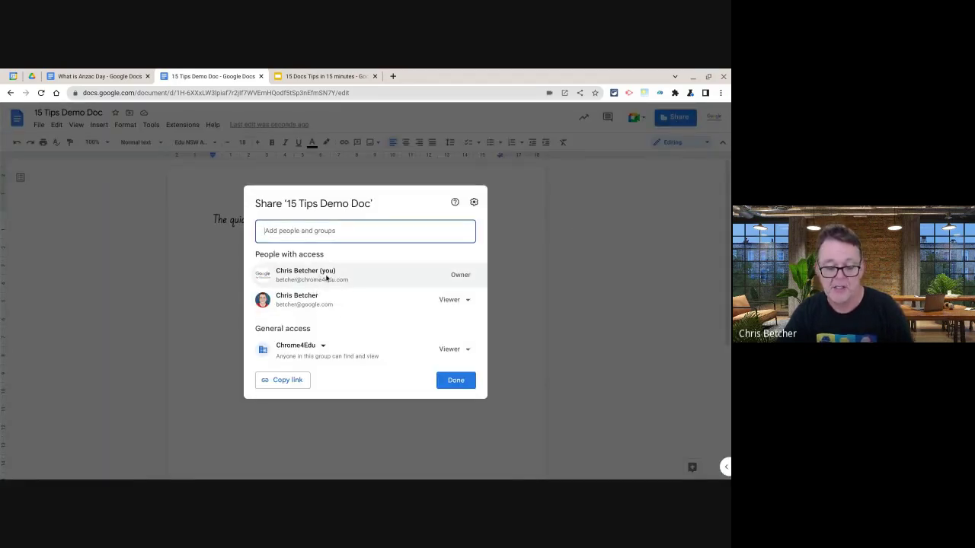
mouse_move(334, 305)
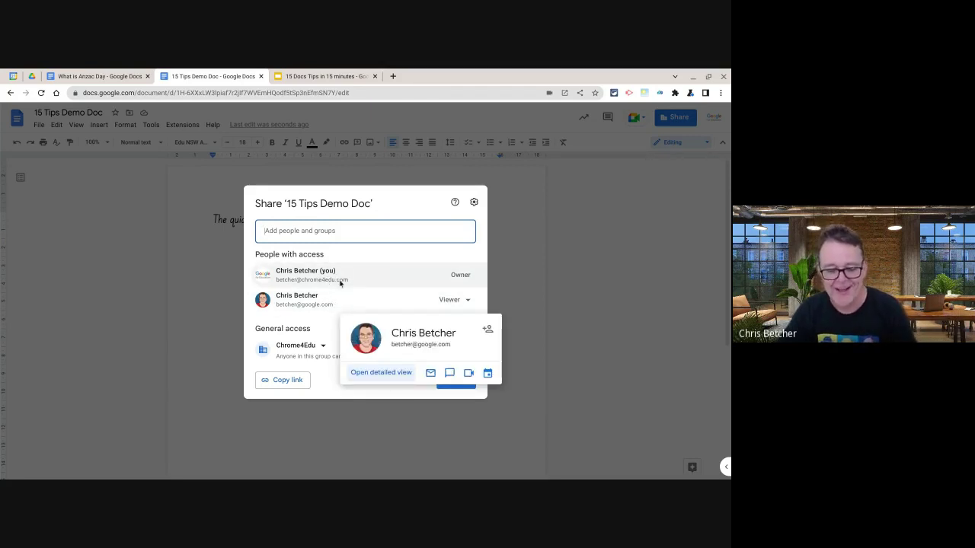
click(337, 230)
text(kimn)
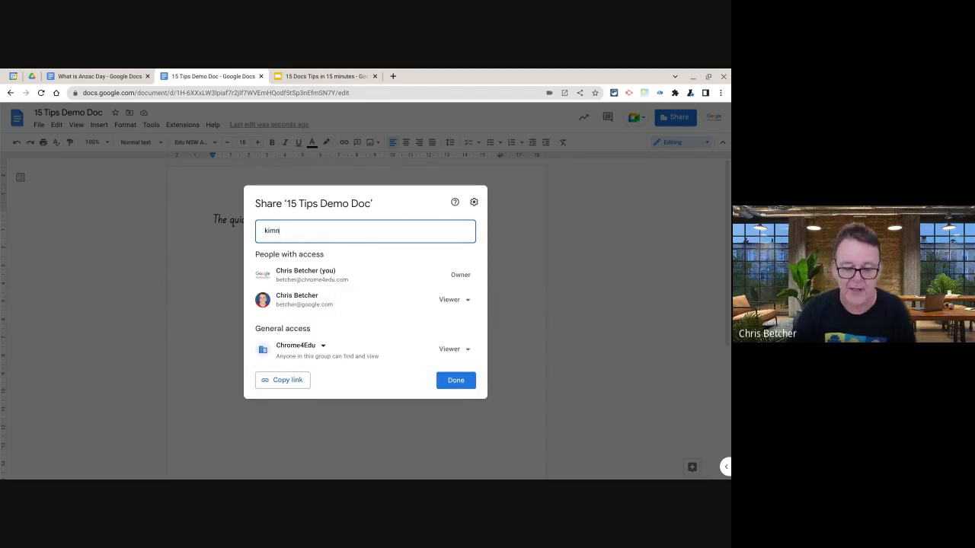
key(BackSpace)
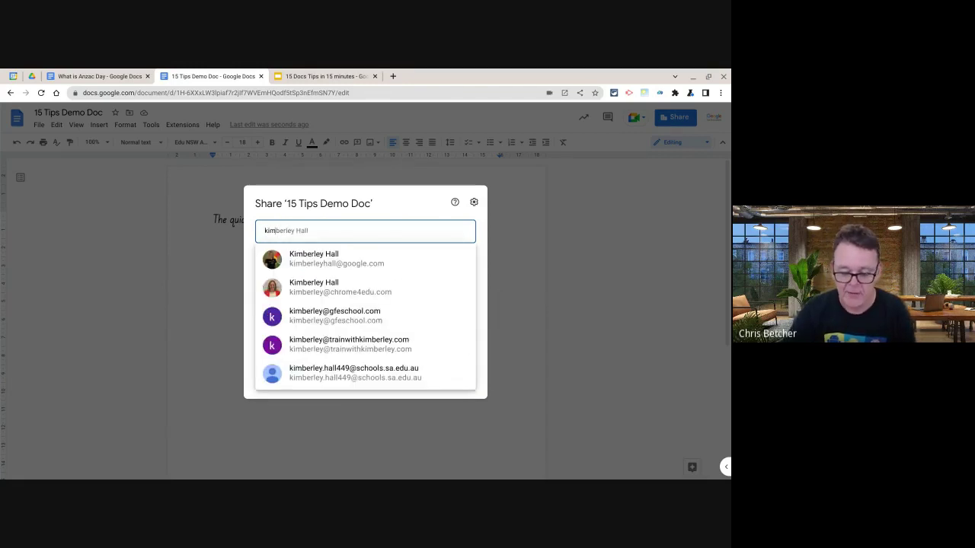
click(343, 260)
click(465, 255)
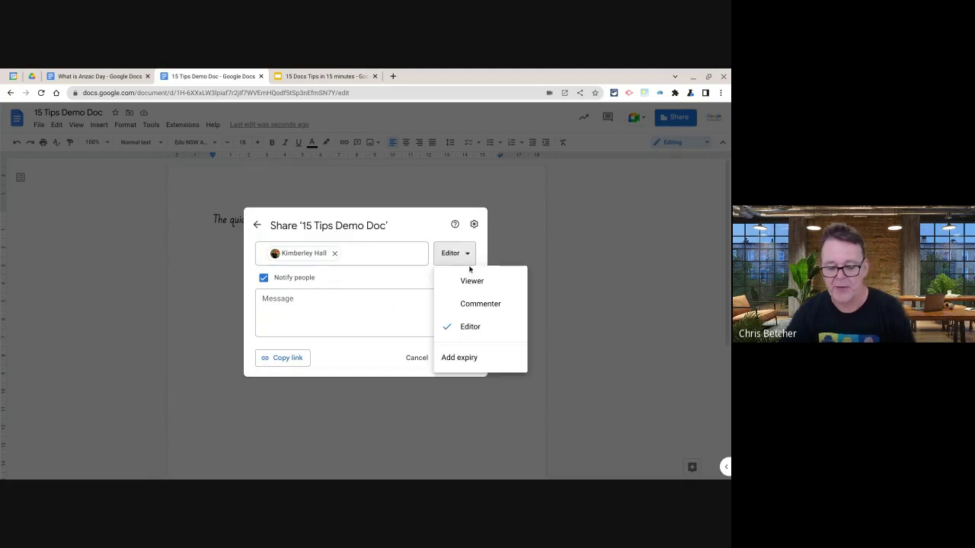
click(461, 329)
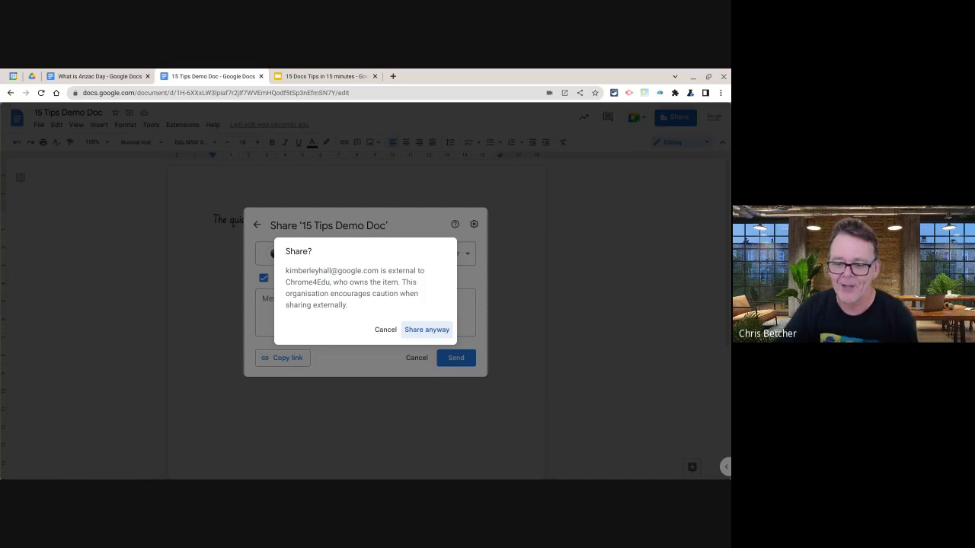
click(385, 329)
click(411, 357)
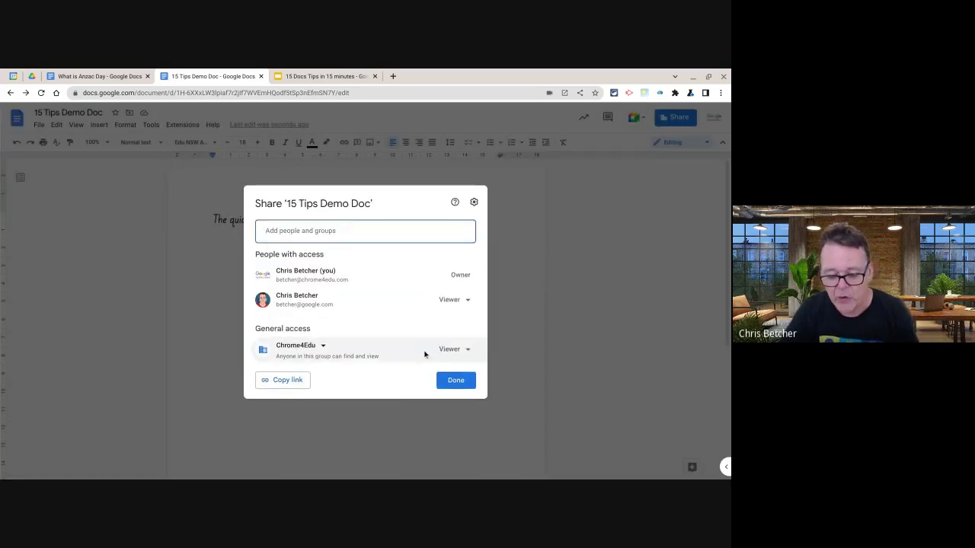
click(456, 380)
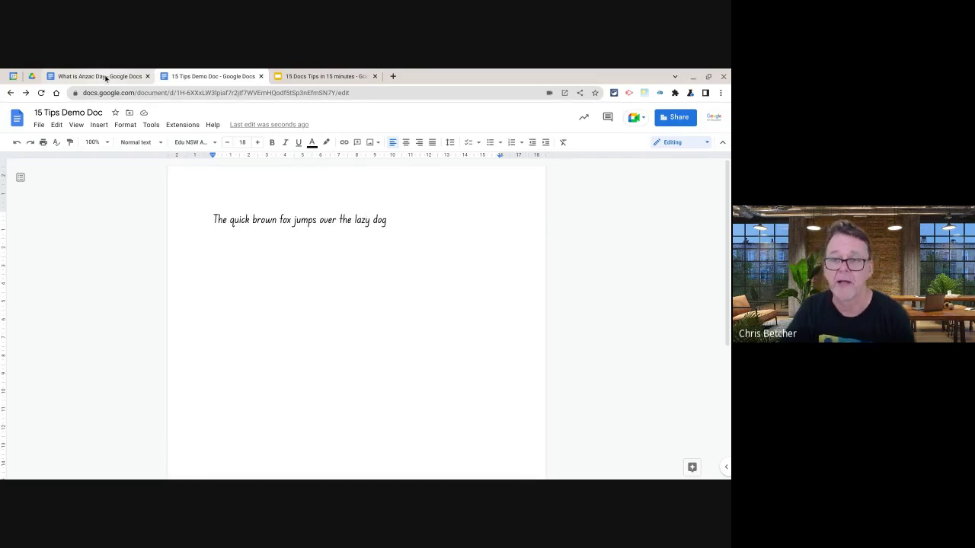
Show the "Send a document for approval" slide in the 15 Docs Tips in 15 minutes presentation, and return to the 15 Tips Demo Doc
click(297, 76)
scroll(68, 351, down, 1)
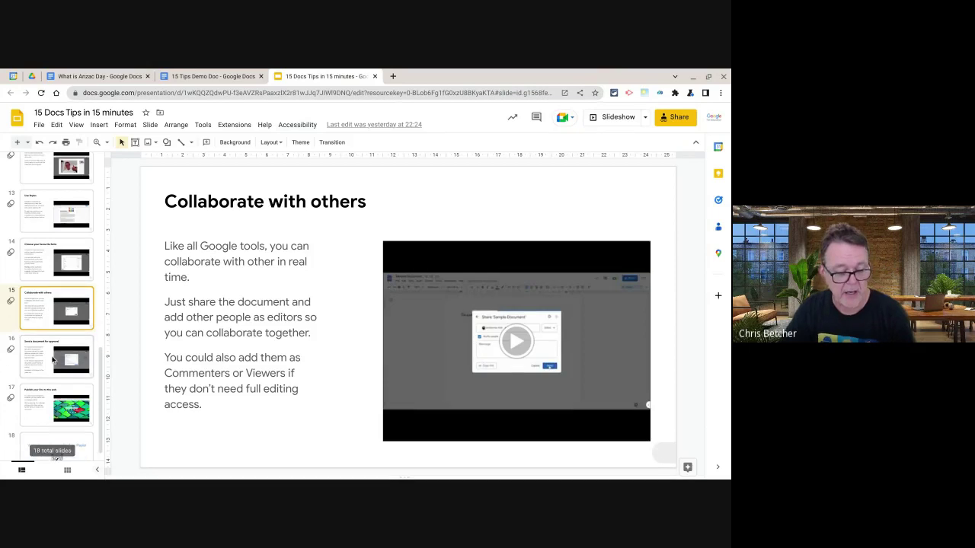
click(55, 361)
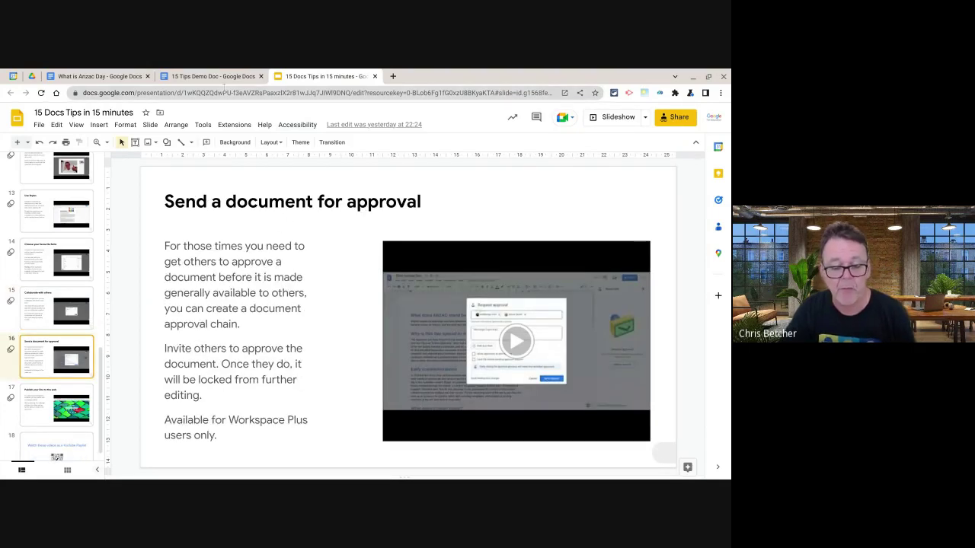
click(197, 77)
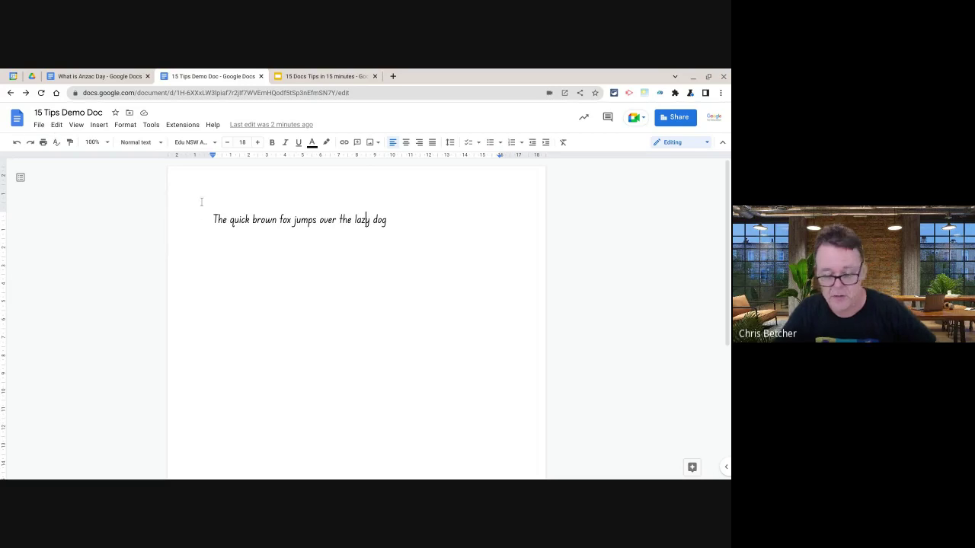
Start an approval request for the document and add two contacts as approvers
click(38, 125)
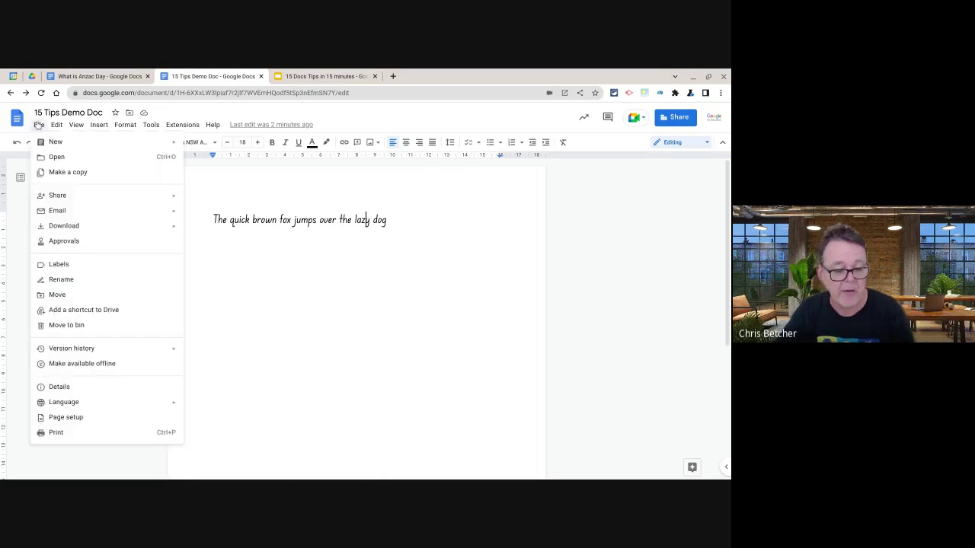
click(55, 244)
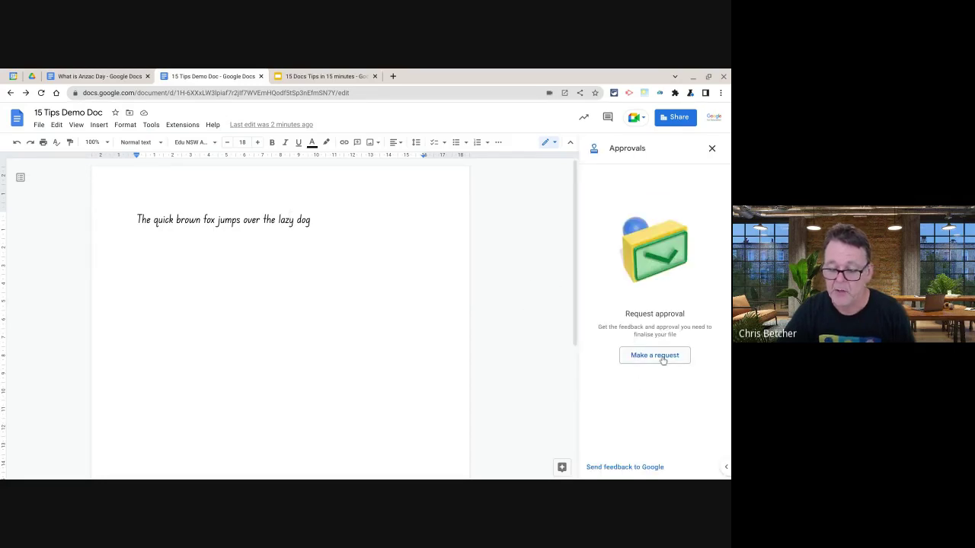
click(663, 359)
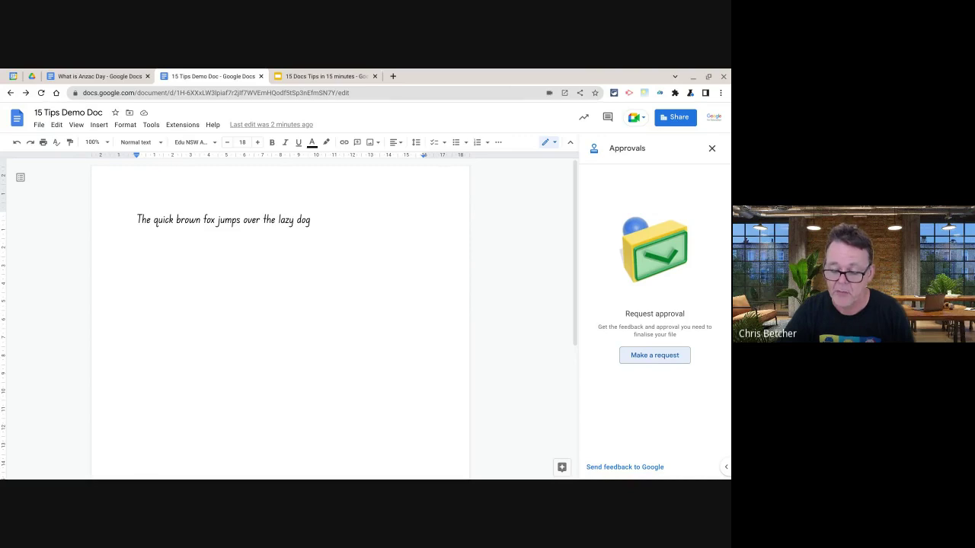
click(646, 359)
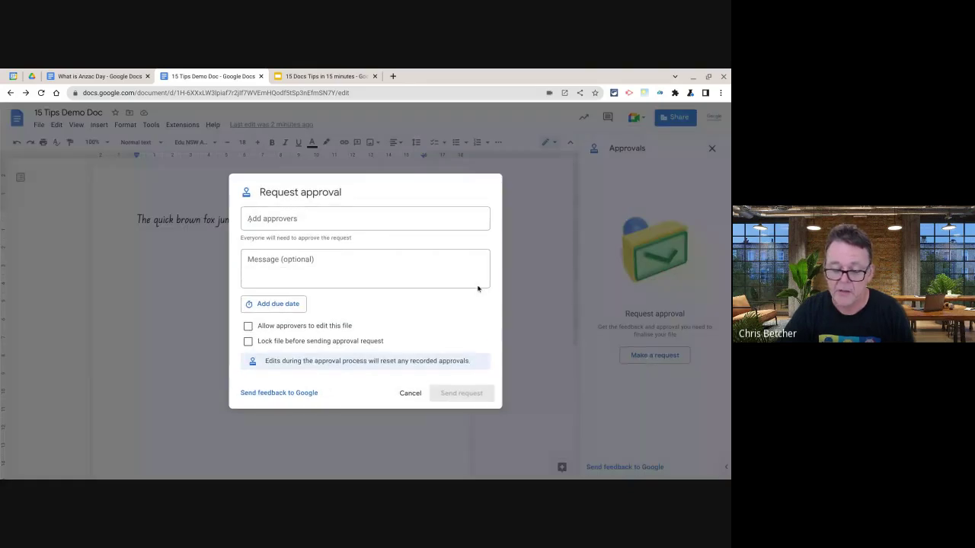
click(311, 223)
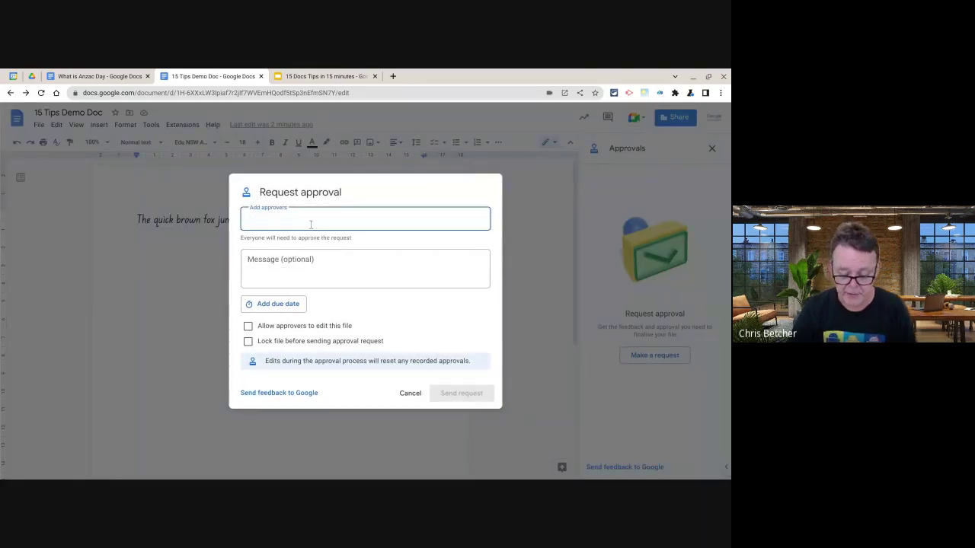
text(kimb)
click(295, 254)
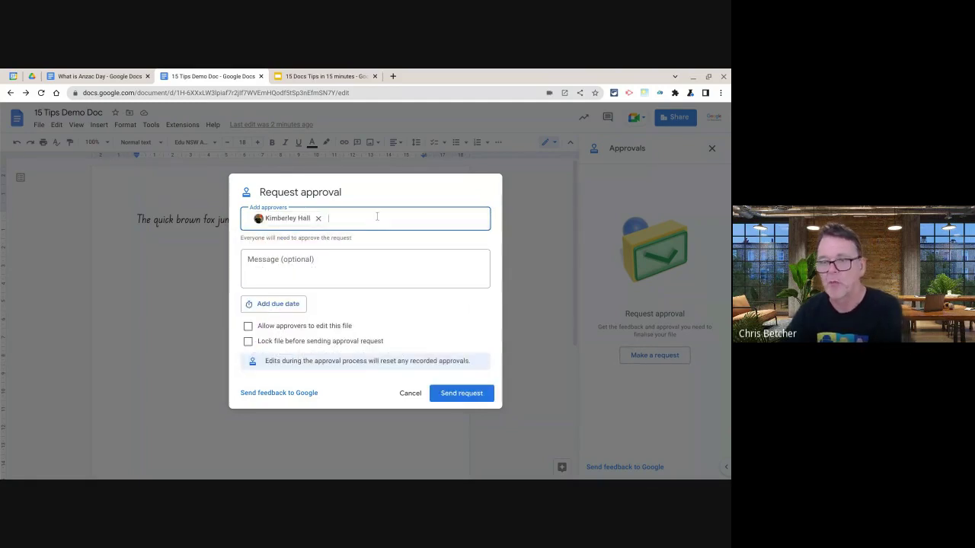
text(steve)
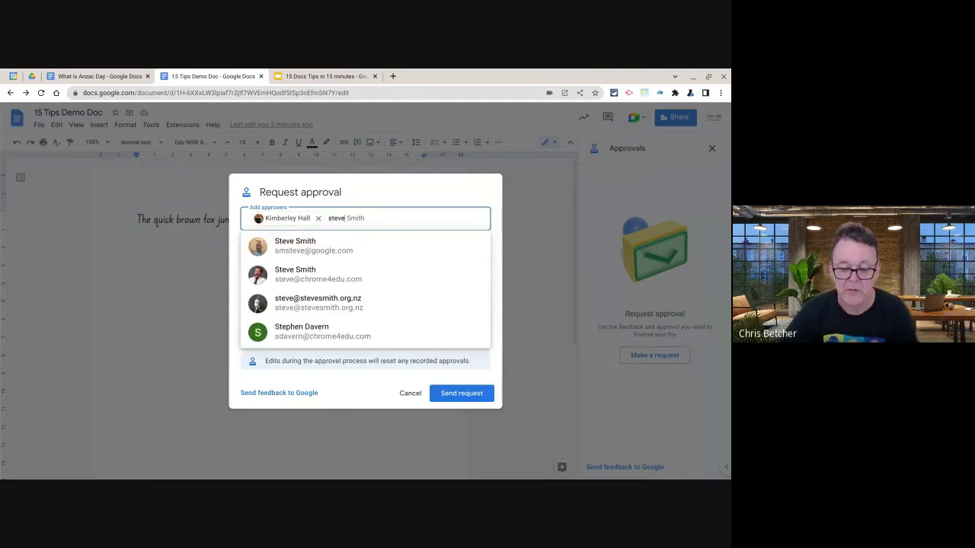
click(338, 247)
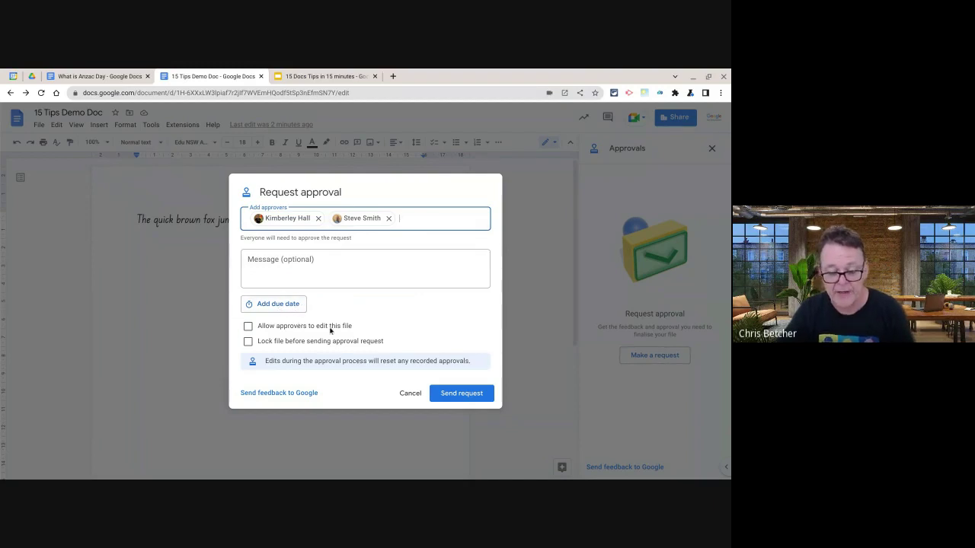
Send the approval request and share the document with both external approvers as Commenter
click(464, 394)
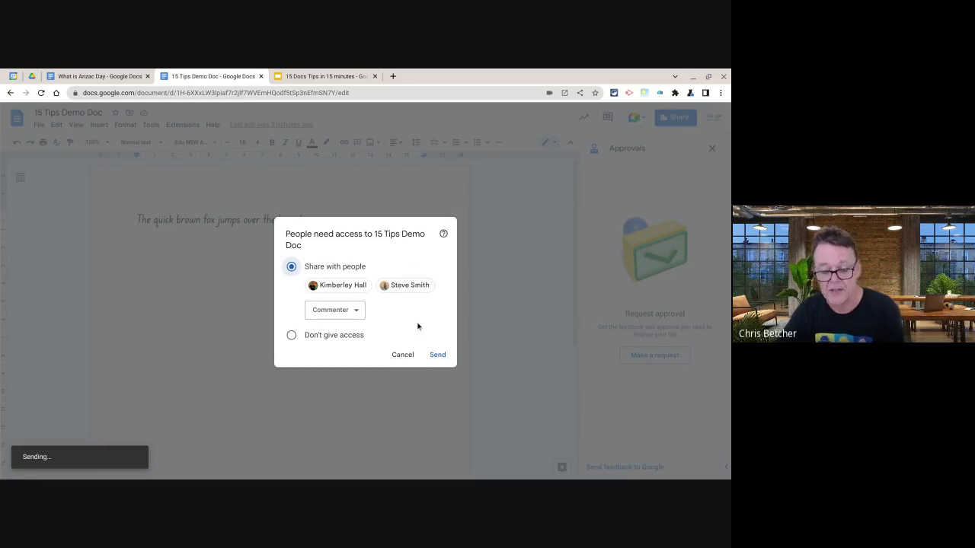
click(439, 357)
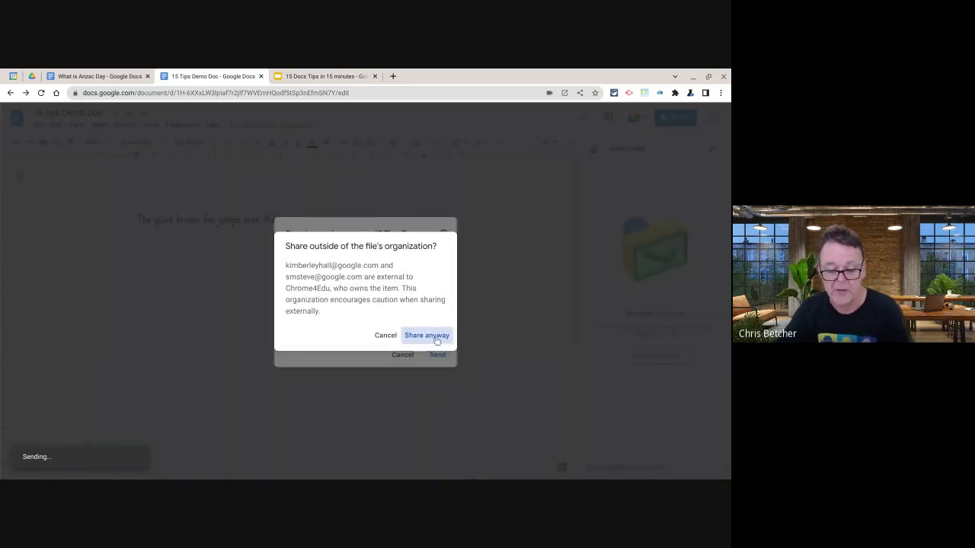
click(438, 337)
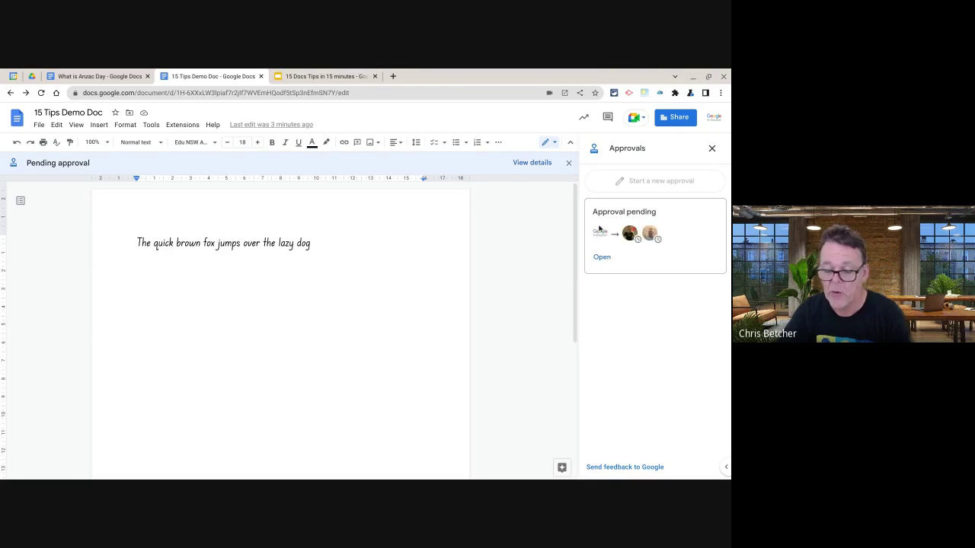
mouse_move(648, 242)
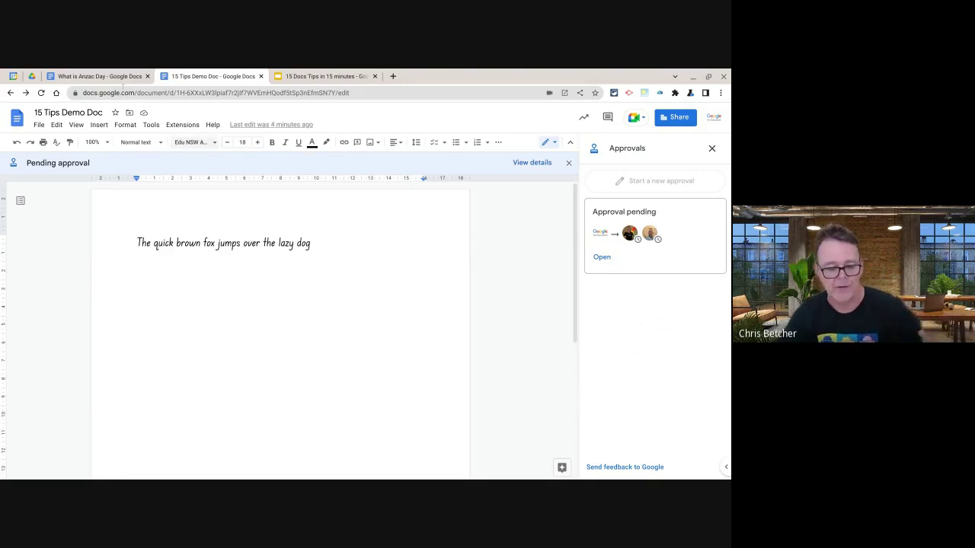
Show the "Publish your Doc to the web" slide in the presentation, and switch to the What is Anzac Day document
click(328, 77)
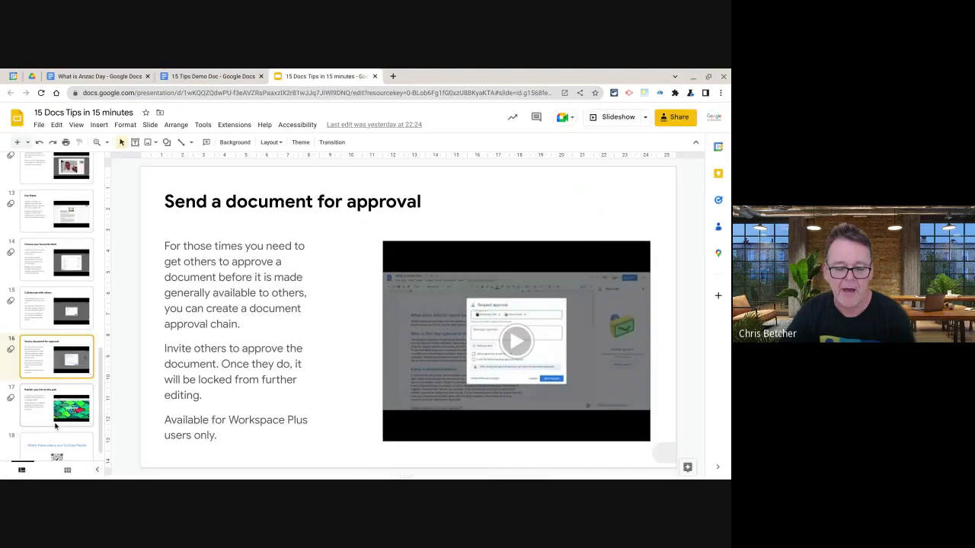
click(33, 406)
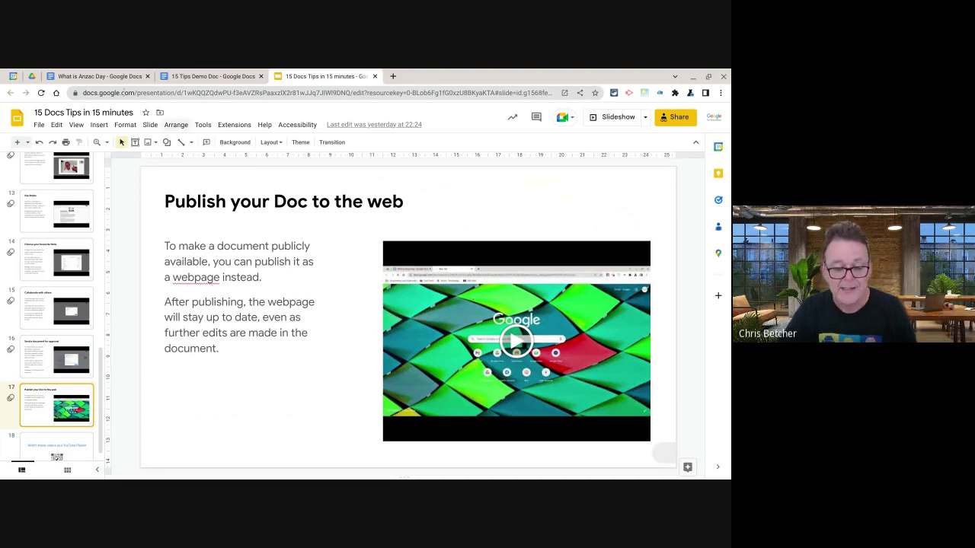
click(114, 79)
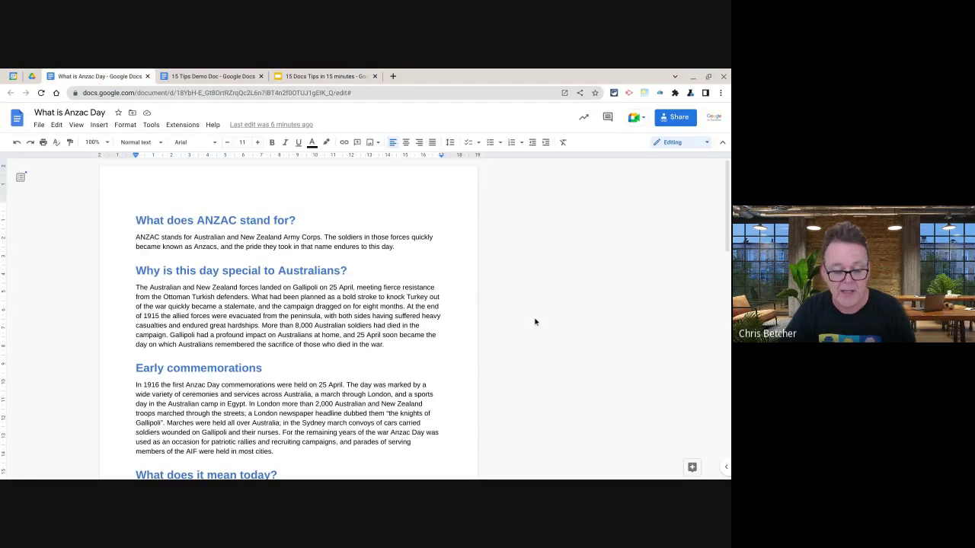
Stop publishing the What is Anzac Day document to the web and close the publishing settings
click(36, 125)
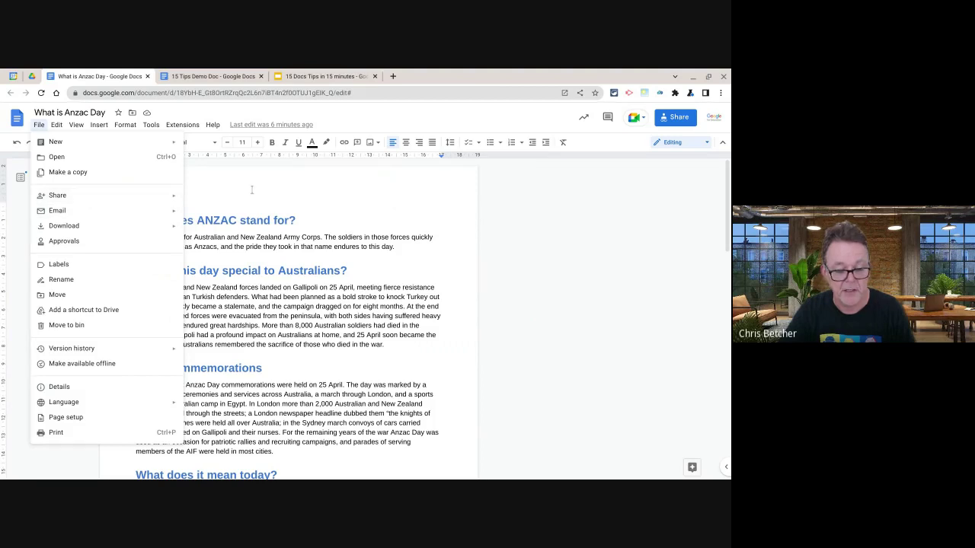
mouse_move(172, 196)
click(217, 214)
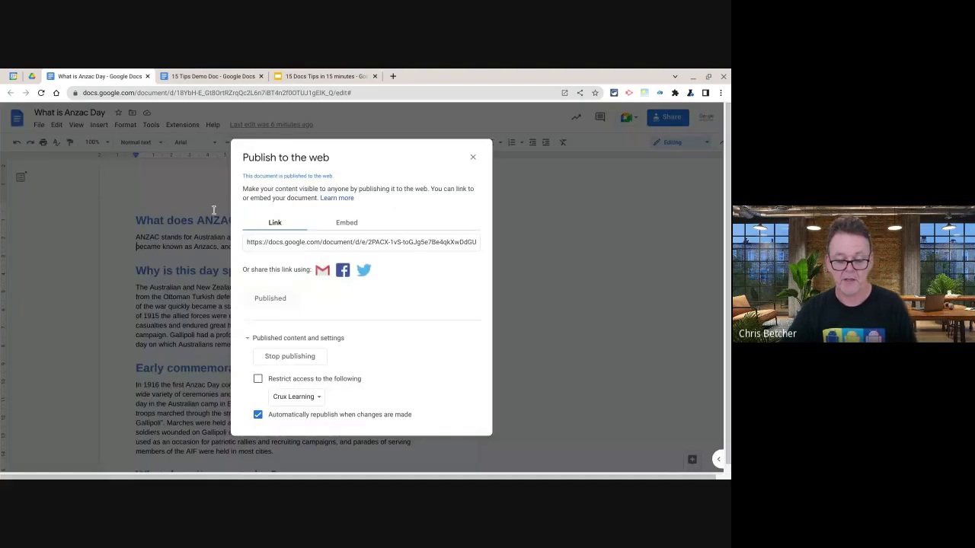
click(280, 357)
click(460, 149)
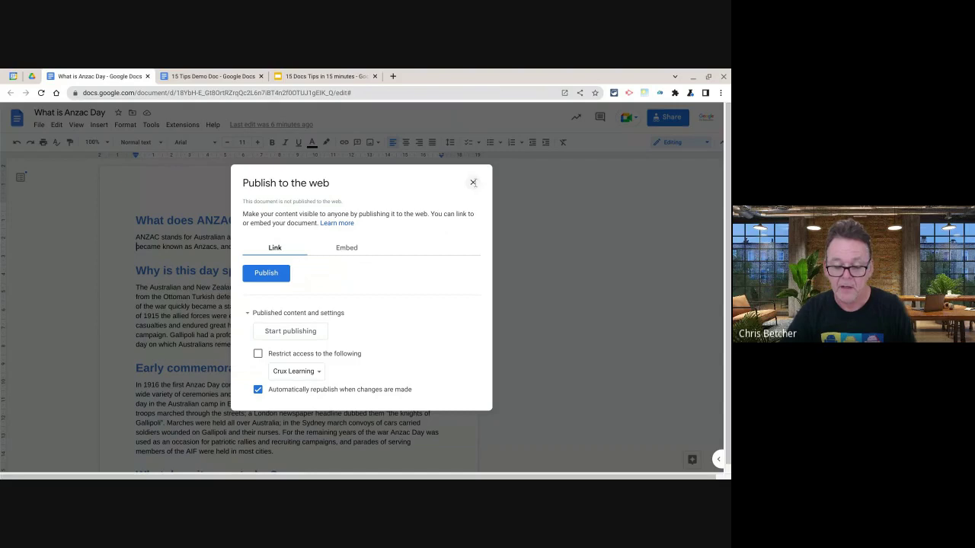
click(554, 304)
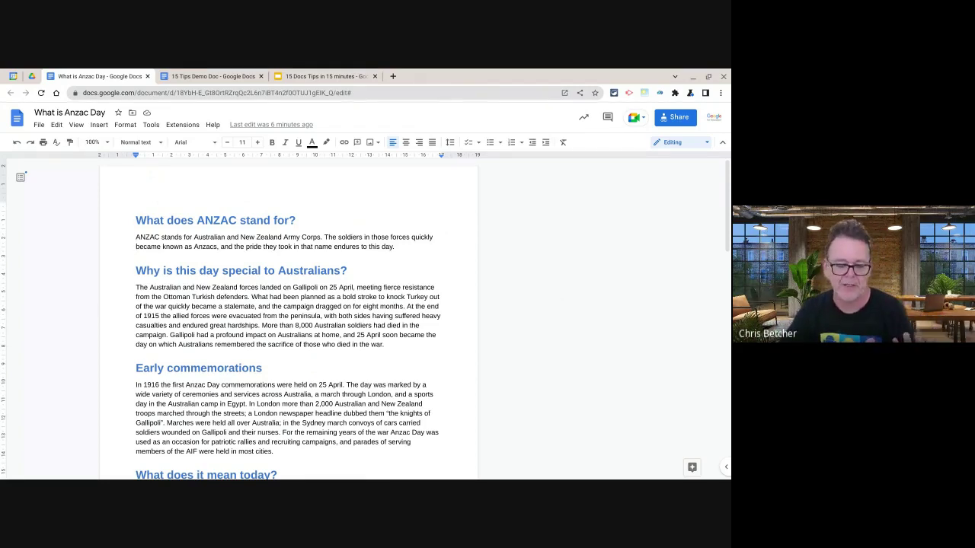
Publish the What is Anzac Day document to the web as a link
click(39, 125)
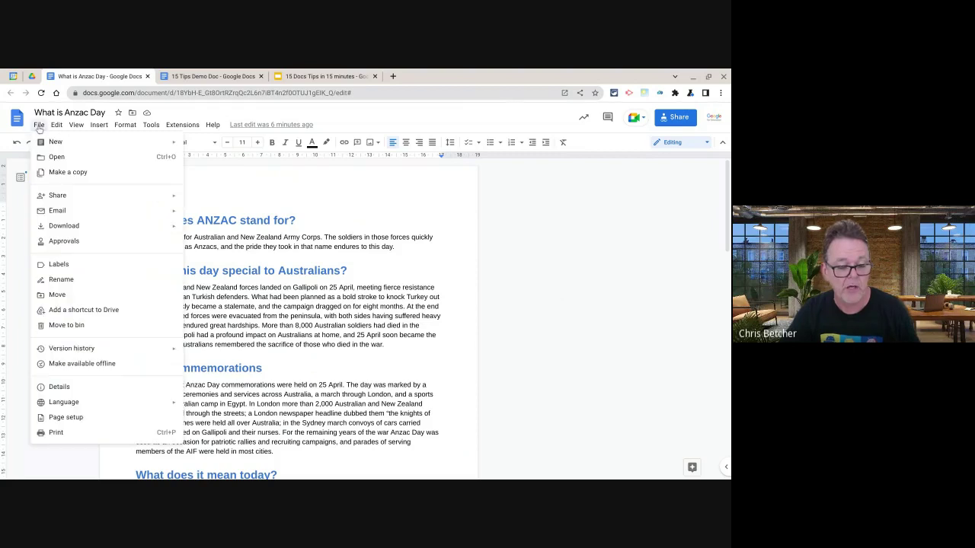
mouse_move(61, 197)
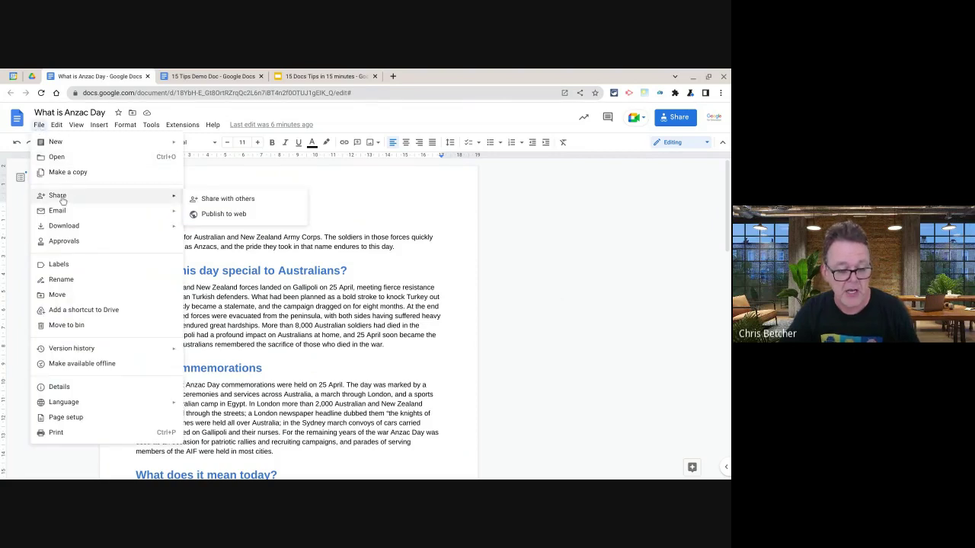
click(213, 216)
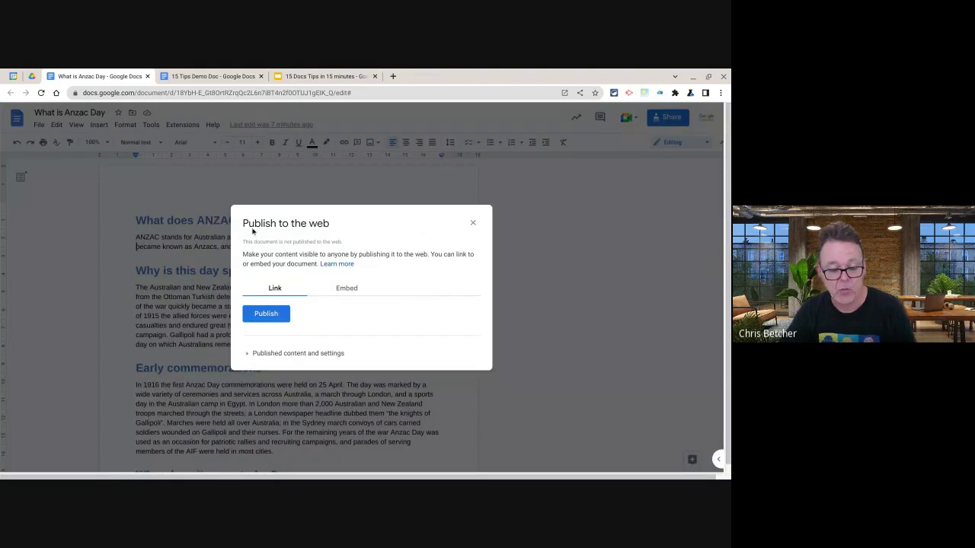
click(270, 314)
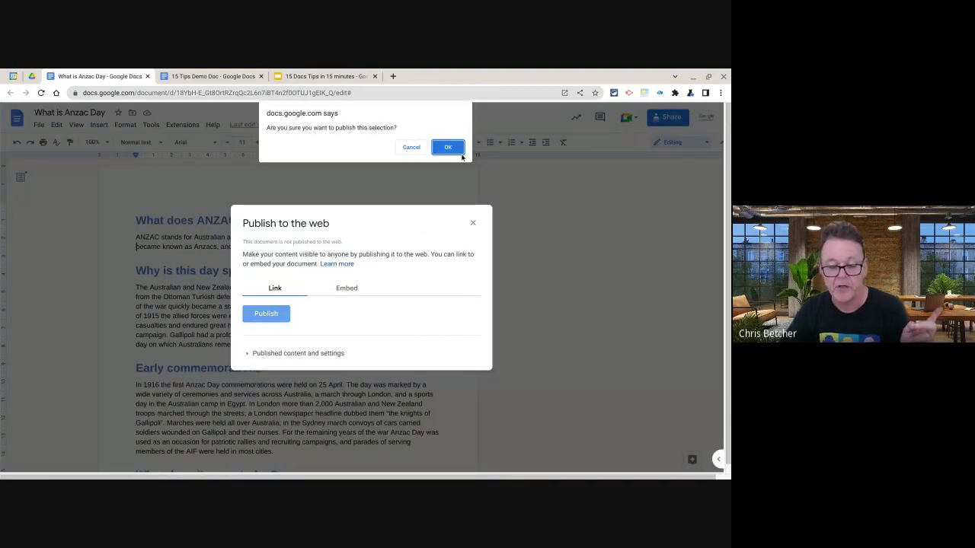
click(455, 148)
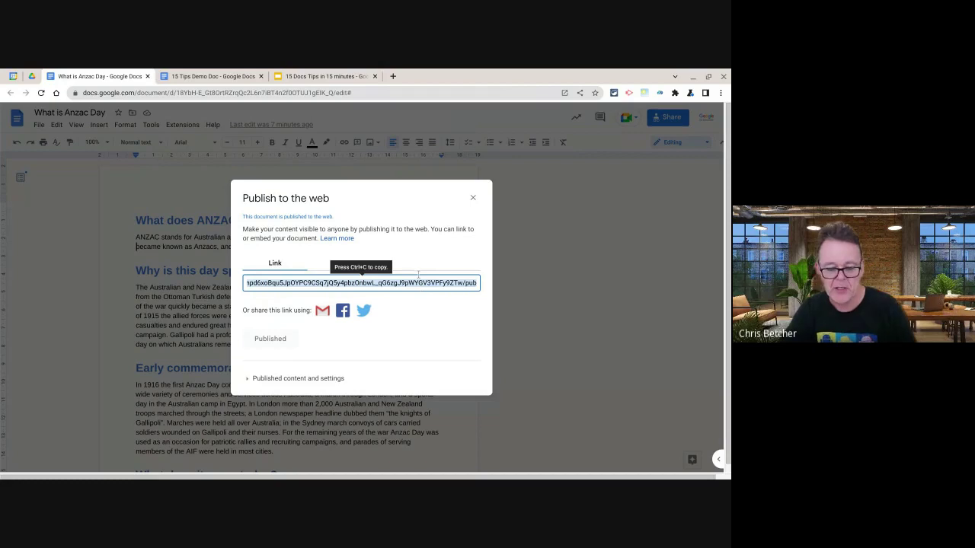
Open the published document's link in a new browser tab and look through the whole web page
click(393, 77)
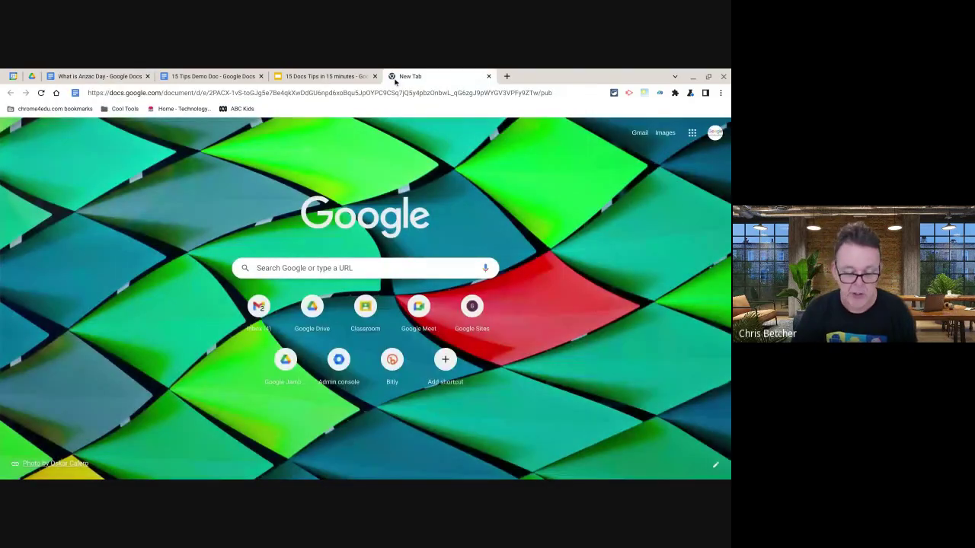
key(Return)
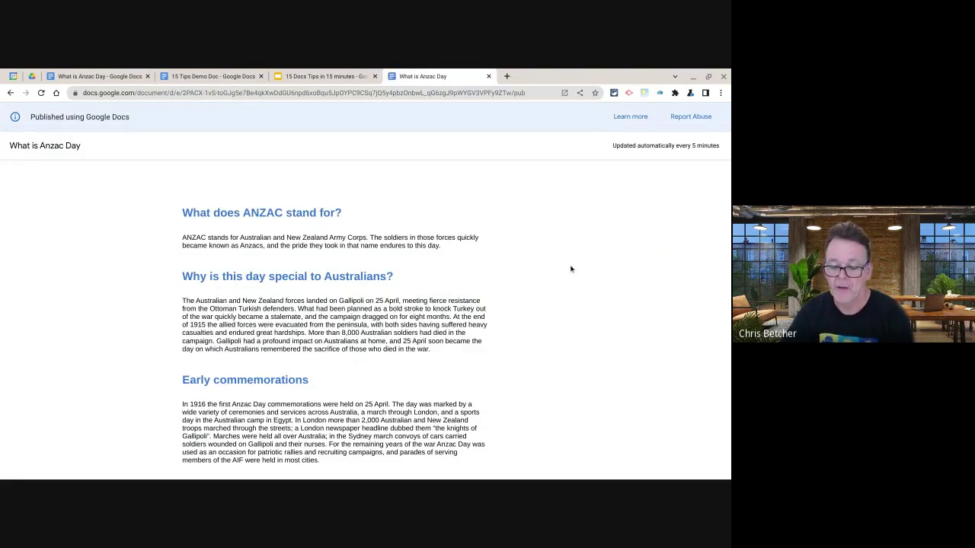
scroll(571, 268, down, 5)
scroll(508, 284, down, 2)
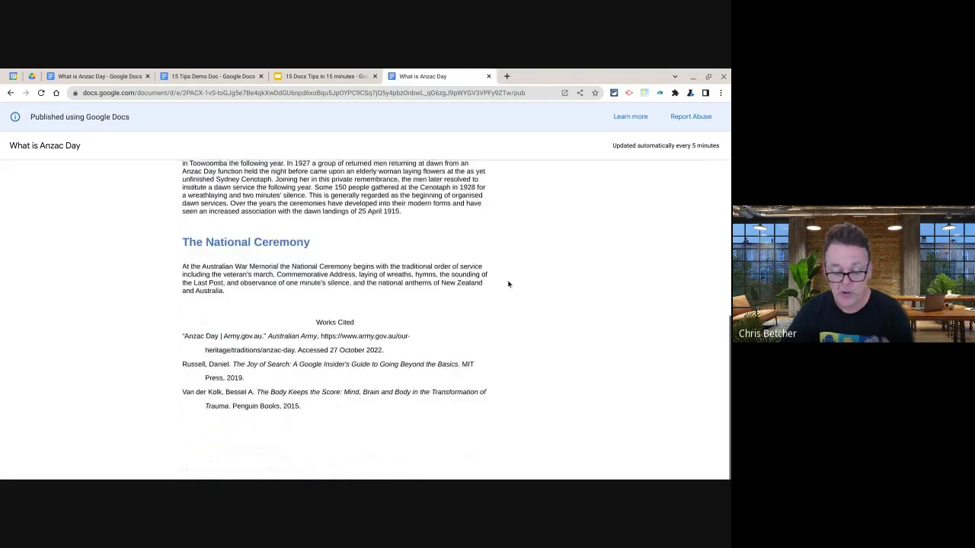
scroll(508, 284, up, 10)
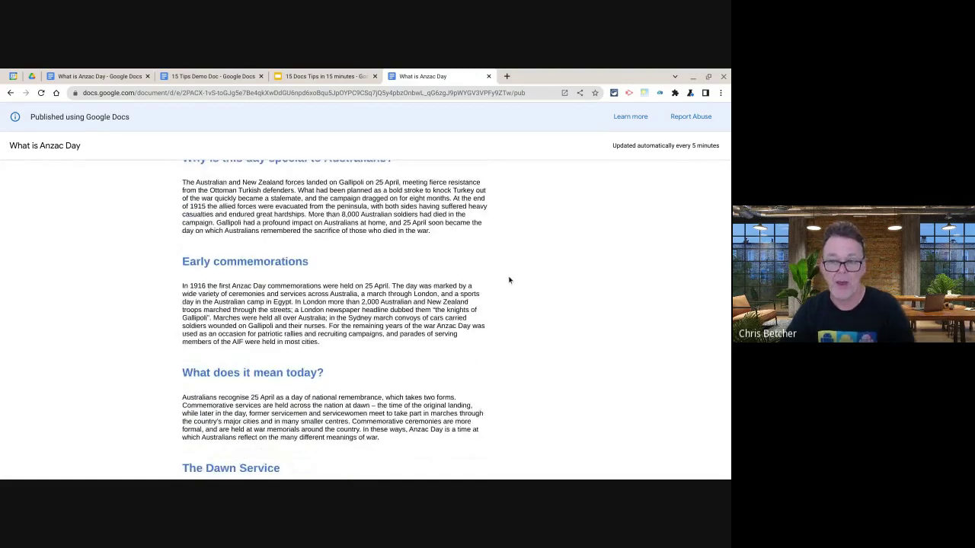
scroll(509, 280, up, 3)
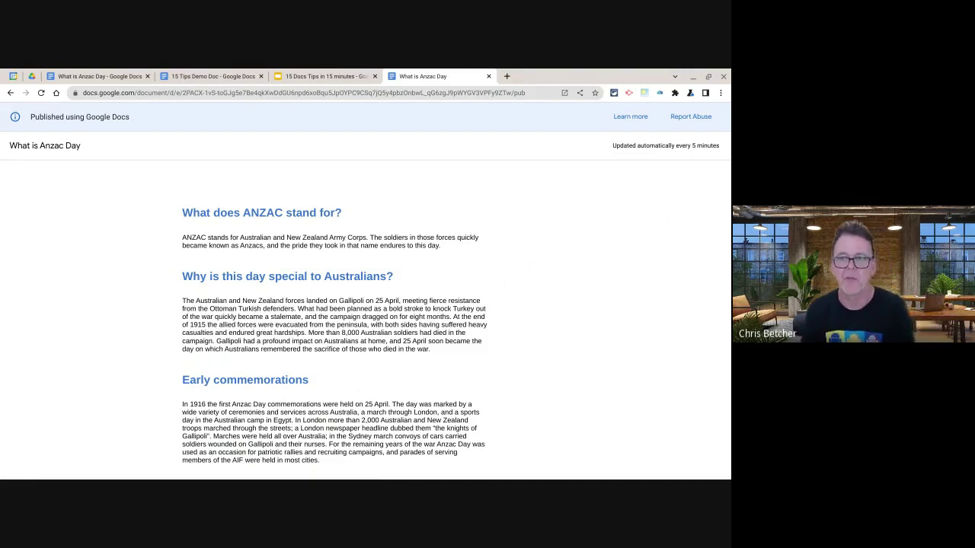
Show the "Watch these videos as a YouTube Playlist" slide in the presentation, and return to the "15 Google Docs Tips" title slide
click(323, 77)
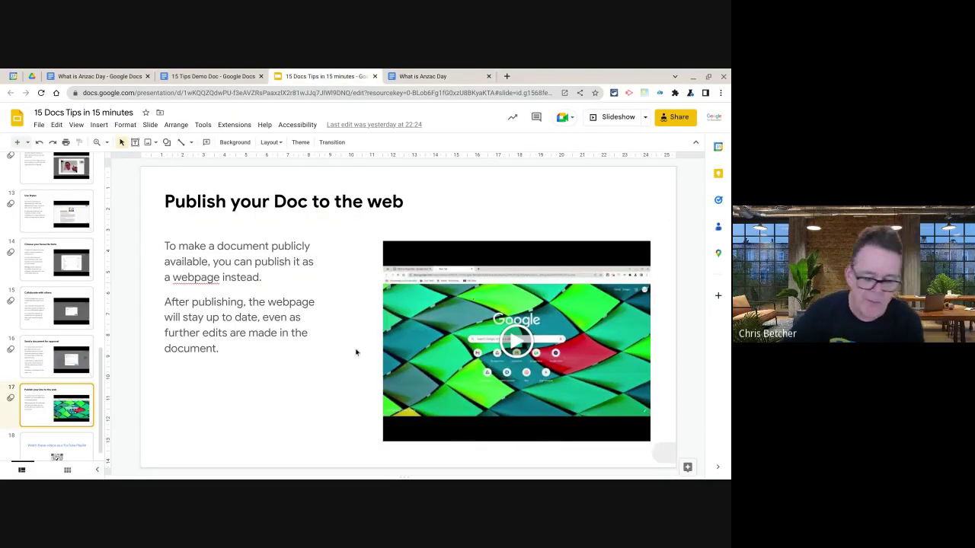
scroll(60, 432, down, 1)
click(60, 432)
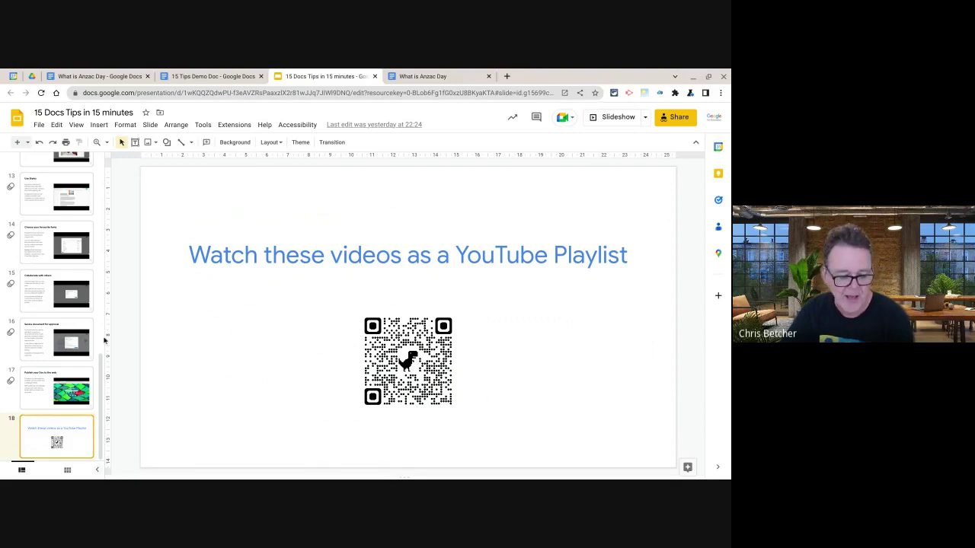
scroll(105, 339, up, 10)
click(57, 175)
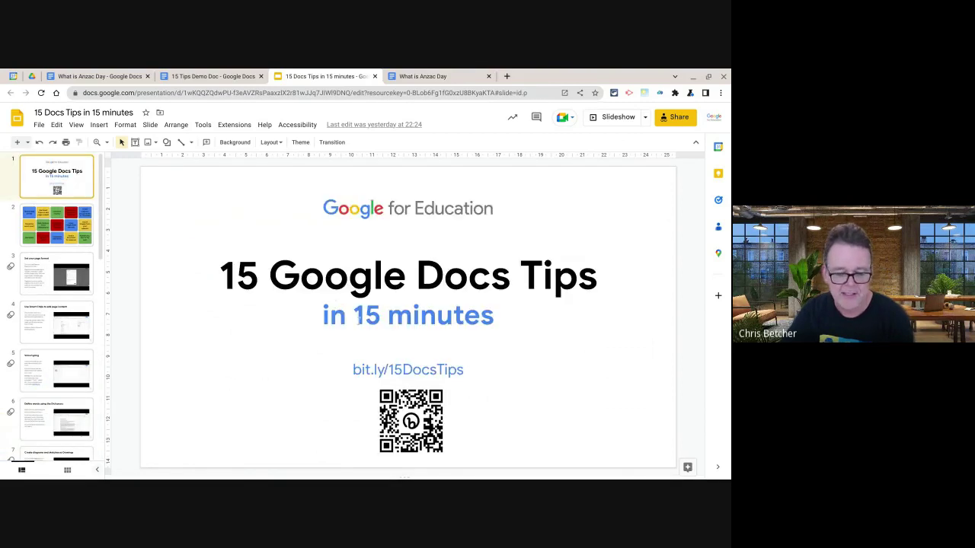